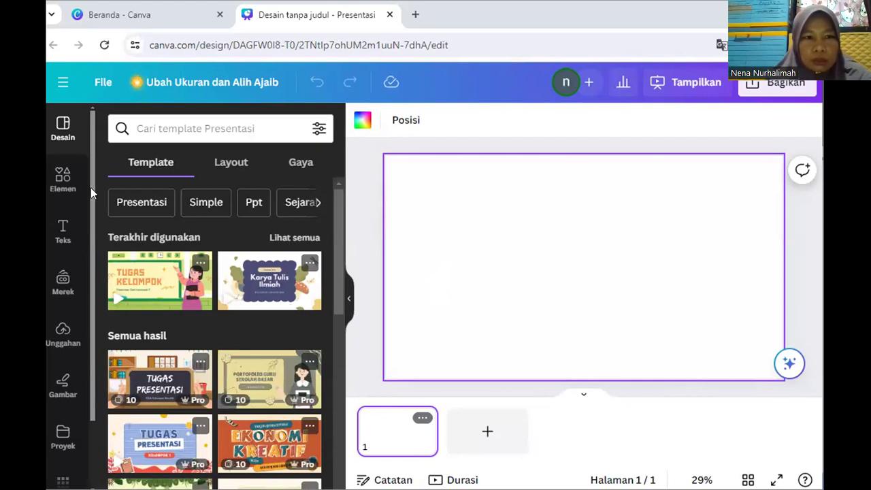
Step: Return to the Canva home page and create a blank Presentasi (16:9) design
{"action": "left_click", "coordinate": [62, 83]}
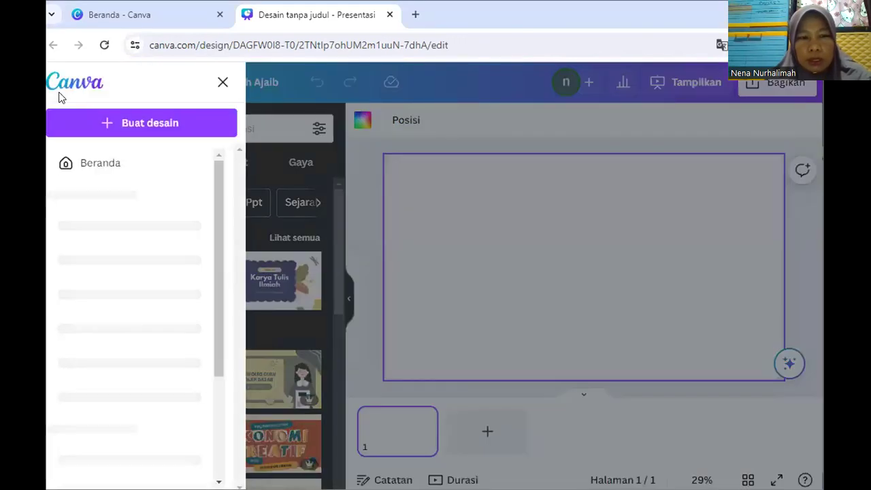
{"action": "left_click", "coordinate": [92, 164]}
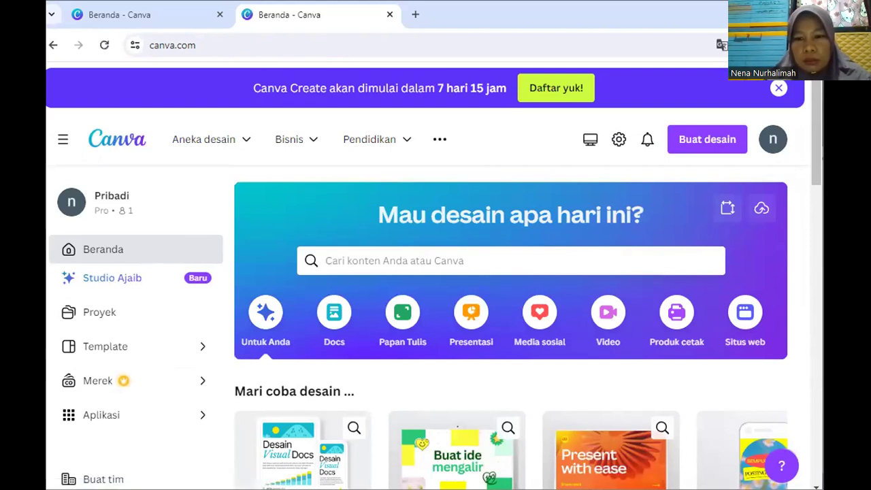
{"action": "scroll", "coordinate": [590, 329], "scroll_direction": "down", "scroll_amount": 2}
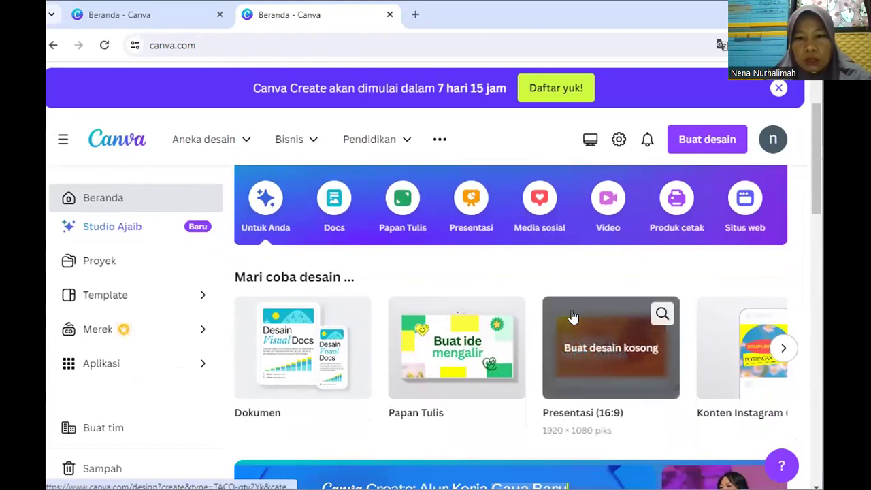
{"action": "left_click", "coordinate": [589, 329]}
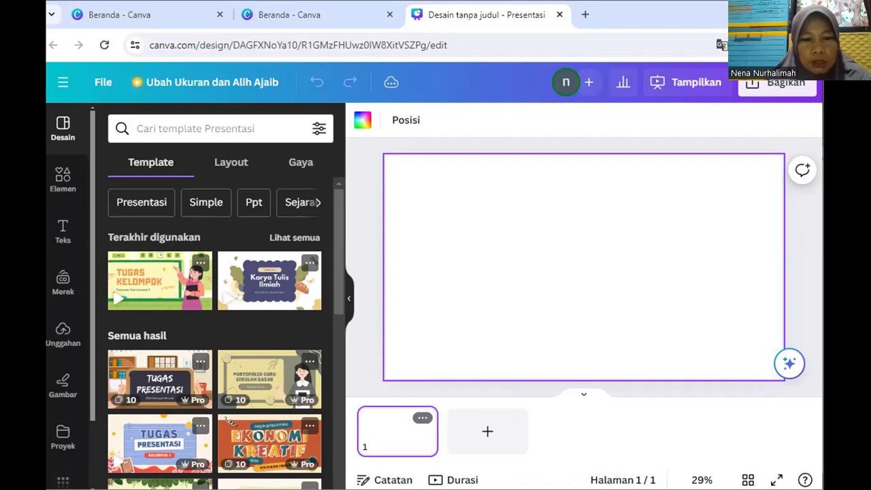
Step: Apply the JUDUL PRESENTASI cover from the Hijau dan Biru Ilustratif Ceria template to the first page
{"action": "scroll", "coordinate": [334, 466], "scroll_direction": "down", "scroll_amount": 10}
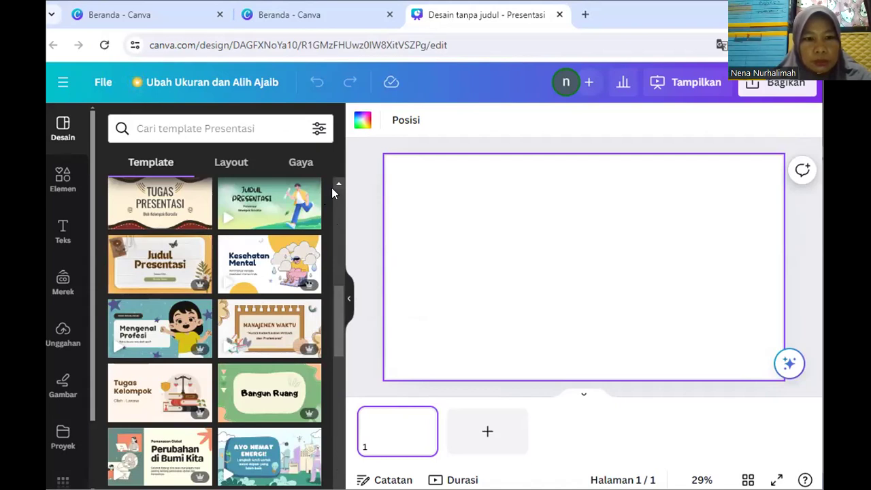
{"action": "scroll", "coordinate": [334, 185], "scroll_direction": "up", "scroll_amount": 2}
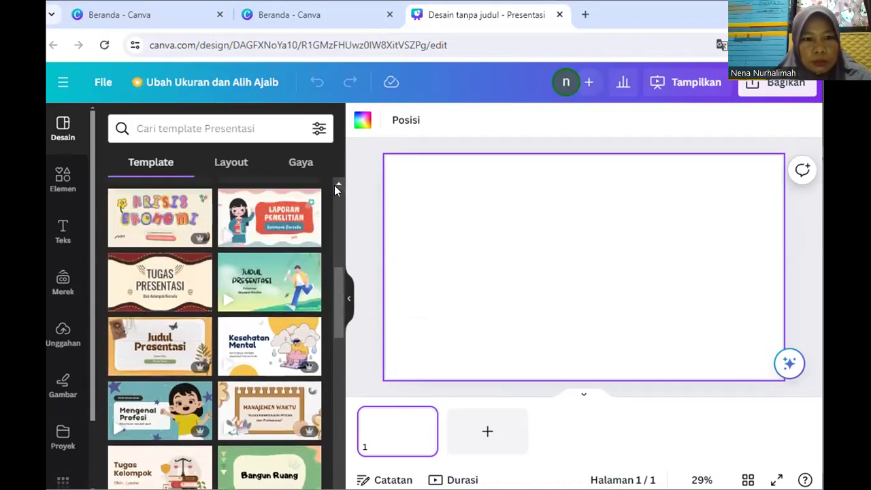
{"action": "scroll", "coordinate": [271, 302], "scroll_direction": "up", "scroll_amount": 1}
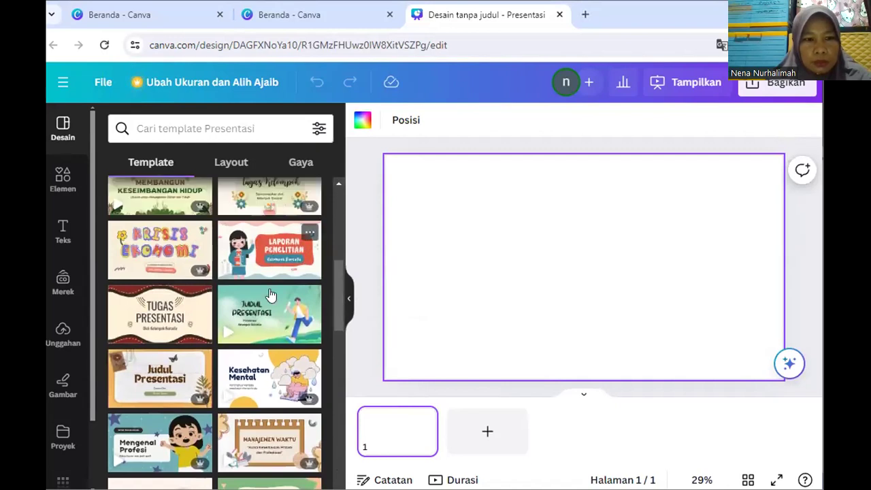
{"action": "left_click", "coordinate": [283, 327]}
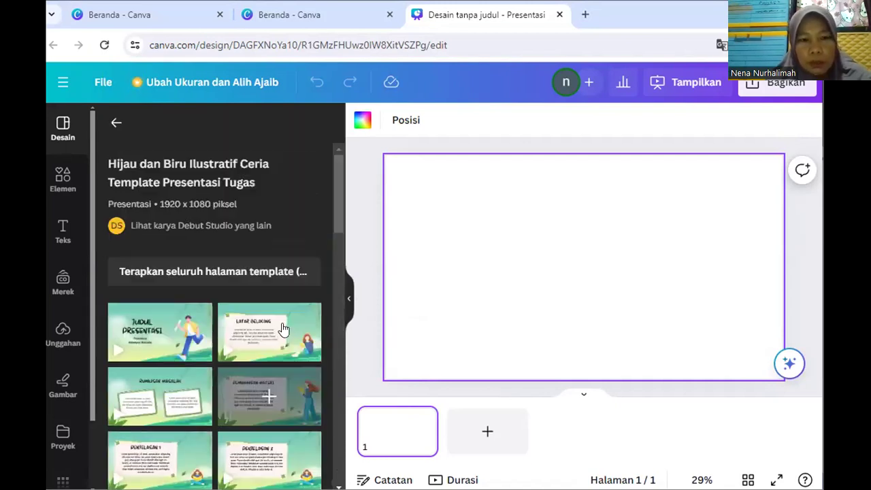
{"action": "left_click", "coordinate": [164, 336]}
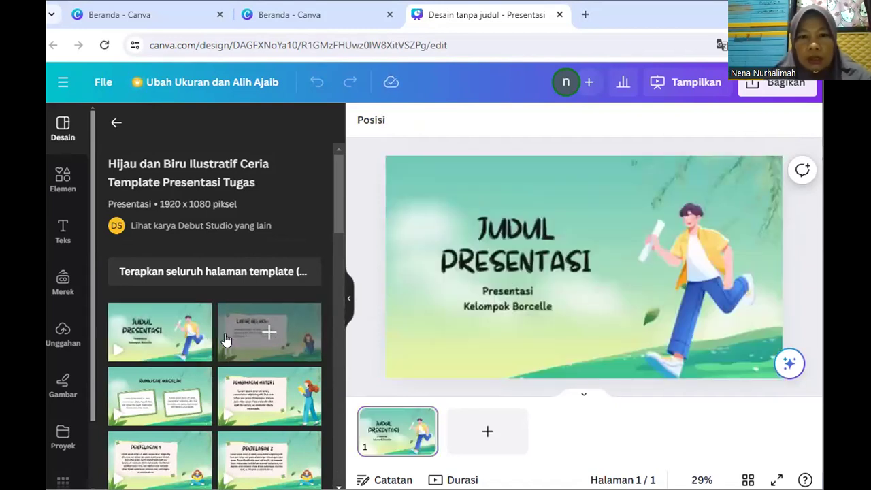
Step: Add pages 2 and 3 using the template's LATAR BELAKANG and RUMUSAN MASALAH layouts
{"action": "left_click", "coordinate": [486, 434]}
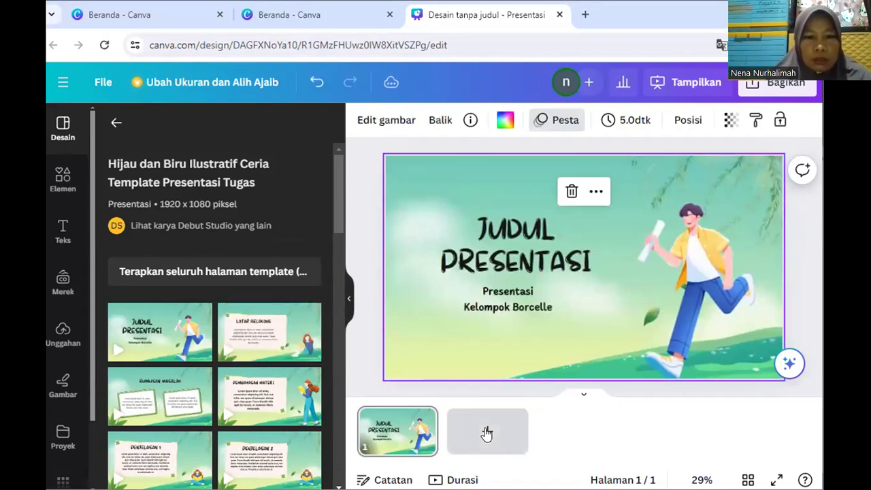
{"action": "left_click", "coordinate": [269, 331]}
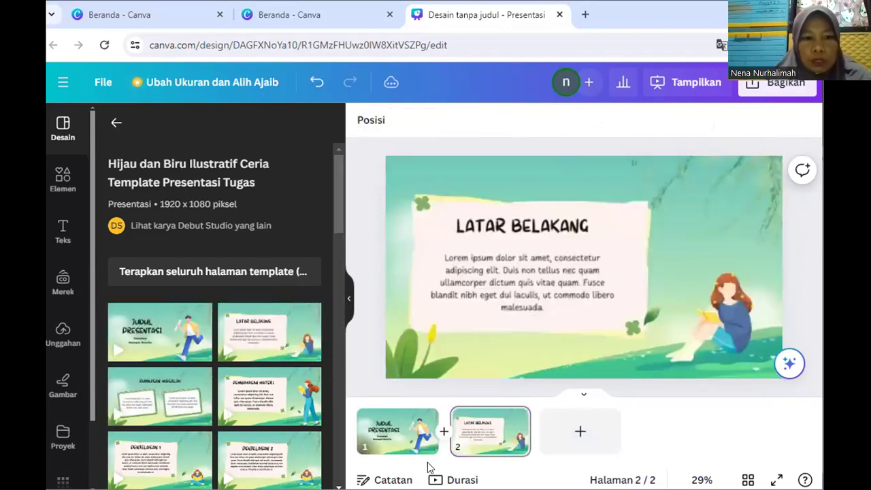
{"action": "left_click", "coordinate": [579, 432]}
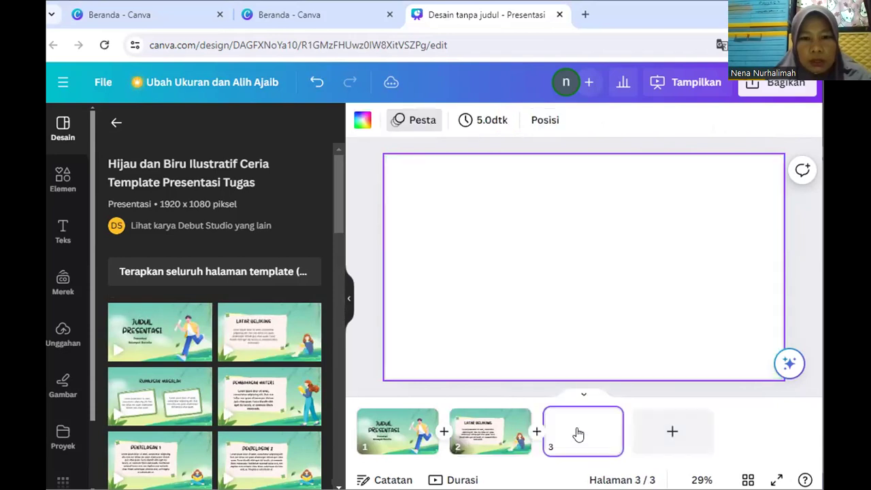
{"action": "left_click", "coordinate": [181, 400]}
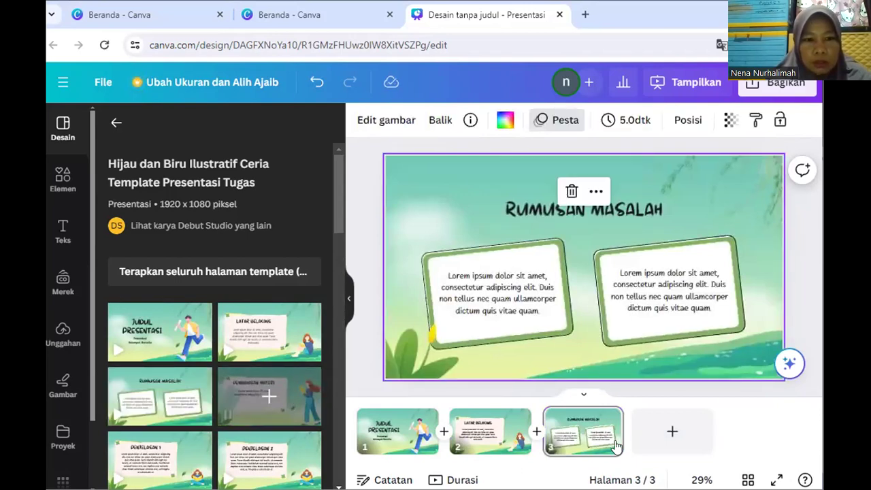
Step: Add pages 4 and 5 using the template's PEMBAHASAN MATERI and PENJELASAN 1 layouts
{"action": "left_click", "coordinate": [665, 431]}
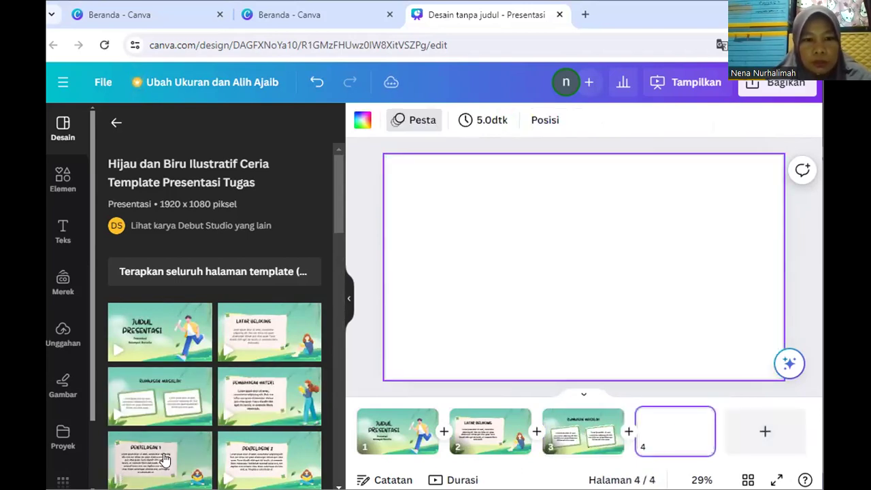
{"action": "left_click", "coordinate": [286, 389]}
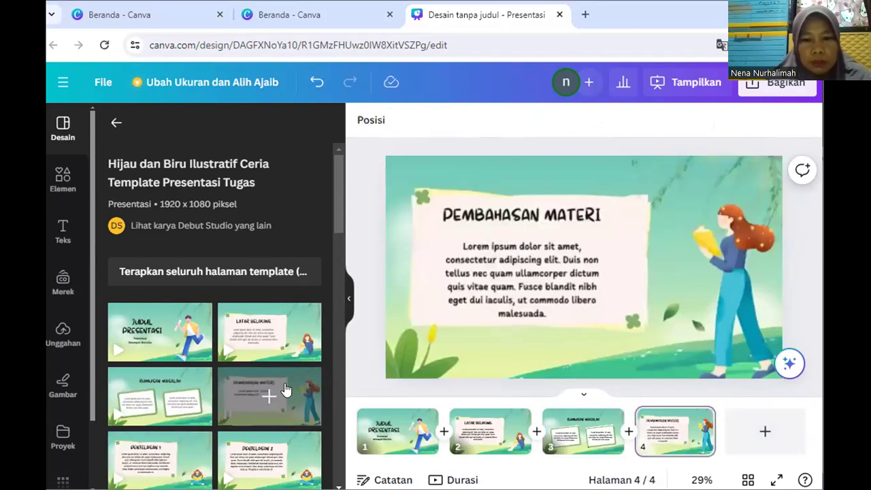
{"action": "left_click", "coordinate": [720, 328]}
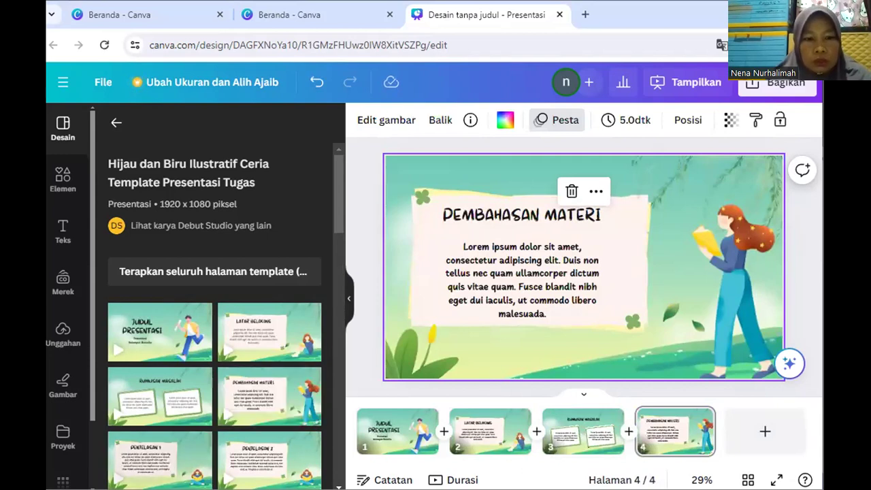
{"action": "left_click", "coordinate": [767, 432]}
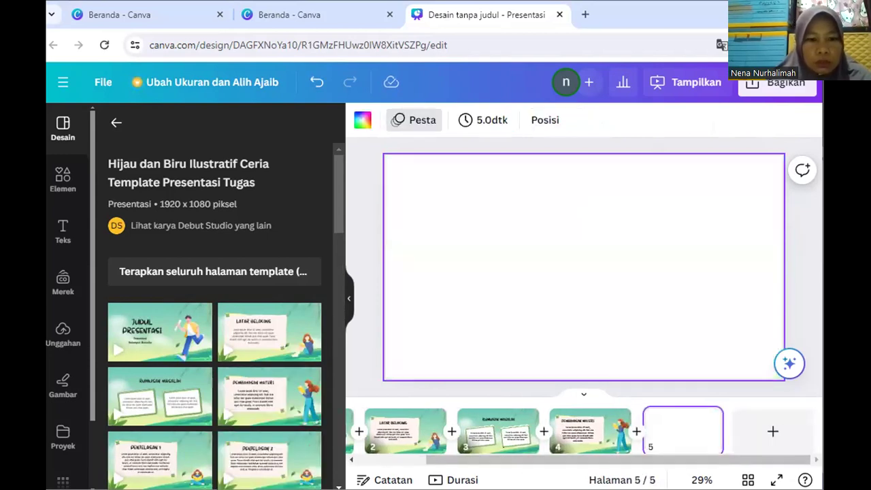
{"action": "scroll", "coordinate": [213, 401], "scroll_direction": "down", "scroll_amount": 3}
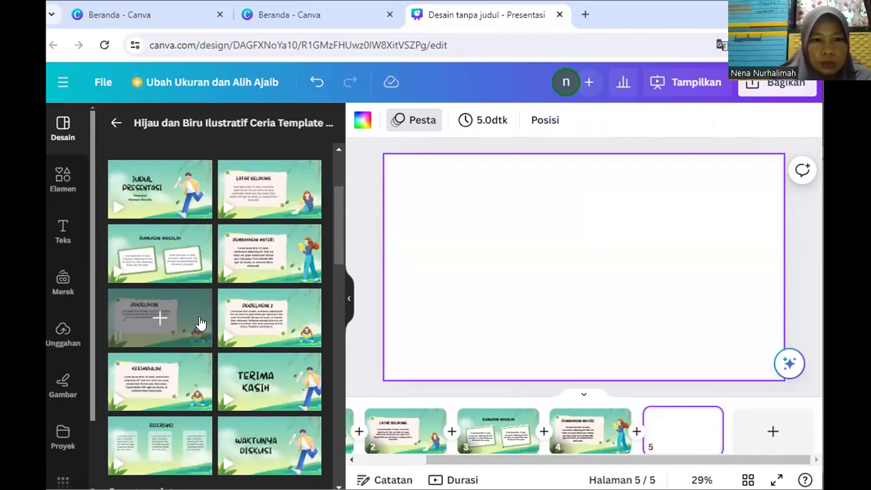
{"action": "left_click", "coordinate": [201, 323]}
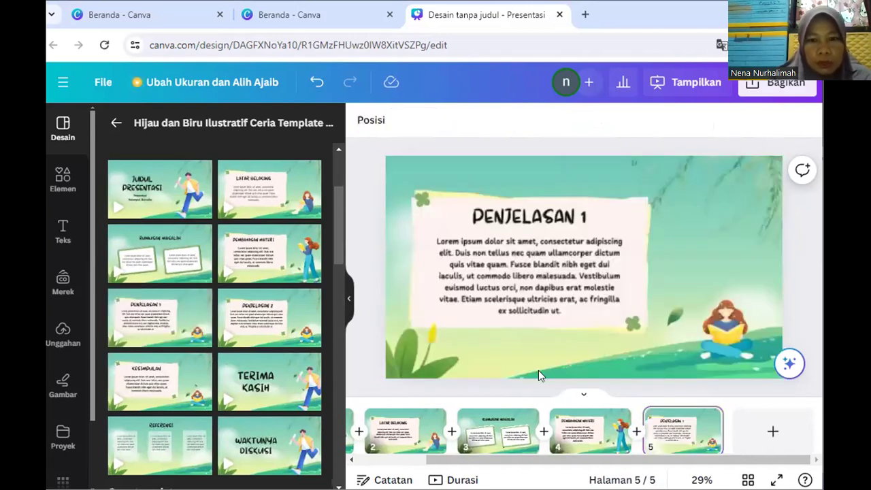
Step: Add pages 6 and 7 using the template's PENJELASAN 2 and KESIMPULAN layouts
{"action": "left_click", "coordinate": [750, 422]}
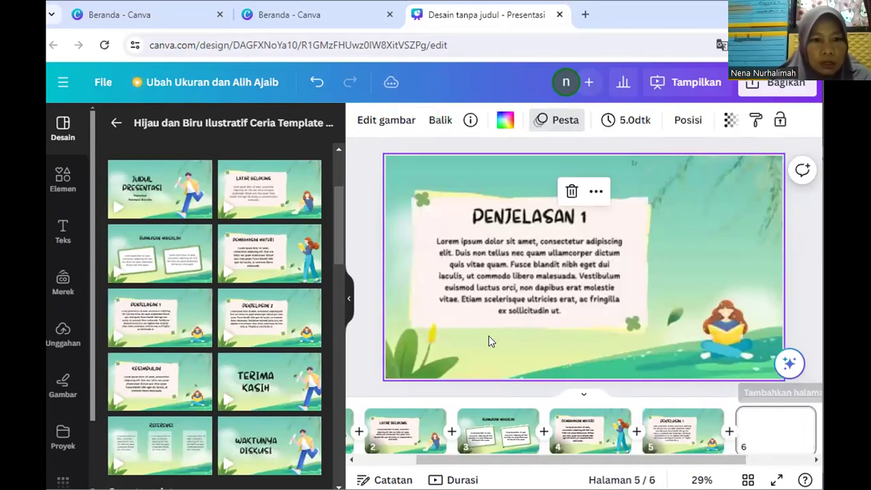
{"action": "left_click", "coordinate": [277, 316]}
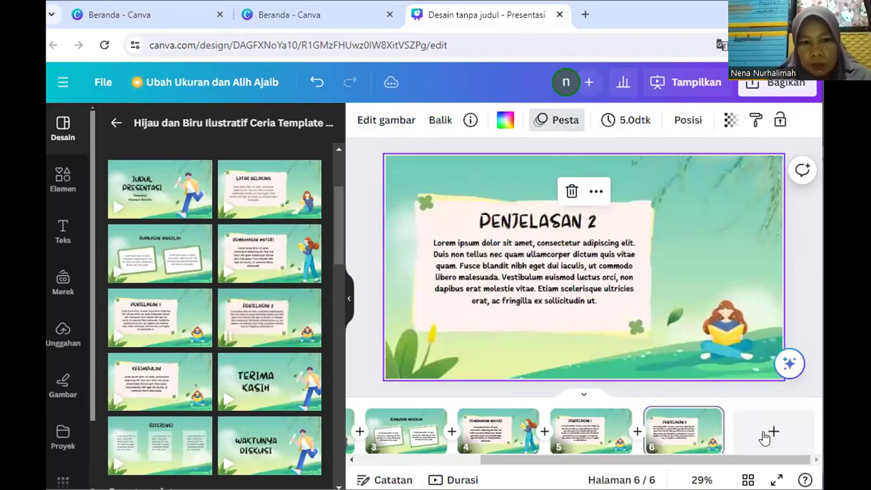
{"action": "left_click", "coordinate": [769, 434]}
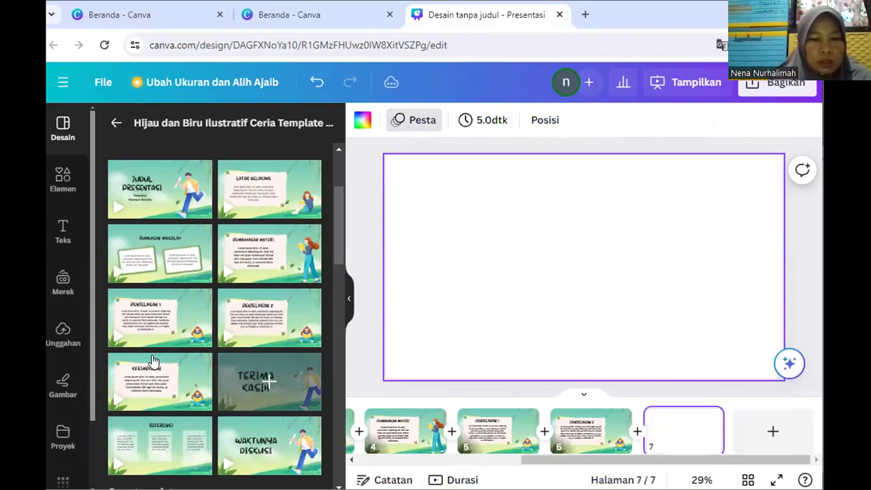
{"action": "left_click", "coordinate": [155, 373]}
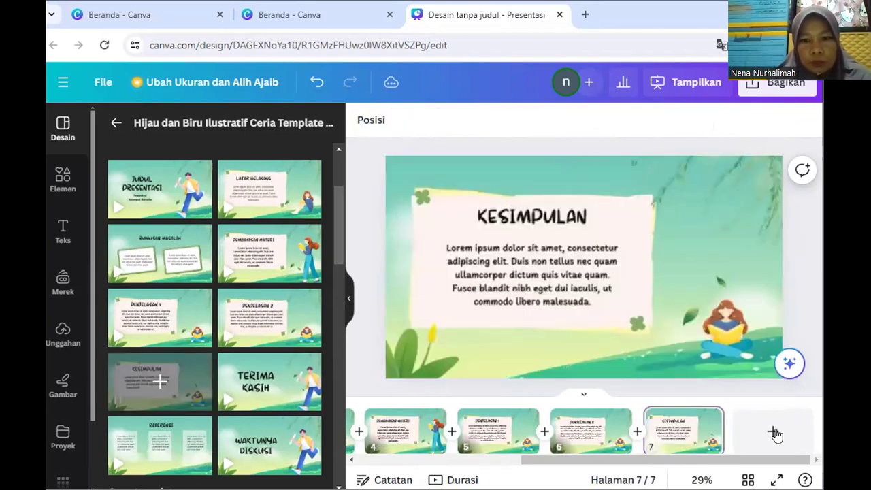
Step: Add pages 8 and 9 using the template's TERIMA KASIH and WAKTUNYA DISKUSI layouts
{"action": "left_click", "coordinate": [773, 432]}
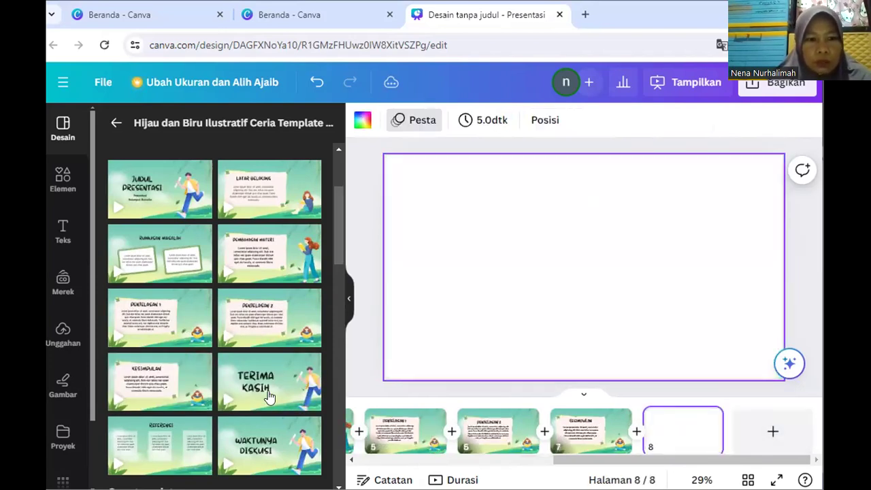
{"action": "left_click", "coordinate": [270, 396]}
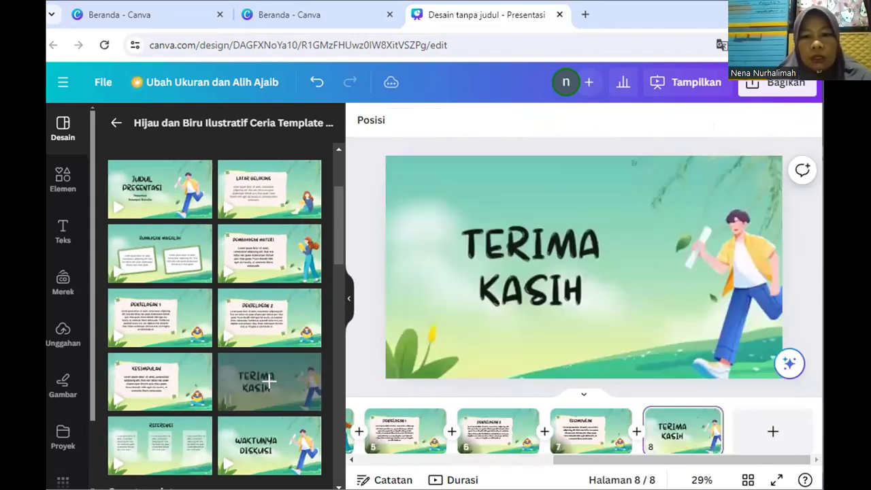
{"action": "left_click", "coordinate": [762, 446]}
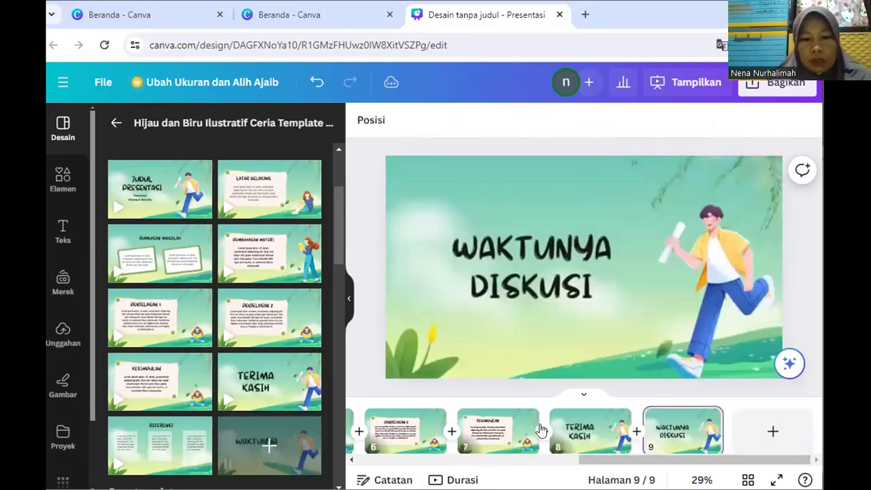
Step: Delete the Lorem ipsum body paragraph from the LATAR BELAKANG slide on page 2
{"action": "left_click", "coordinate": [355, 463]}
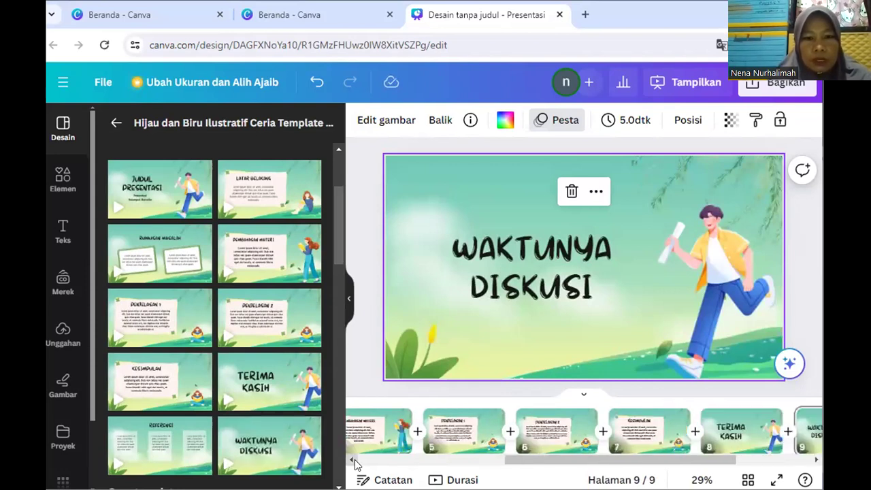
{"action": "left_click", "coordinate": [355, 463]}
{"action": "left_click", "coordinate": [355, 463]}
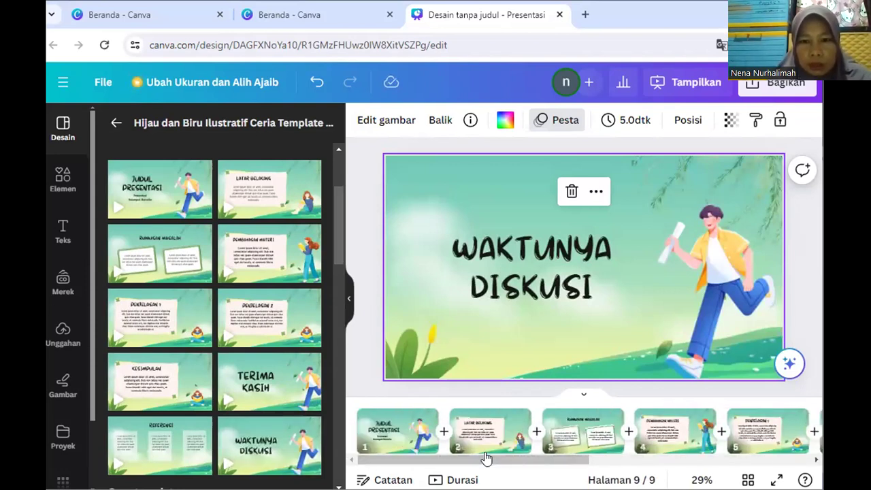
{"action": "left_click", "coordinate": [517, 440]}
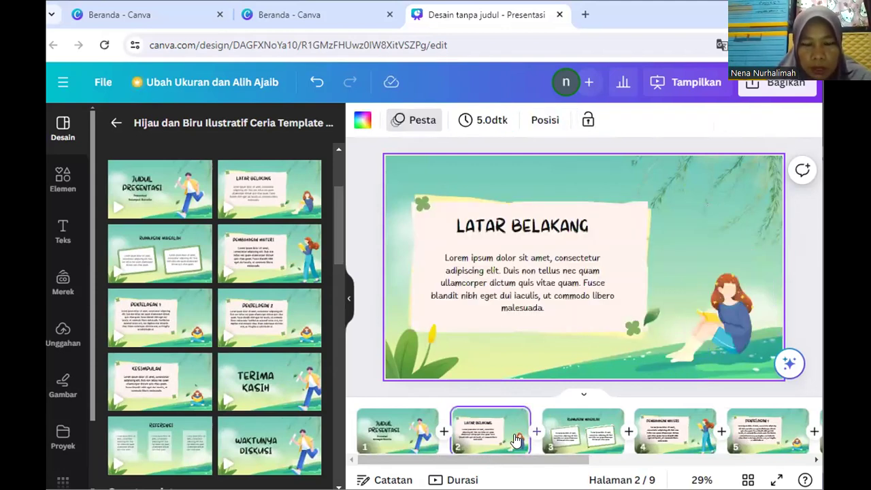
{"action": "left_click", "coordinate": [509, 260]}
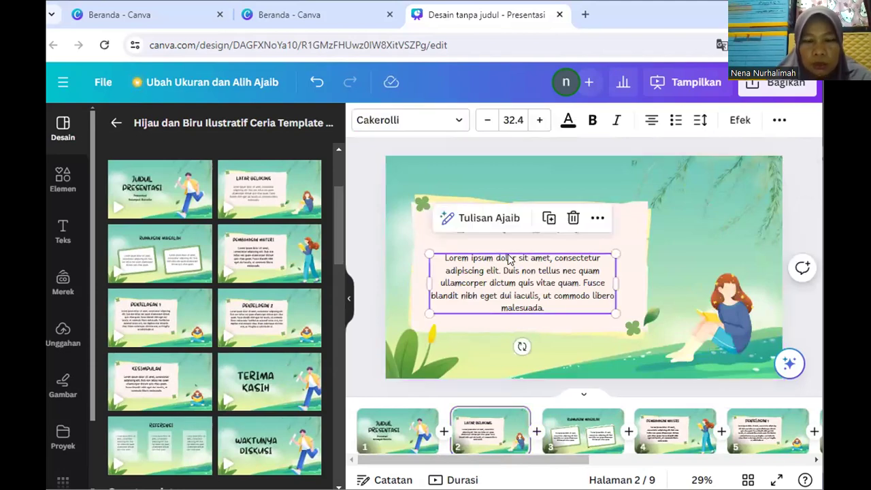
{"action": "left_click", "coordinate": [572, 219]}
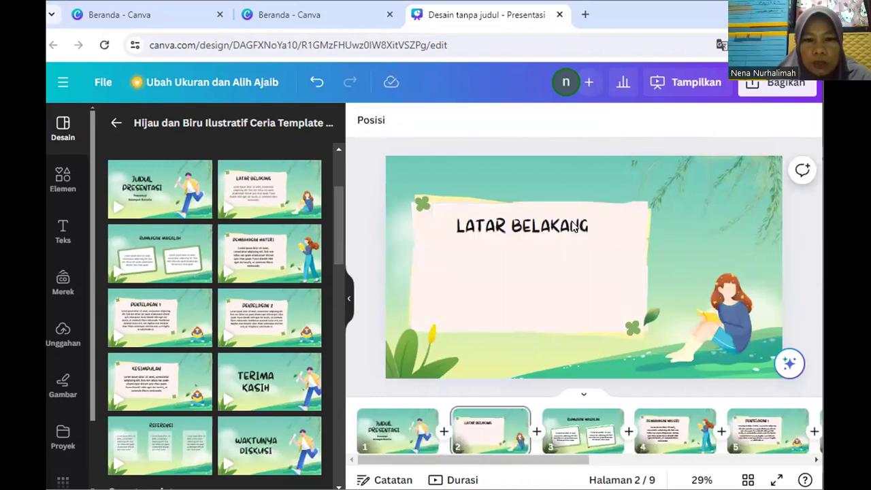
Step: Duplicate the LATAR BELAKANG heading on page 2 and place the copy directly beneath the original
{"action": "left_click", "coordinate": [536, 226]}
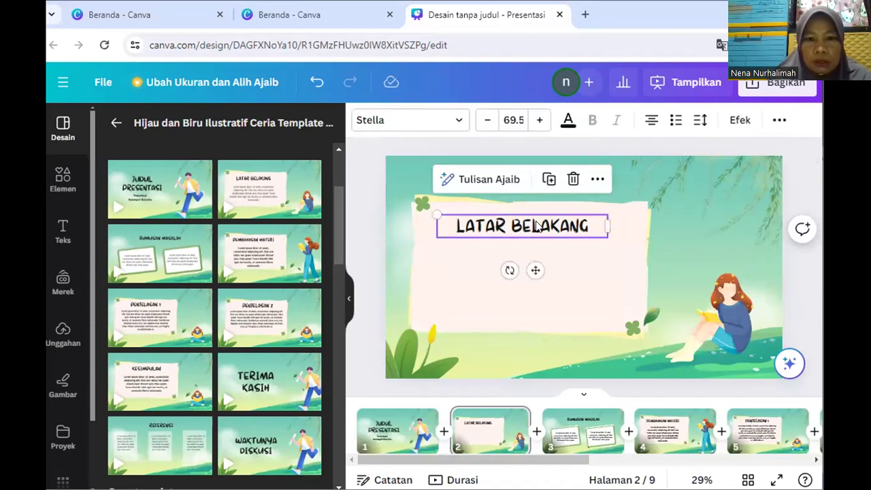
{"action": "left_click", "coordinate": [548, 180]}
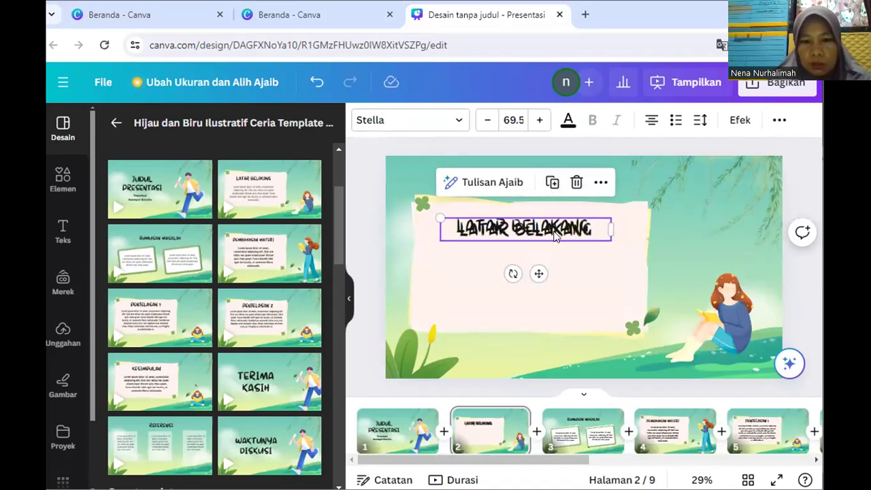
{"action": "left_click_drag", "start_coordinate": [554, 239], "coordinate": [549, 249]}
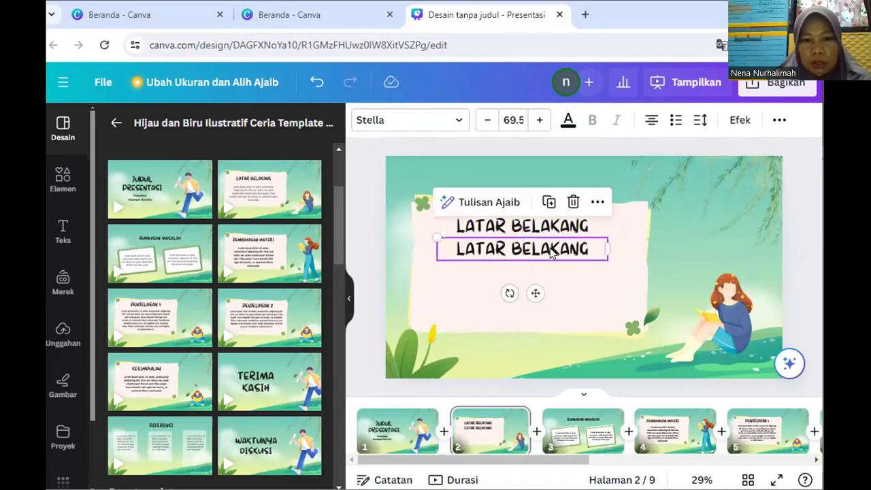
Step: Replace the duplicated heading's text with PERKEMBANGAN ANAK USIA DINI
{"action": "double_click", "coordinate": [591, 249]}
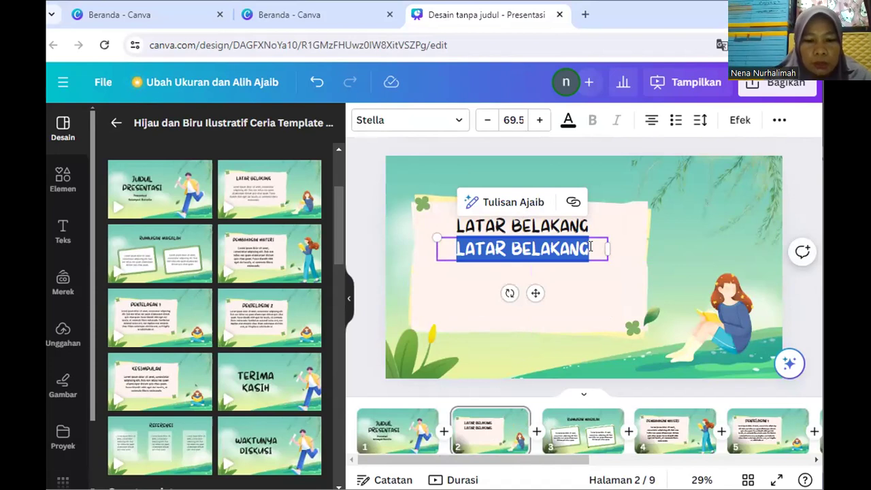
{"action": "type", "text": "PERKE"}
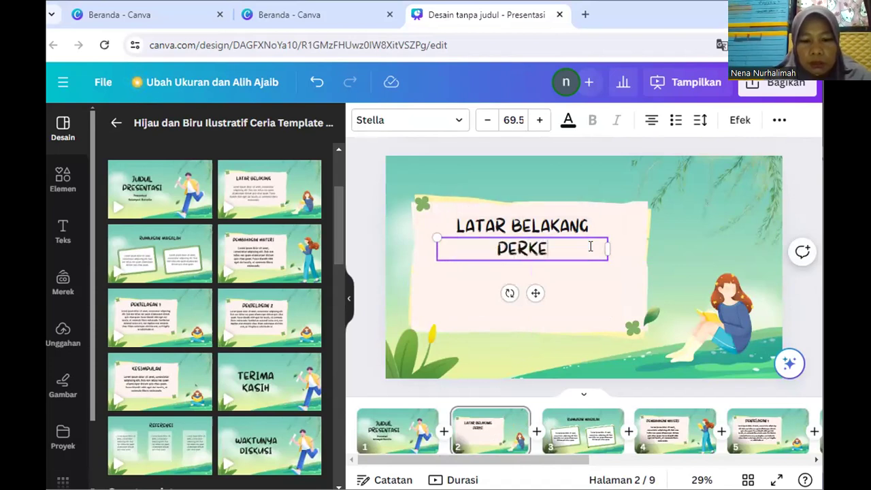
{"action": "type", "text": "MBANGAN ANAK"}
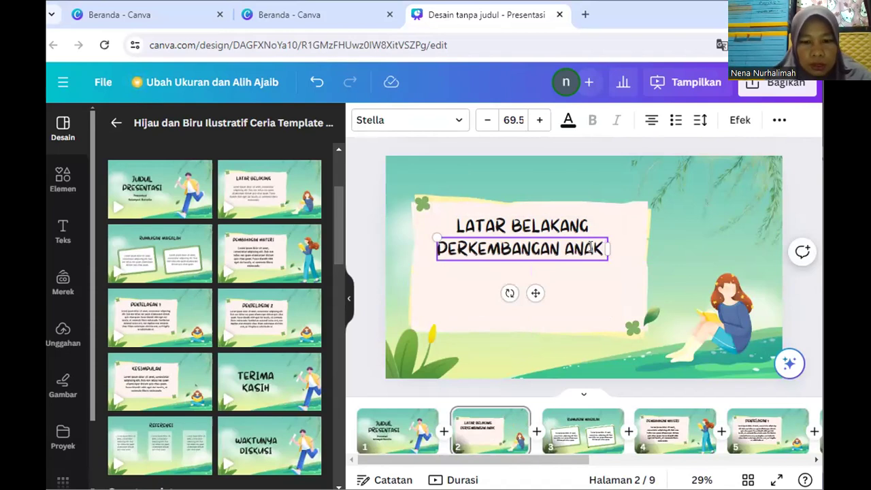
{"action": "type", "text": "USIA DI"}
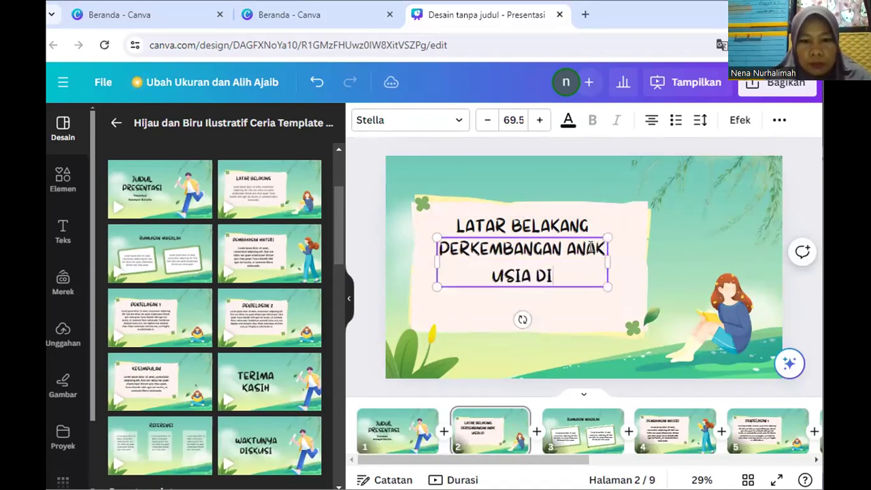
{"action": "type", "text": "NI"}
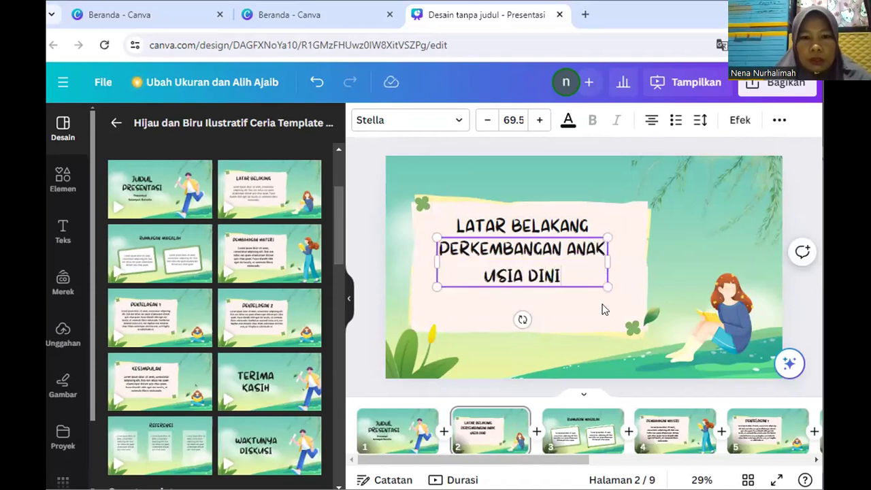
{"action": "left_click", "coordinate": [589, 296]}
Step: Set the font size of the PERKEMBANGAN ANAK USIA DINI subtitle to 32
{"action": "left_click", "coordinate": [578, 262]}
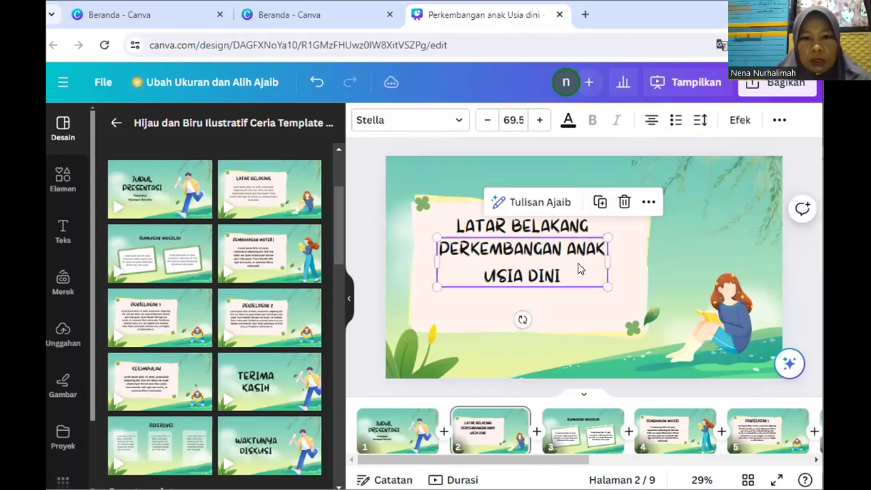
{"action": "left_click", "coordinate": [521, 117]}
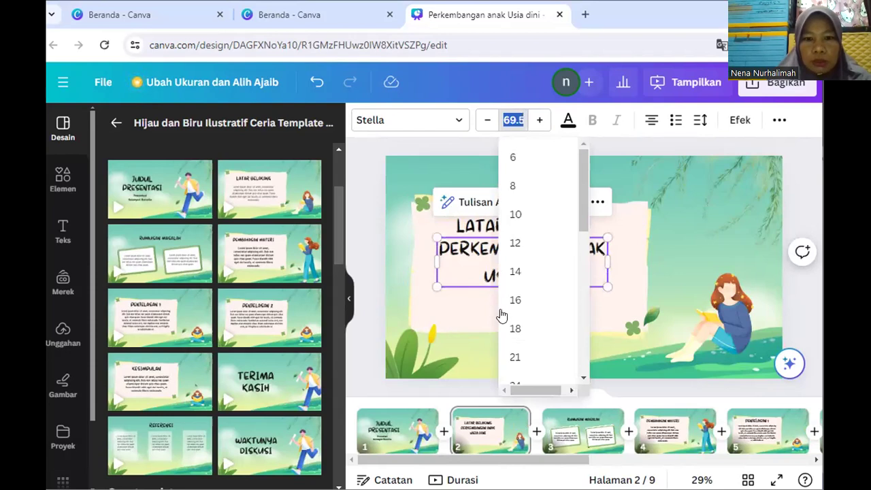
{"action": "scroll", "coordinate": [582, 378], "scroll_direction": "down", "scroll_amount": 3}
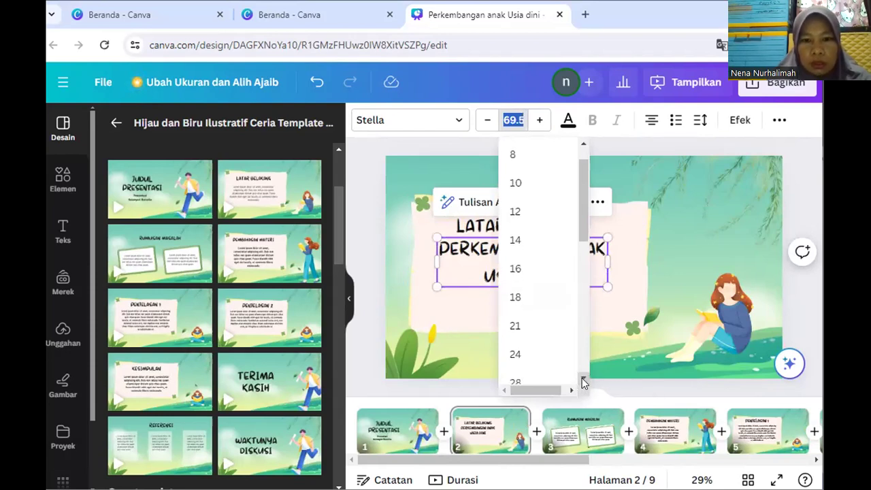
{"action": "left_click", "coordinate": [522, 330]}
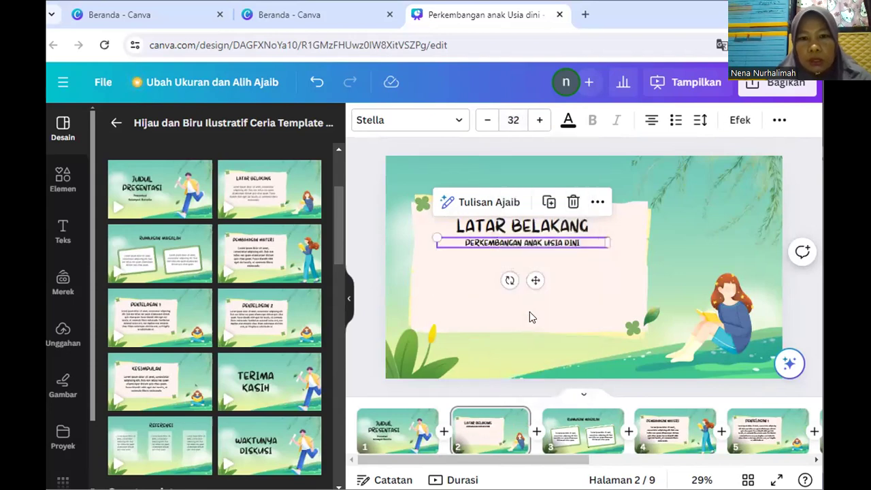
Step: Set the font size of the LATAR BELAKANG heading to 36
{"action": "left_click", "coordinate": [534, 228]}
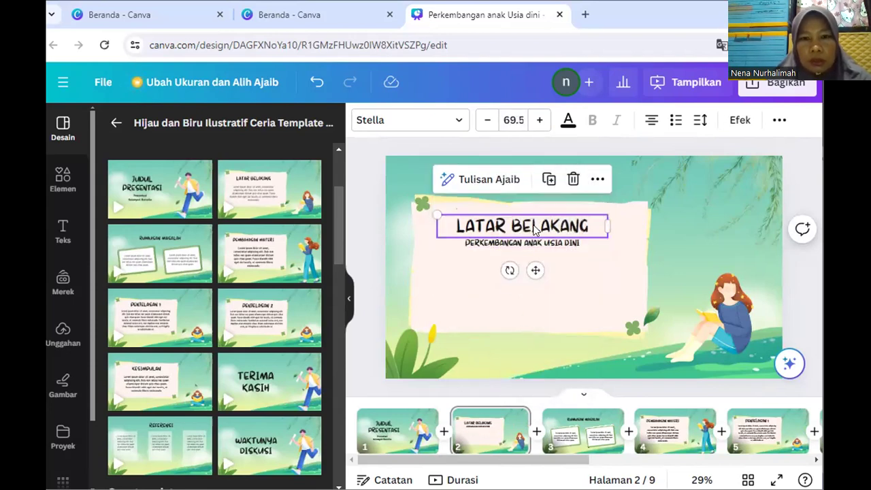
{"action": "left_click", "coordinate": [520, 117]}
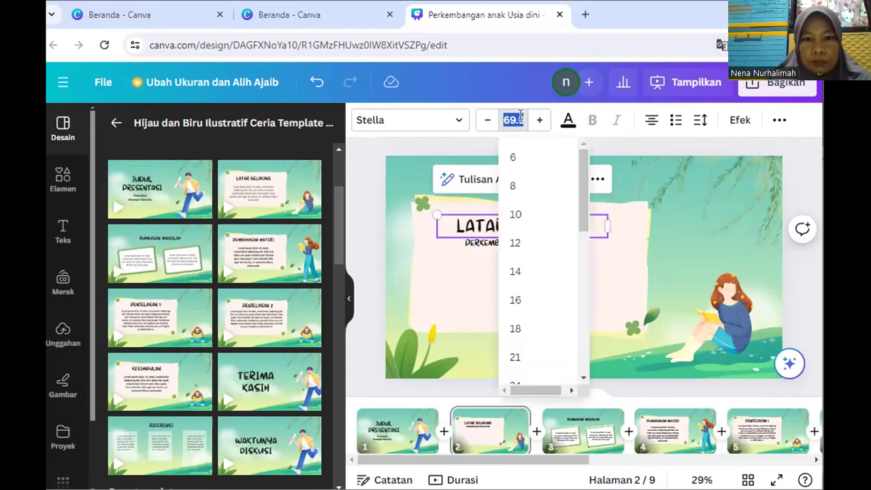
{"action": "left_click", "coordinate": [584, 378]}
{"action": "left_click", "coordinate": [584, 379]}
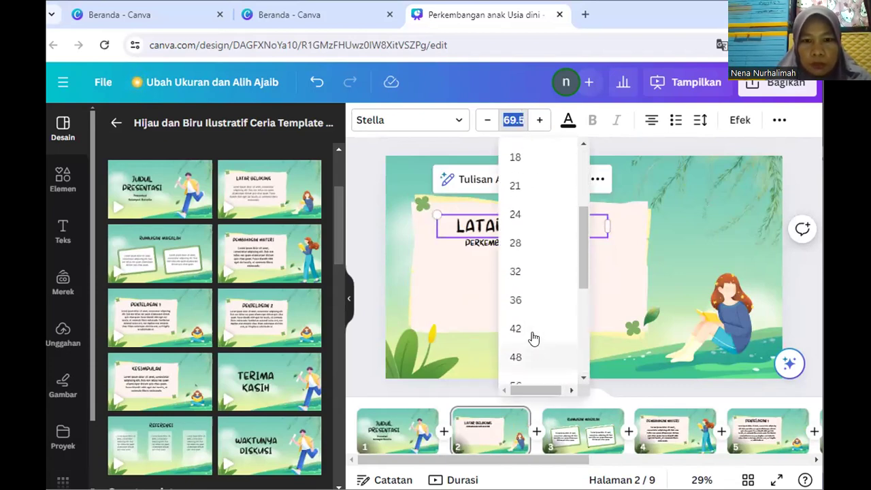
{"action": "left_click", "coordinate": [515, 301]}
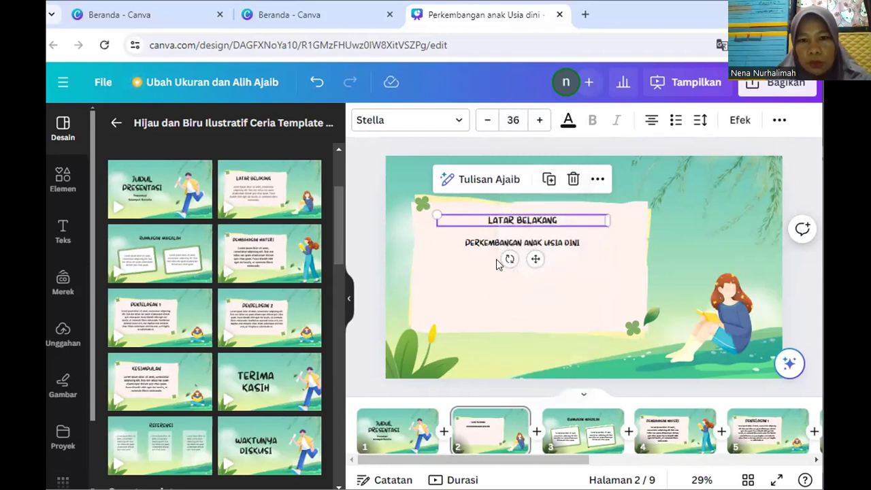
Step: Move the subtitle up closer to the heading, and shift the paper frame graphic upward behind the text
{"action": "left_click", "coordinate": [506, 243]}
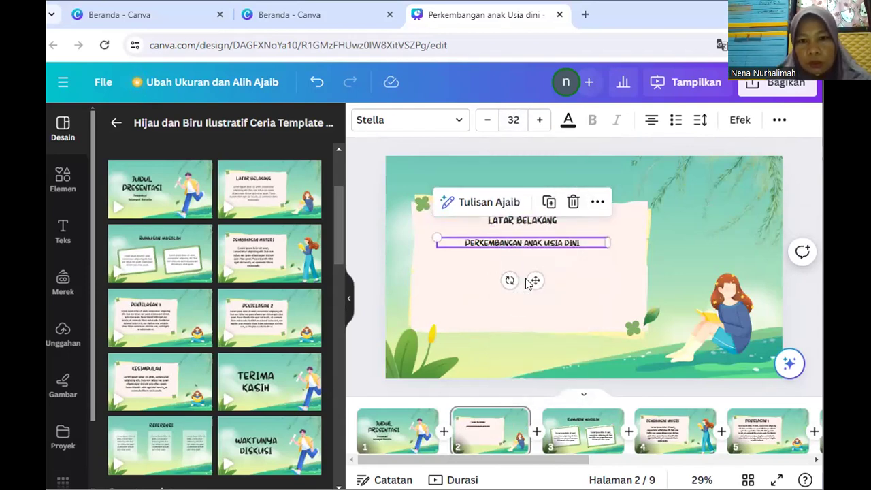
{"action": "left_click_drag", "start_coordinate": [533, 277], "coordinate": [529, 272]}
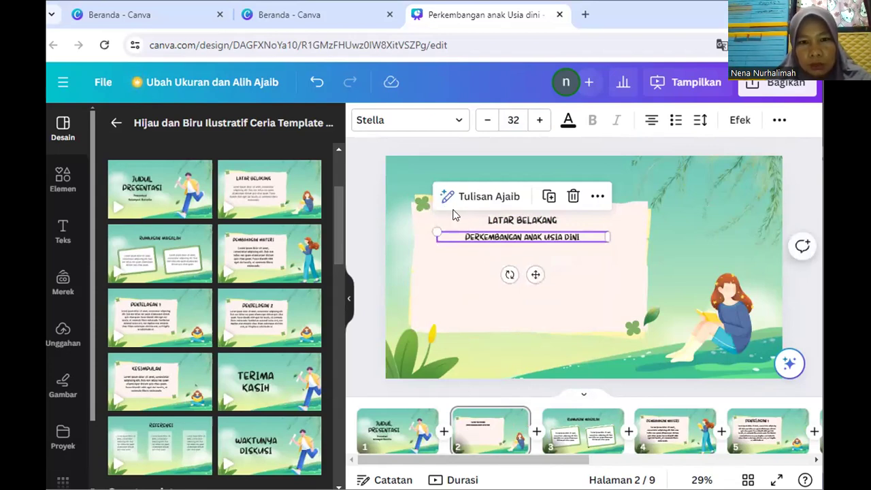
{"action": "left_click", "coordinate": [459, 251]}
{"action": "mouse_move", "coordinate": [459, 251]}
{"action": "left_mouse_down"}
{"action": "mouse_move", "coordinate": [465, 241]}
{"action": "mouse_move", "coordinate": [467, 262]}
{"action": "mouse_move", "coordinate": [460, 257]}
{"action": "left_mouse_up"}
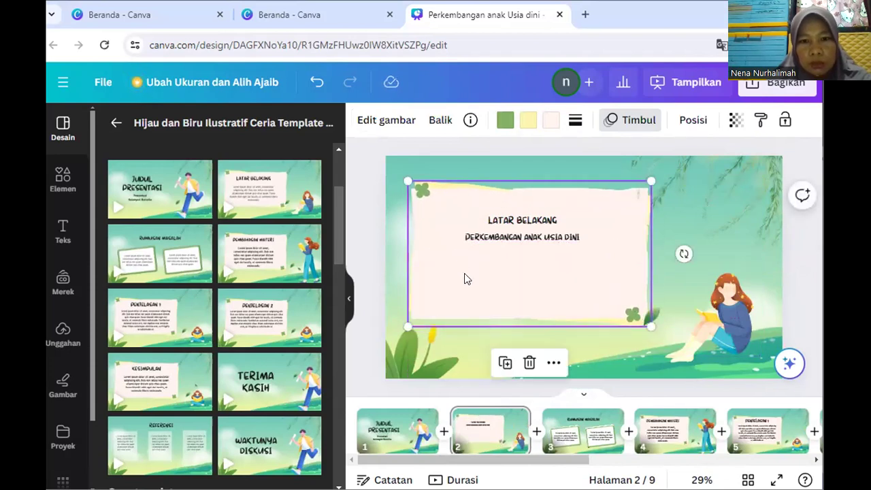
Step: Generate a body paragraph from the PERKEMBANGAN ANAK USIA DINI subtitle with Tulisan Ajaib's Lanjutkan menulis option
{"action": "left_click", "coordinate": [504, 238]}
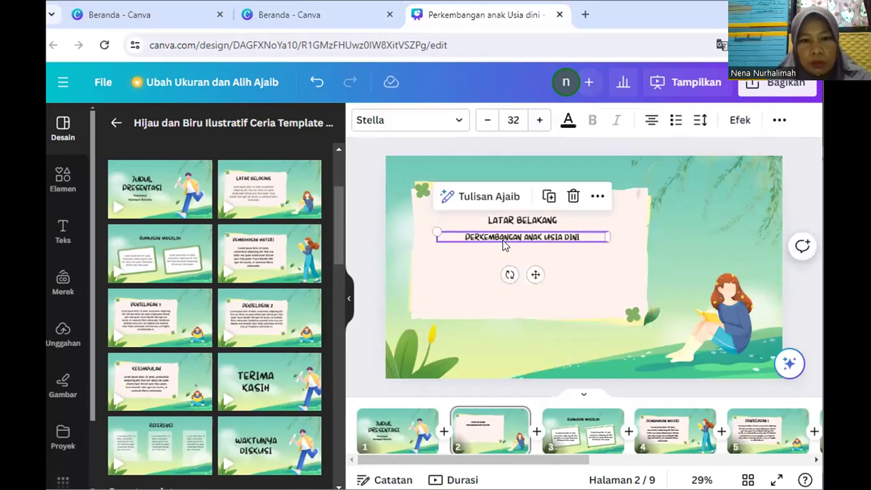
{"action": "left_click", "coordinate": [443, 202]}
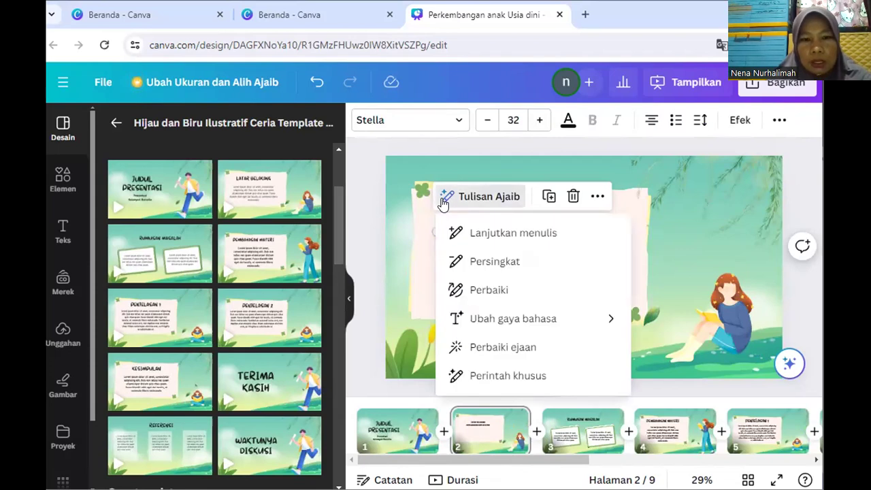
{"action": "left_click", "coordinate": [491, 235]}
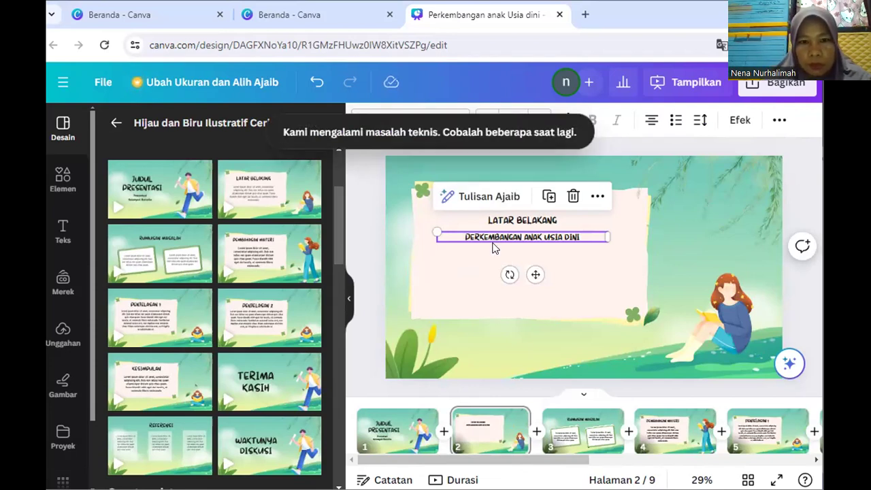
{"action": "left_click", "coordinate": [461, 202]}
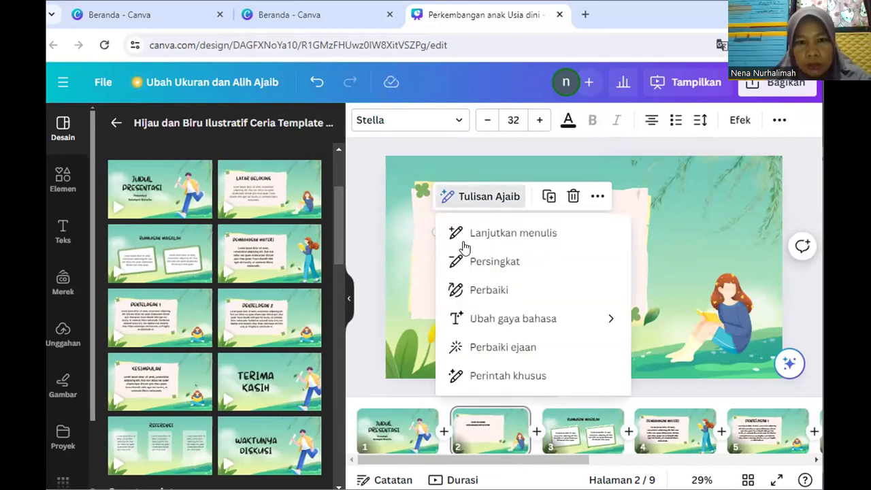
{"action": "left_click", "coordinate": [469, 236]}
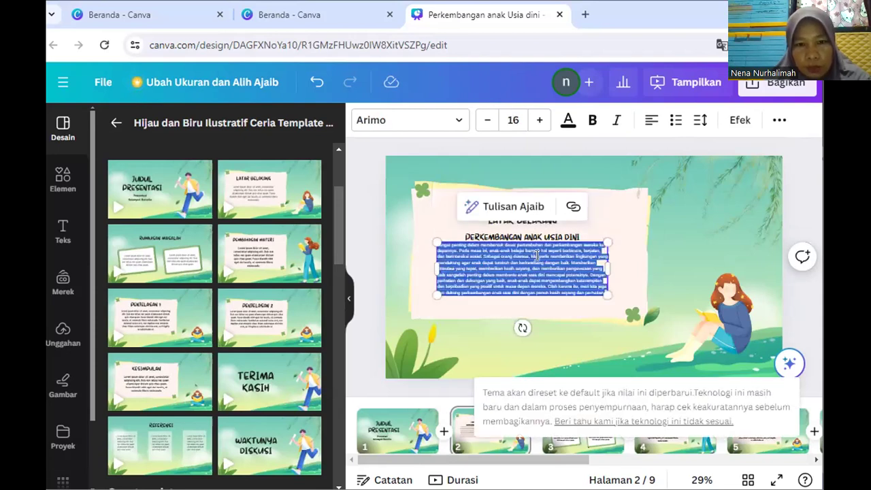
Step: Increase the generated paragraph's font size to 23
{"action": "left_click", "coordinate": [539, 120]}
{"action": "left_click", "coordinate": [539, 119]}
{"action": "left_click", "coordinate": [538, 119]}
{"action": "left_click", "coordinate": [539, 120]}
{"action": "left_click", "coordinate": [539, 120]}
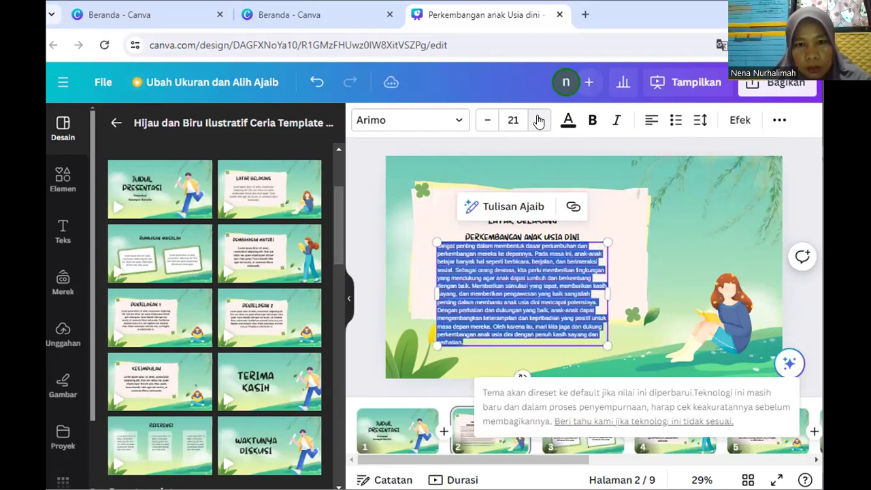
{"action": "left_click", "coordinate": [539, 120]}
{"action": "left_click", "coordinate": [539, 120]}
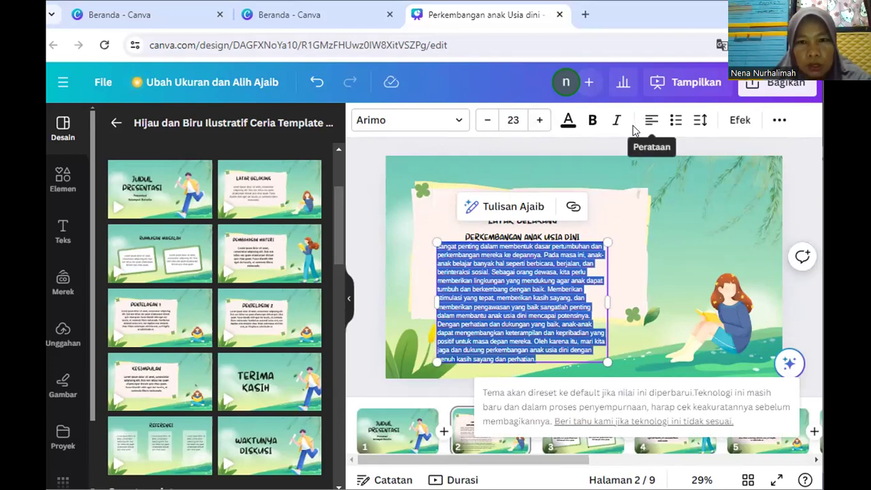
Step: Shorten the generated paragraph with Tulisan Ajaib's Persingkat option and justify its text
{"action": "left_click", "coordinate": [468, 214]}
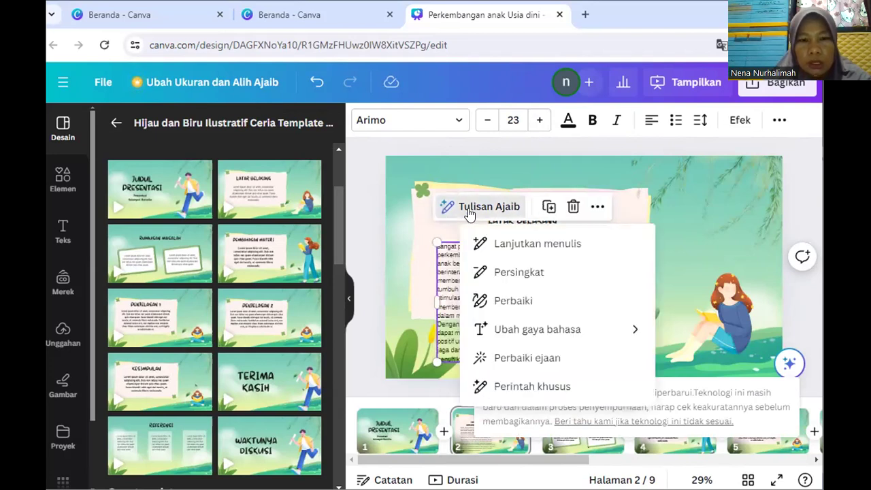
{"action": "left_click", "coordinate": [480, 273]}
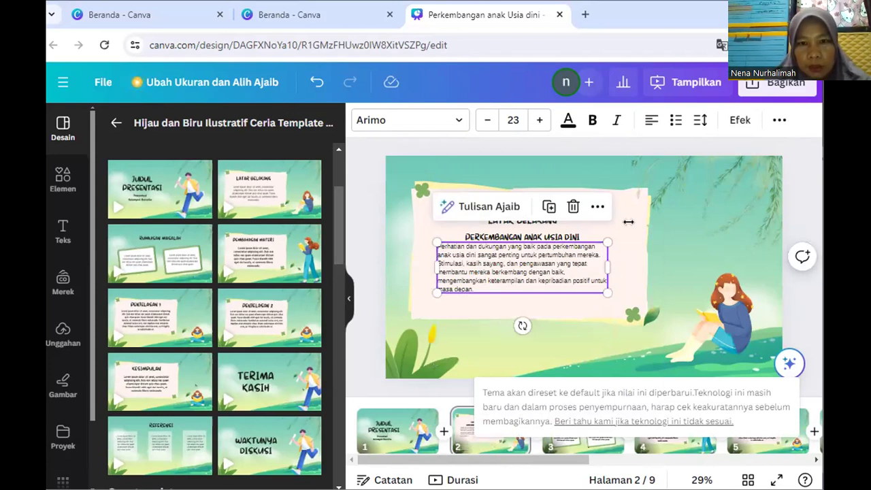
{"action": "left_click", "coordinate": [649, 120]}
{"action": "left_click", "coordinate": [650, 121]}
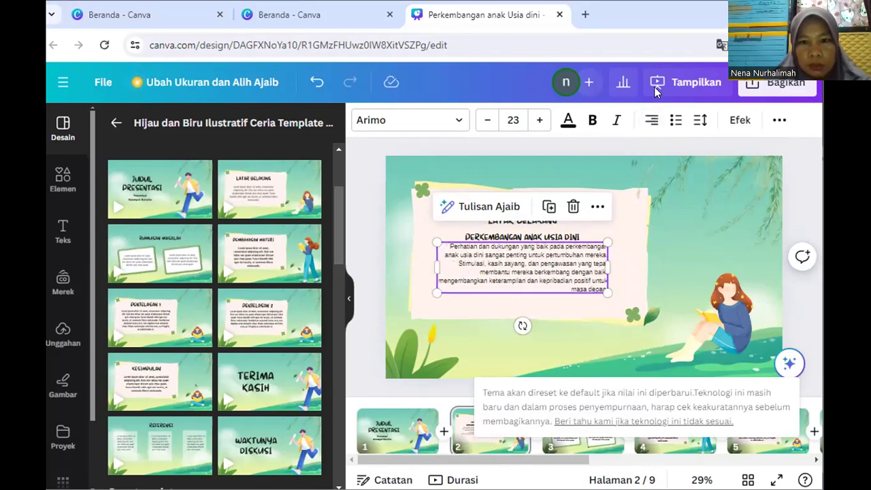
{"action": "left_click", "coordinate": [651, 120]}
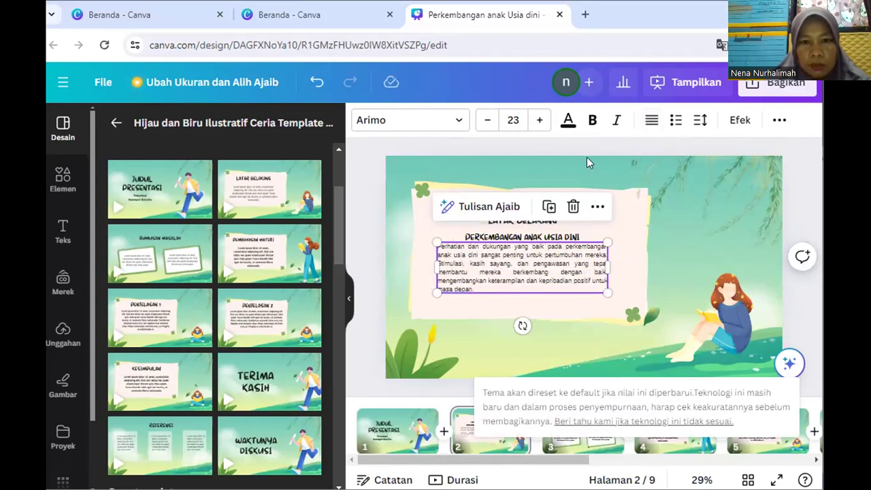
Step: Increase the shortened paragraph's font size to 28
{"action": "left_click", "coordinate": [539, 121]}
{"action": "left_click", "coordinate": [539, 120]}
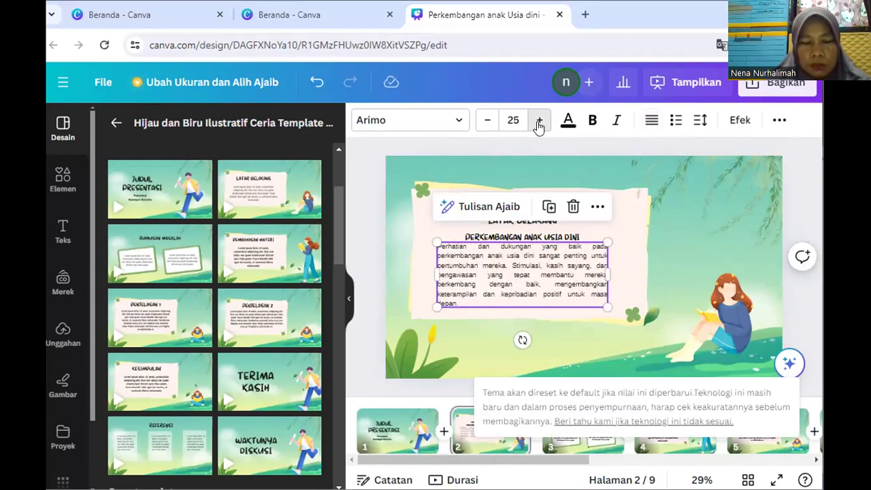
{"action": "left_click", "coordinate": [539, 120]}
{"action": "left_click", "coordinate": [539, 121]}
{"action": "left_click", "coordinate": [539, 120]}
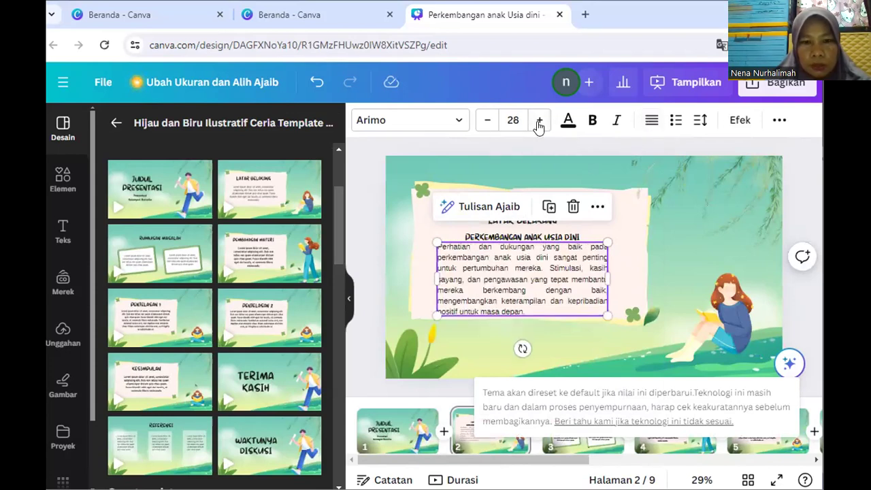
Step: Delete the PERKEMBANGAN ANAK USIA DINI subtitle and move the body paragraph up beneath the LATAR BELAKANG heading
{"action": "left_click", "coordinate": [537, 239]}
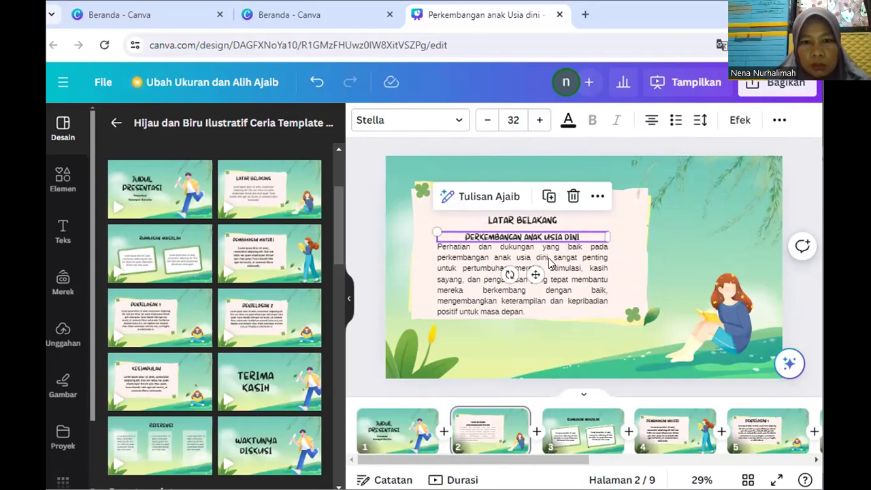
{"action": "left_click", "coordinate": [573, 199]}
{"action": "left_click_drag", "start_coordinate": [549, 267], "coordinate": [549, 256]}
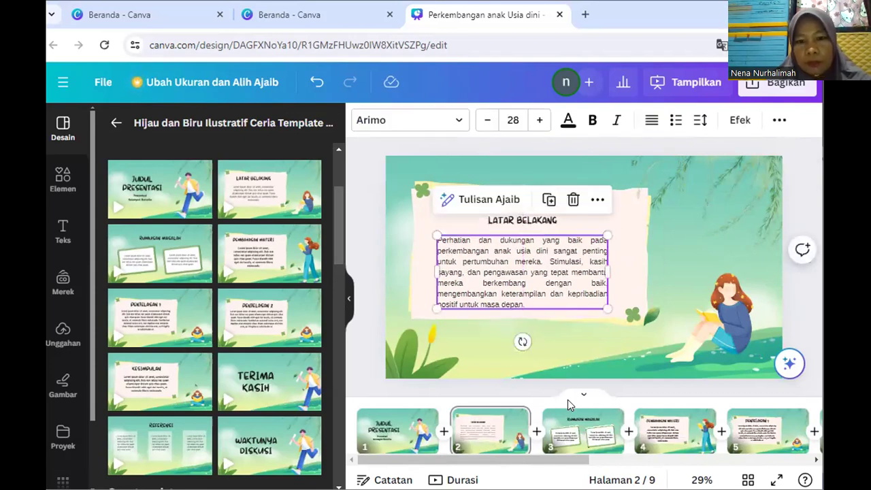
Step: Delete the lorem ipsum placeholder text from the left frame of the RUMUSAN MASALAH slide
{"action": "left_click", "coordinate": [577, 435]}
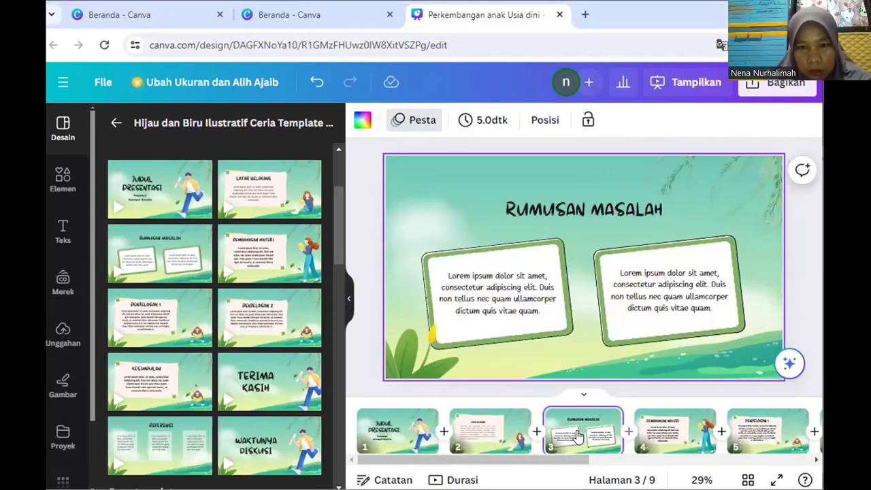
{"action": "left_click", "coordinate": [664, 437]}
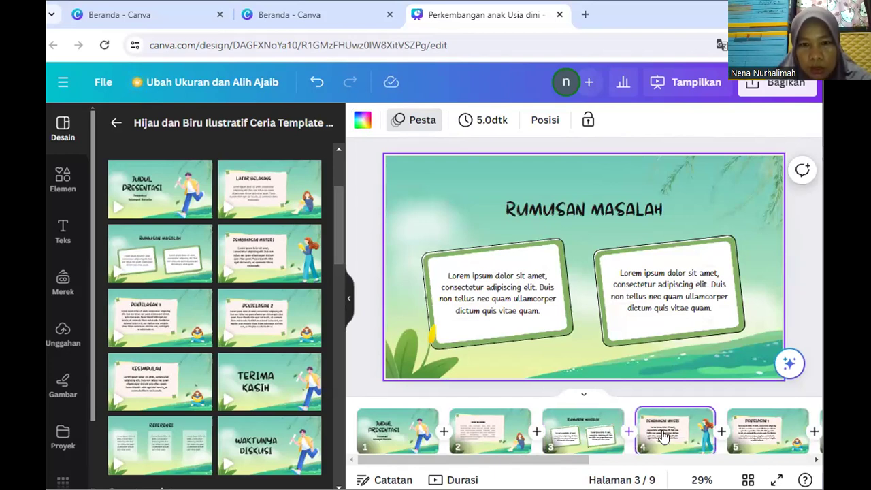
{"action": "left_click", "coordinate": [575, 442]}
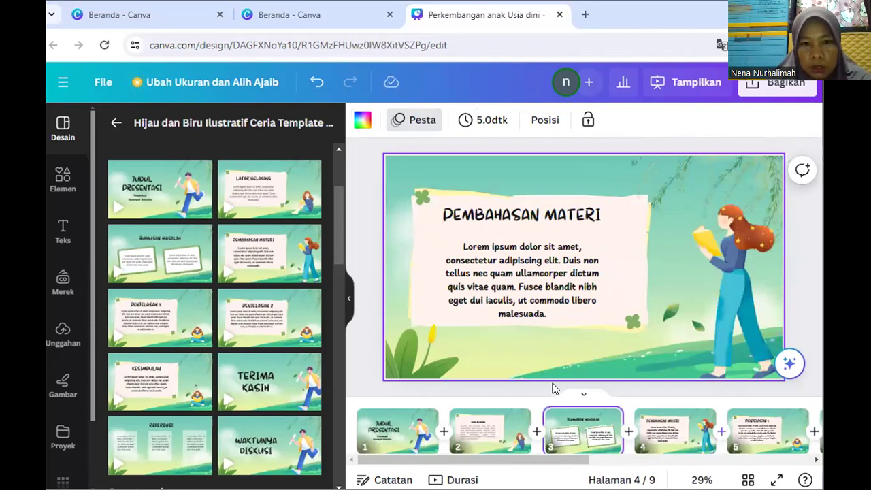
{"action": "left_click", "coordinate": [516, 300]}
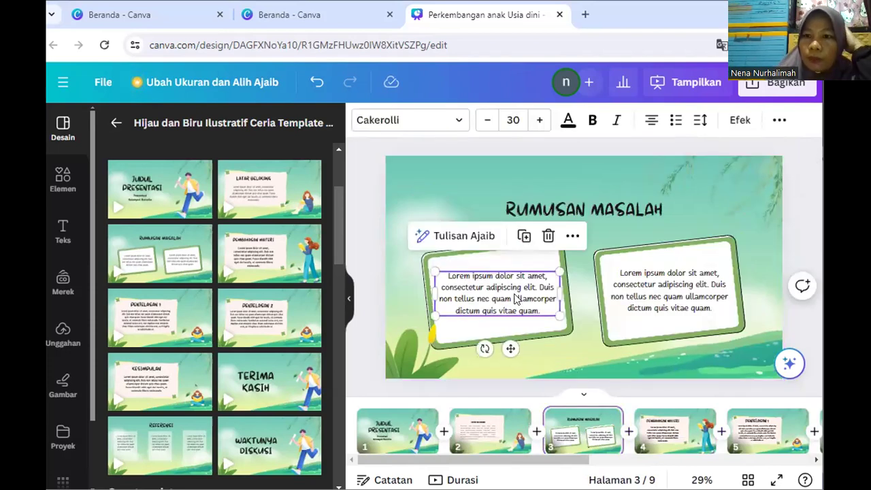
{"action": "left_click", "coordinate": [549, 237]}
{"action": "left_click", "coordinate": [487, 321]}
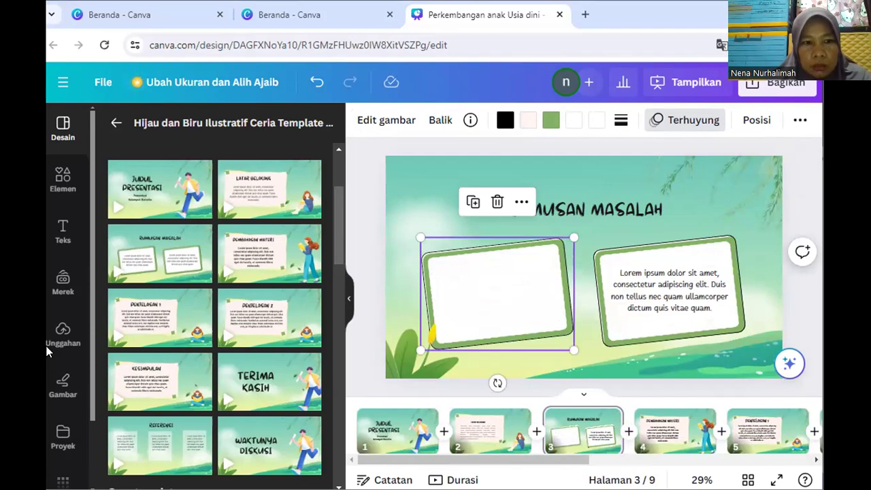
Step: Add a heading text box reading PERKEMBANGAN KOGNITIF to the RUMUSAN MASALAH slide
{"action": "left_click", "coordinate": [62, 242]}
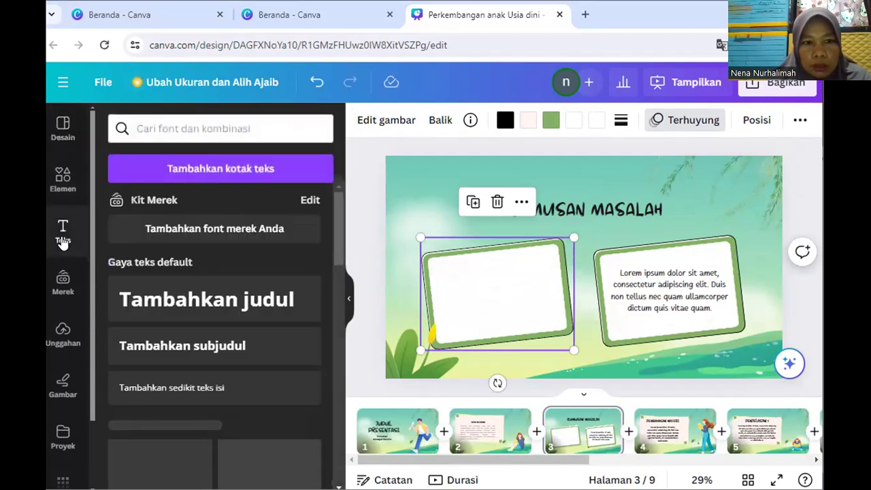
{"action": "left_click", "coordinate": [215, 292]}
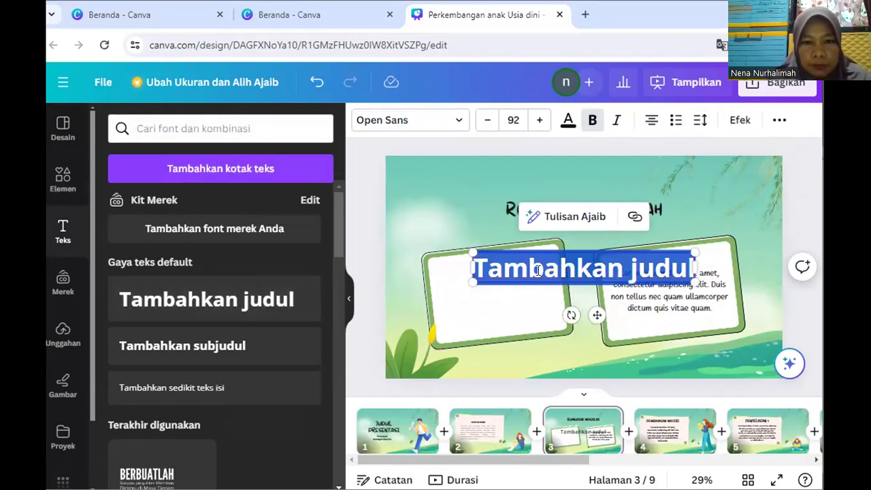
{"action": "type", "text": "PERK"}
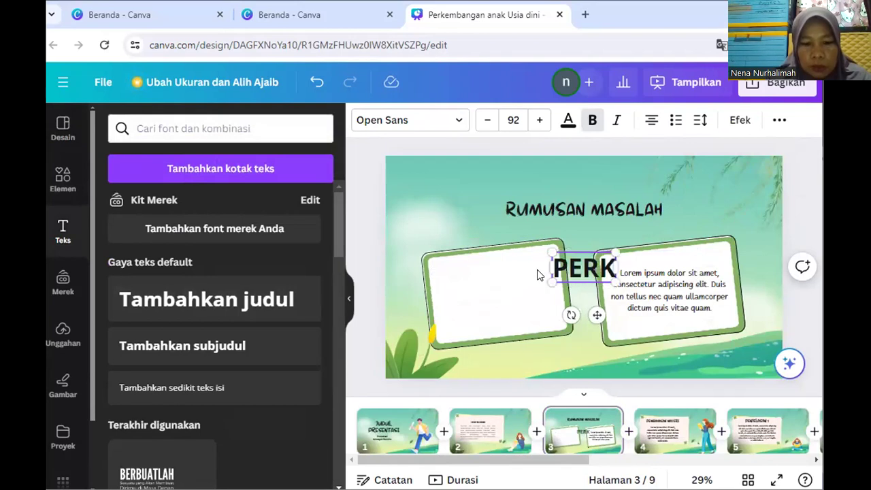
{"action": "type", "text": "EMBANGAN"}
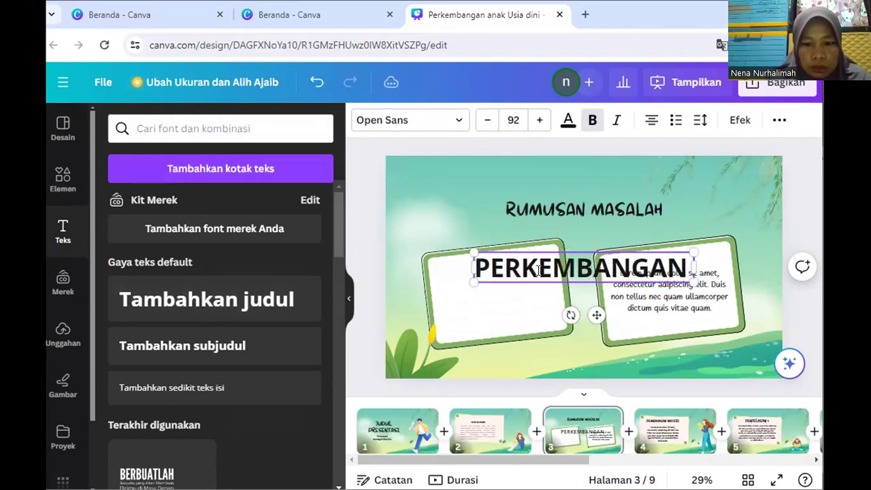
{"action": "type", "text": " KOGNITIG"}
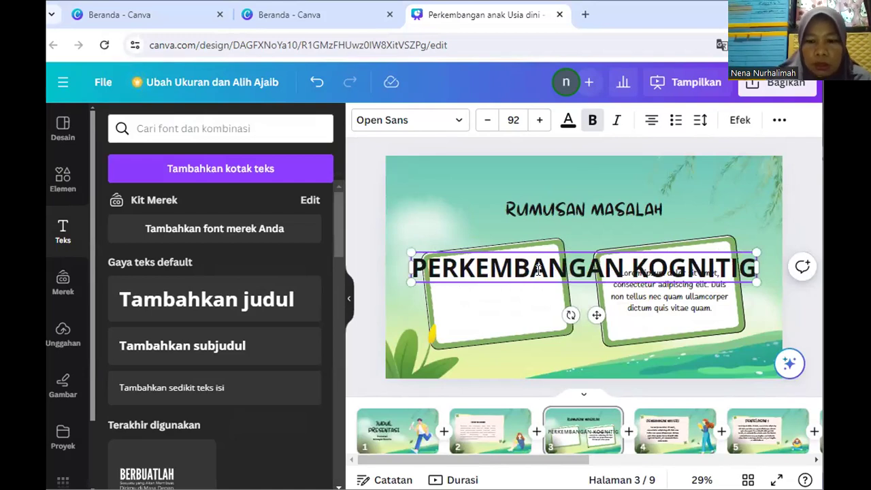
{"action": "key", "text": "BackSpace"}
{"action": "type", "text": "F"}
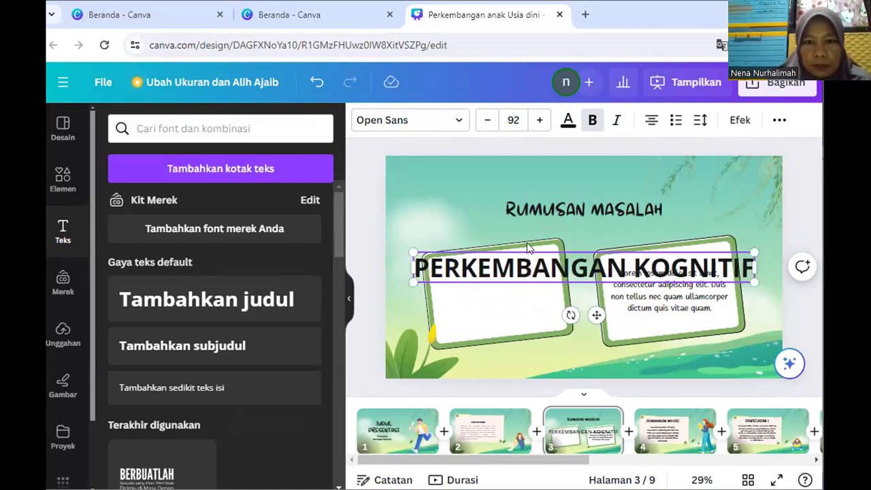
Step: Set the PERKEMBANGAN KOGNITIF text to size 36 and fit it inside the empty left frame on two lines
{"action": "left_click", "coordinate": [519, 118]}
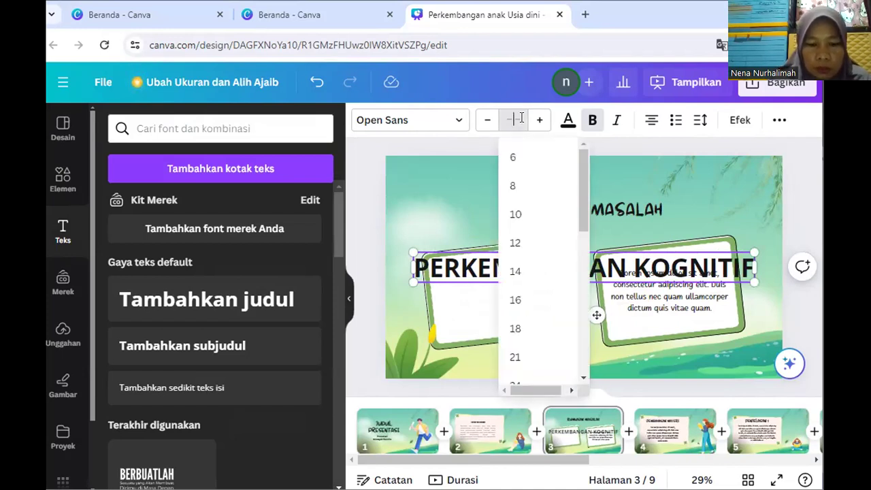
{"action": "type", "text": "3"}
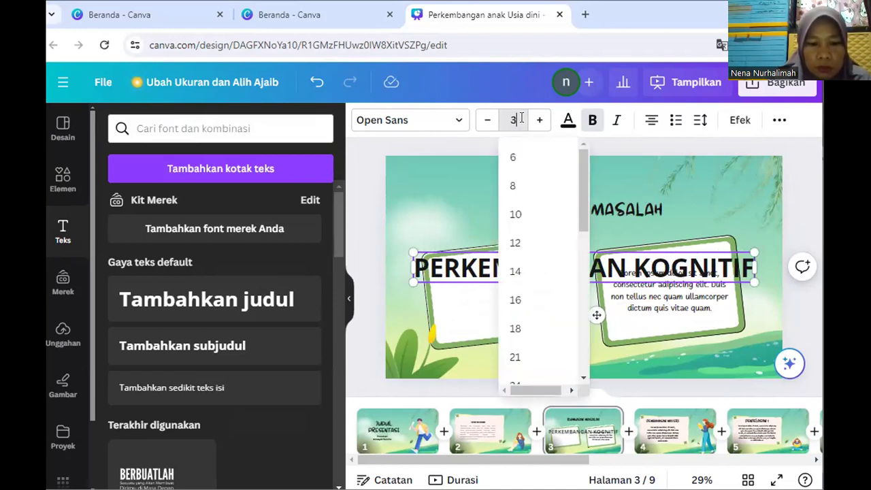
{"action": "type", "text": "6"}
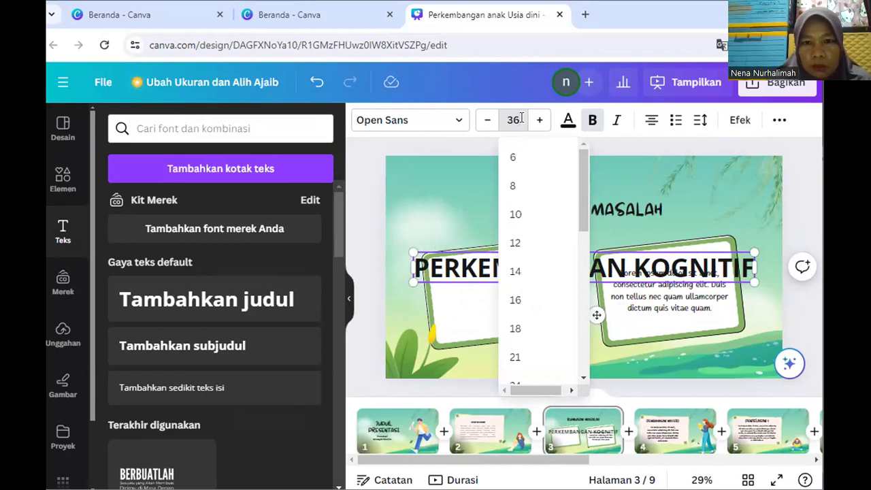
{"action": "left_click", "coordinate": [513, 156]}
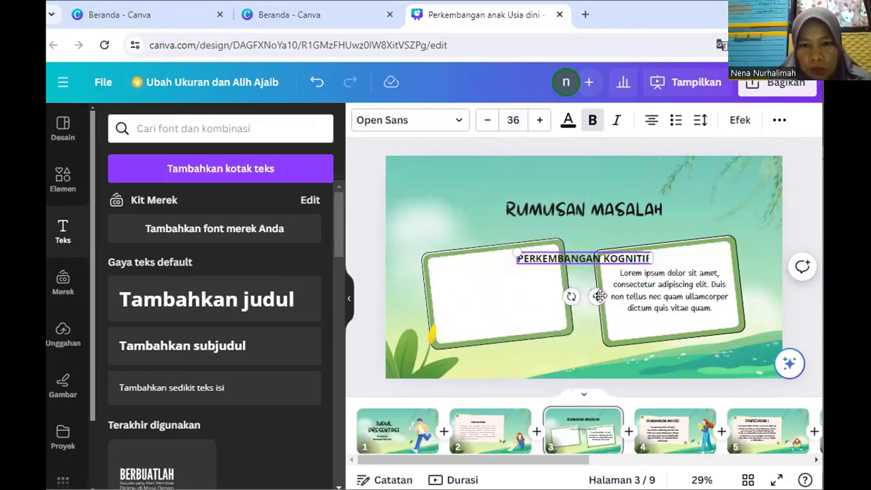
{"action": "left_click_drag", "start_coordinate": [596, 296], "coordinate": [510, 321]}
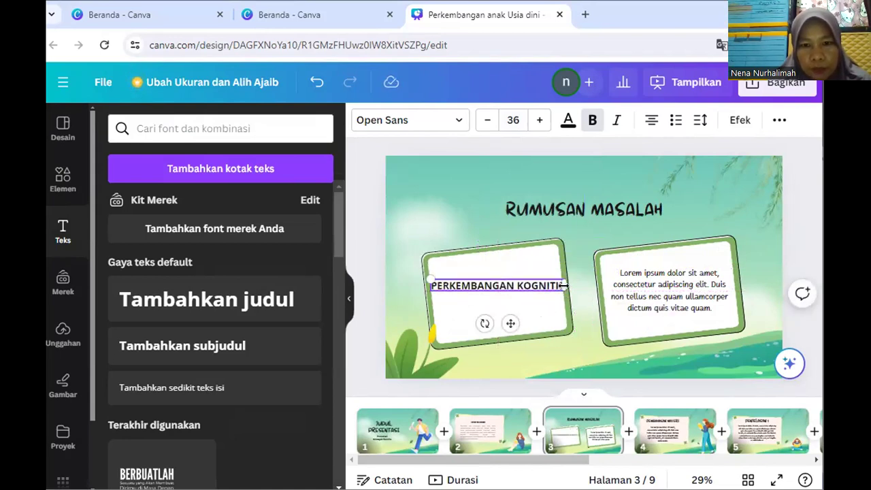
{"action": "left_click_drag", "start_coordinate": [560, 285], "coordinate": [555, 286]}
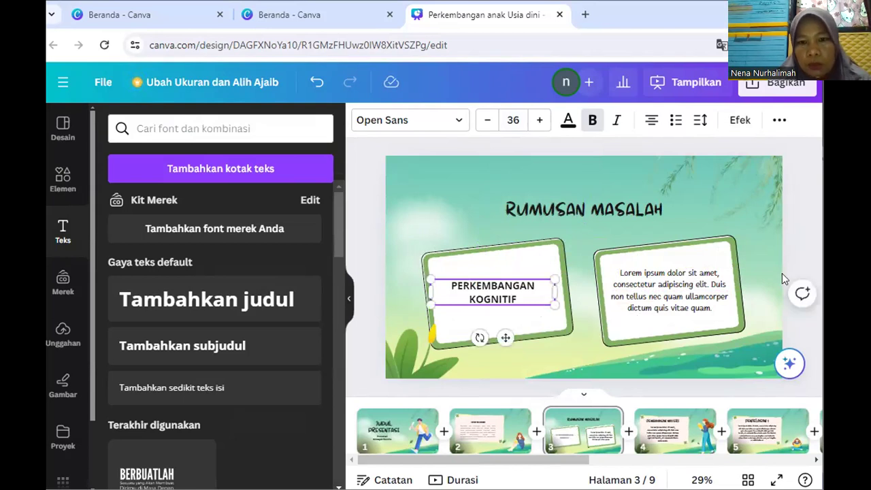
Step: Delete the placeholder text in the right frame of RUMUSAN MASALAH and the body placeholder on the PEMBAHASAN MATERI slide
{"action": "left_click", "coordinate": [657, 296]}
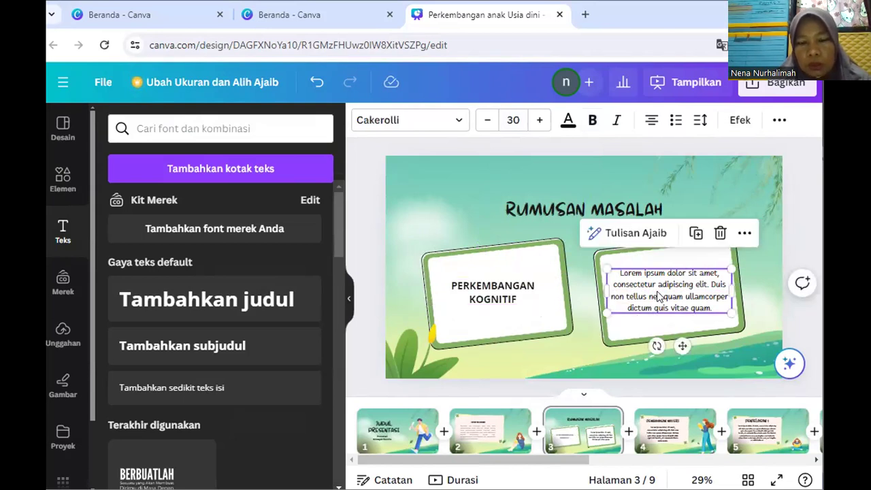
{"action": "left_click", "coordinate": [720, 235]}
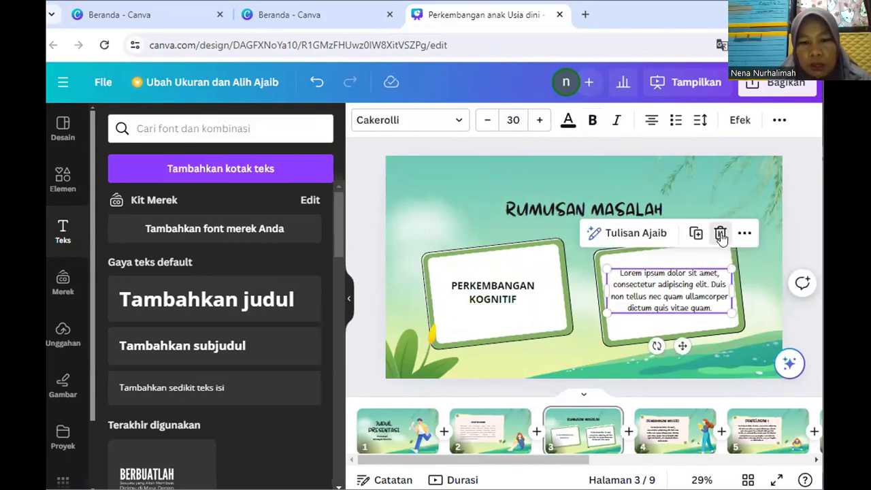
{"action": "left_click", "coordinate": [652, 433]}
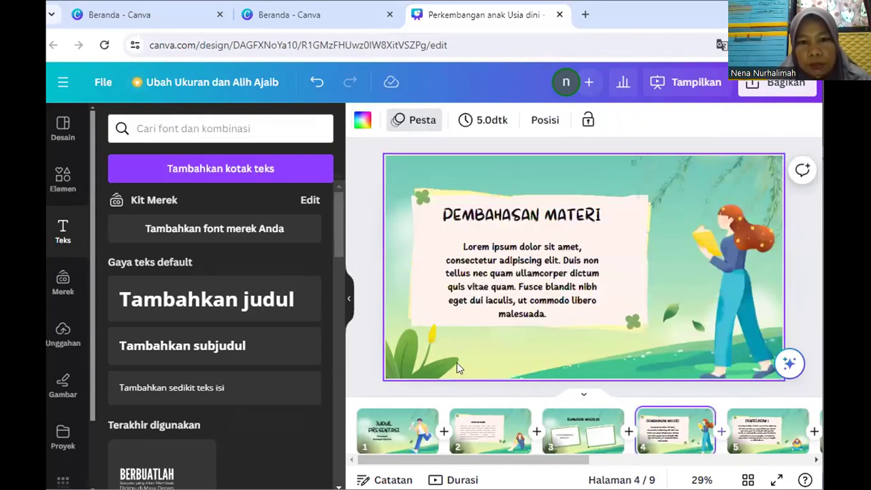
{"action": "left_click", "coordinate": [536, 250]}
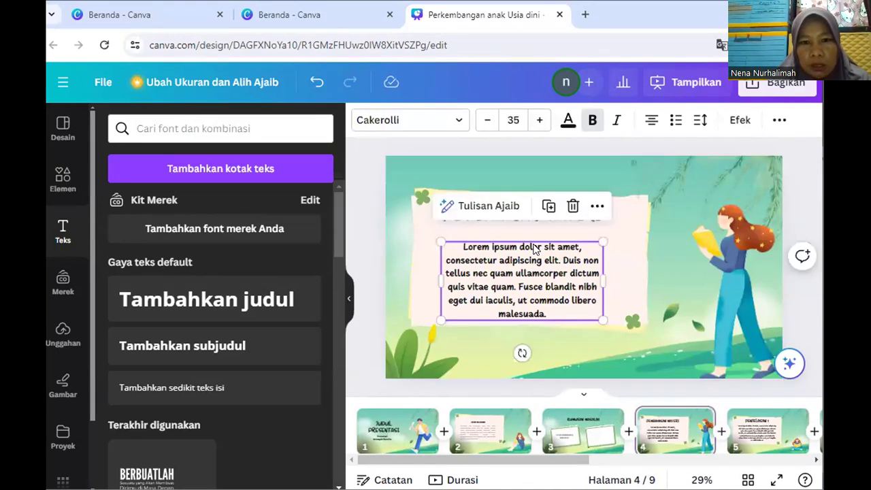
{"action": "left_click", "coordinate": [572, 206]}
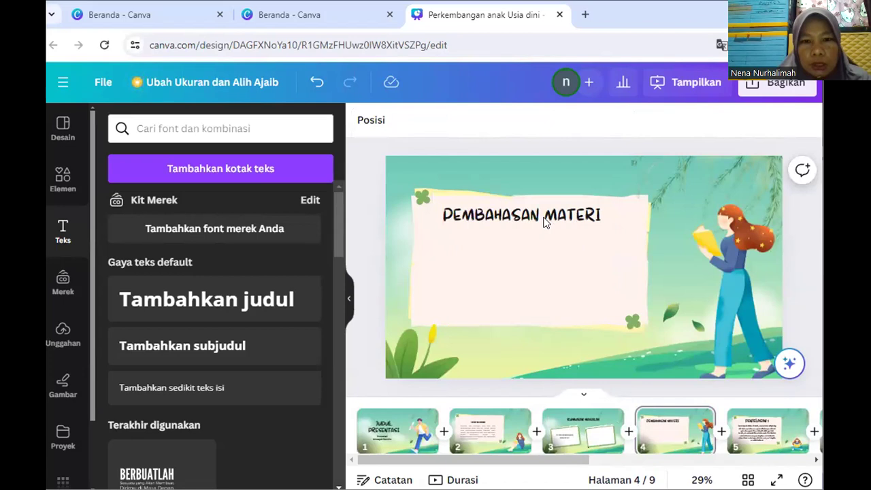
Step: Duplicate the PEMBAHASAN MATERI heading and place the copy centred directly beneath the original
{"action": "left_click", "coordinate": [544, 223]}
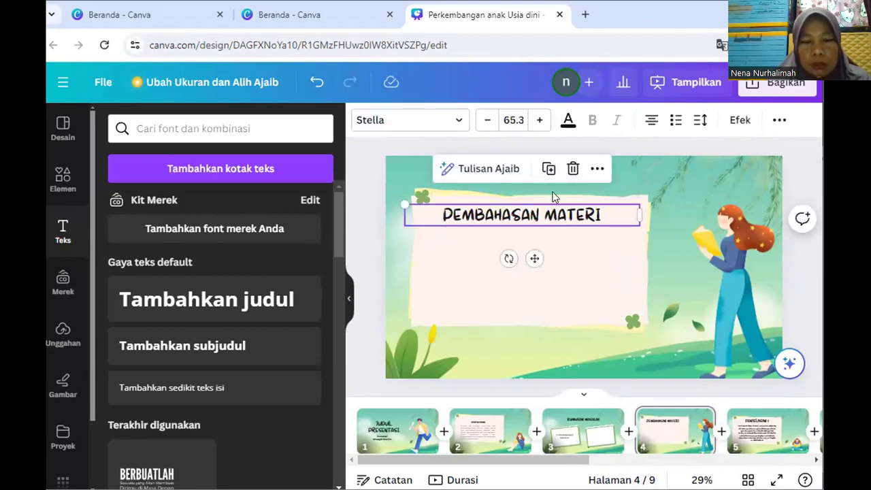
{"action": "left_click", "coordinate": [548, 170]}
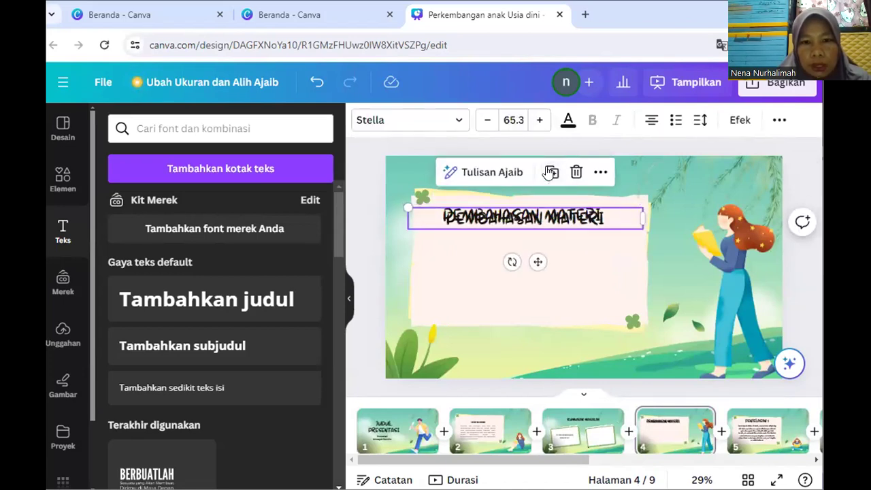
{"action": "left_click_drag", "start_coordinate": [538, 259], "coordinate": [530, 270]}
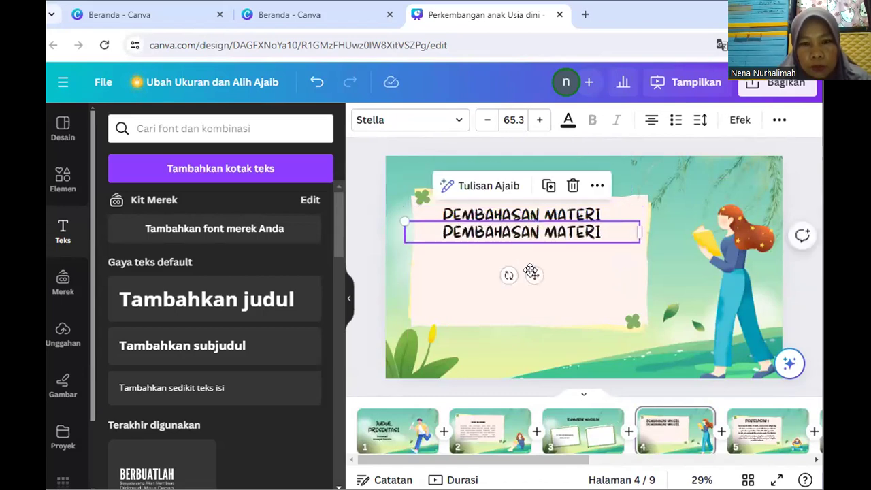
Step: Replace the duplicated heading's text with PERKEMBANGAN KOGNITIF ANAK
{"action": "double_click", "coordinate": [603, 232]}
{"action": "type", "text": "KO"}
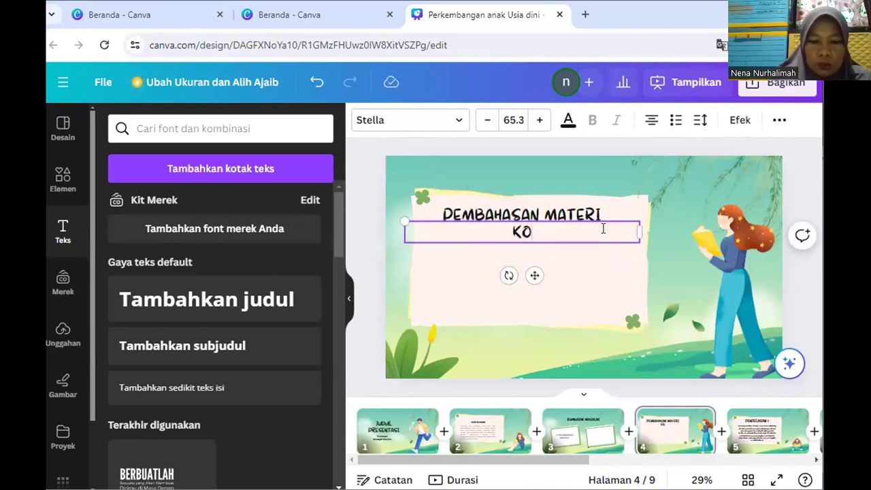
{"action": "type", "text": "GNITIF"}
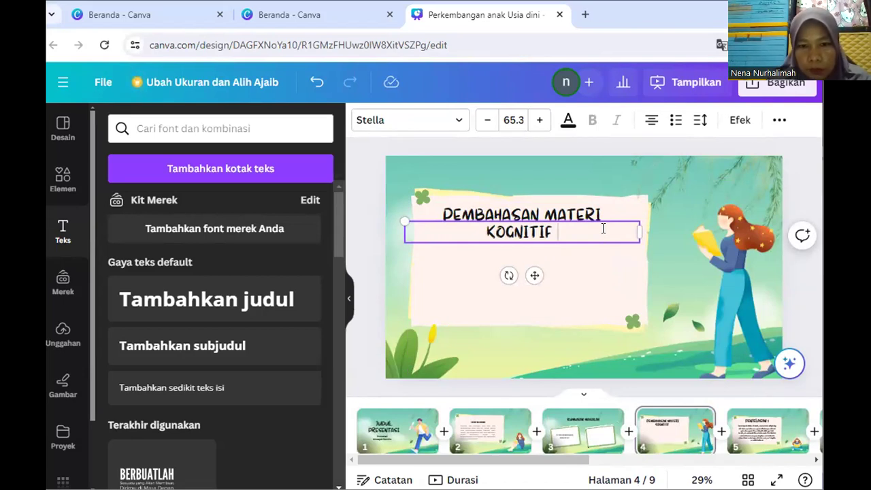
{"action": "type", "text": "ANAK"}
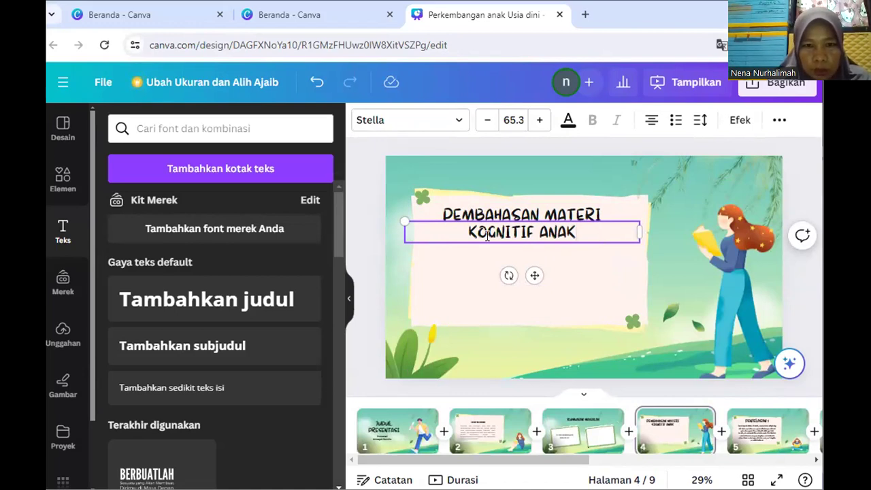
{"action": "left_click", "coordinate": [459, 235]}
{"action": "type", "text": "PERKEMBANG"}
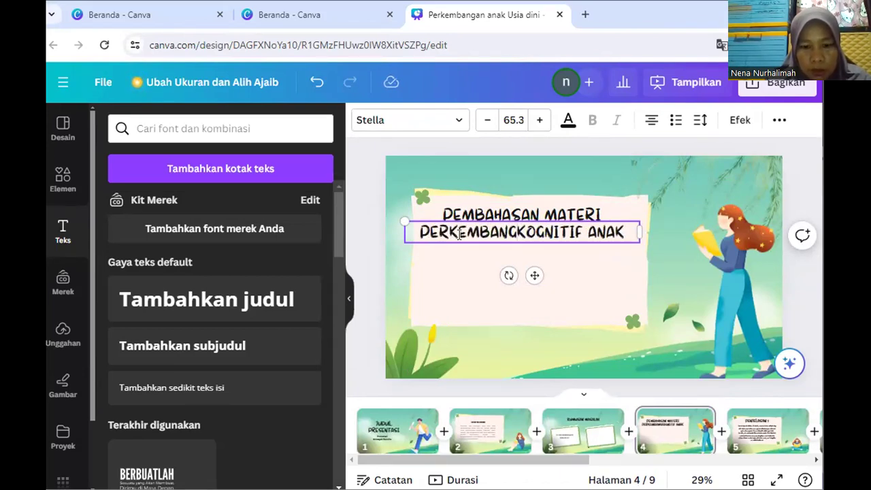
{"action": "type", "text": "AN"}
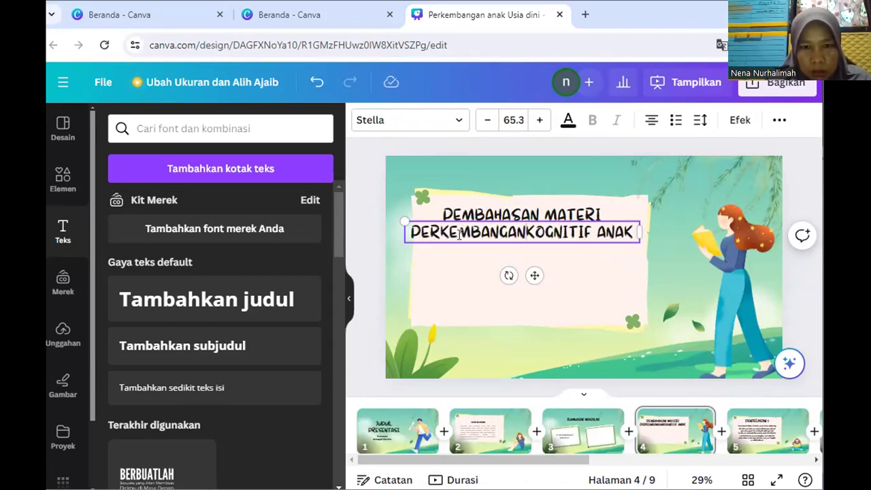
{"action": "left_click", "coordinate": [576, 272]}
Step: Set the PERKEMBANGAN KOGNITIF ANAK subtitle's font size to 32
{"action": "left_click", "coordinate": [575, 234]}
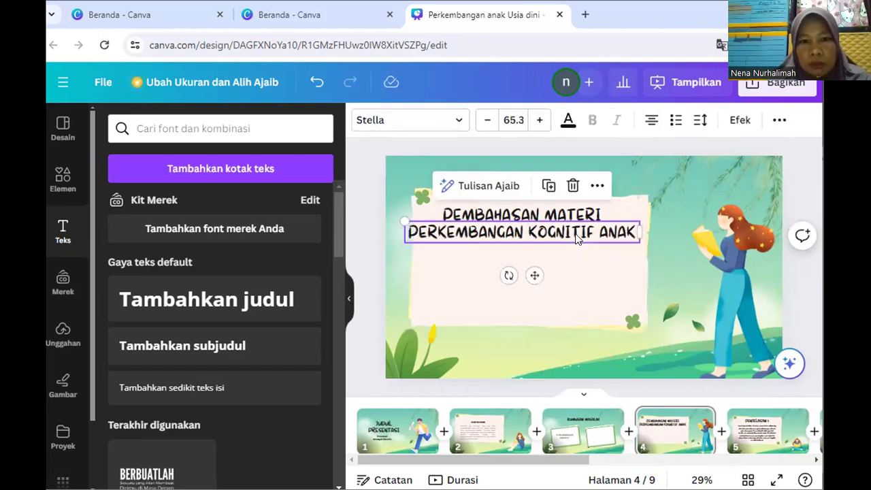
{"action": "left_click", "coordinate": [523, 117]}
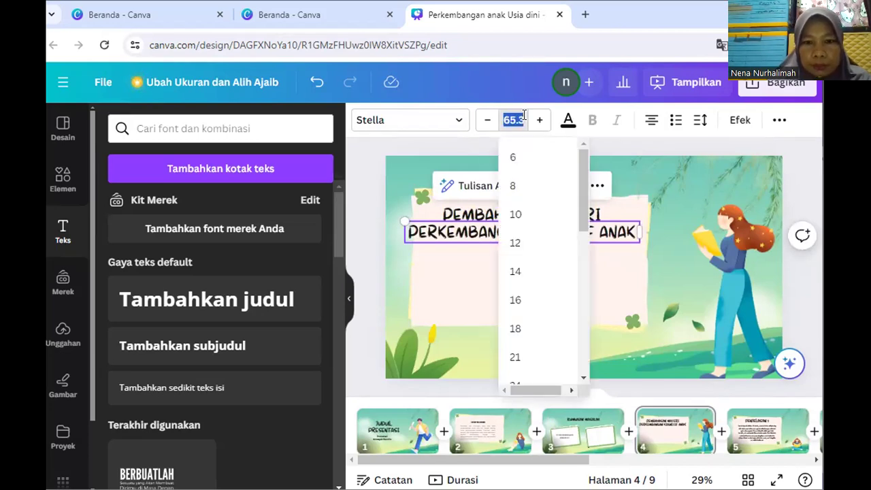
{"action": "left_click", "coordinate": [585, 377]}
{"action": "left_click", "coordinate": [586, 378]}
{"action": "left_click", "coordinate": [586, 378]}
{"action": "left_click", "coordinate": [585, 377]}
{"action": "left_click", "coordinate": [586, 378]}
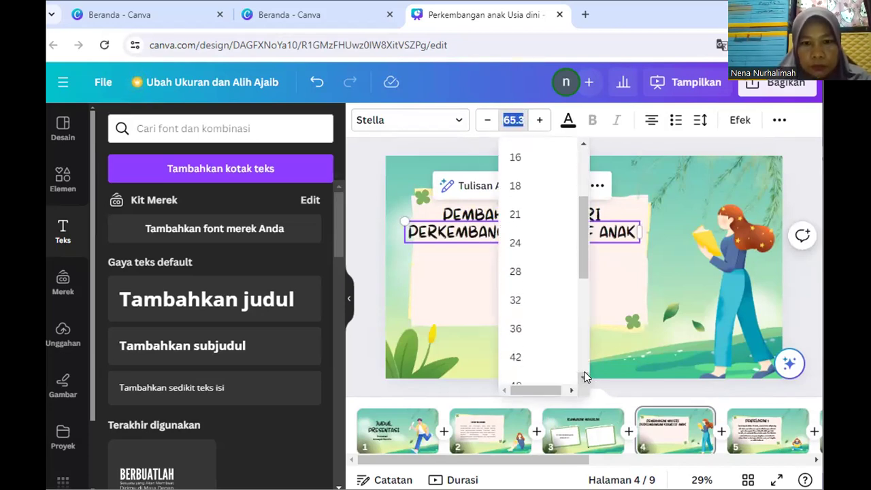
{"action": "left_click", "coordinate": [517, 300]}
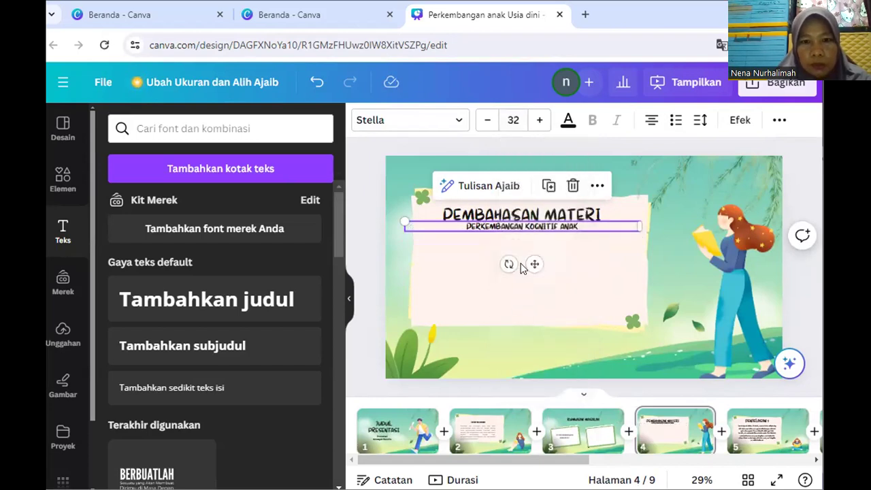
Step: Set the PEMBAHASAN MATERI heading's font size to 36
{"action": "left_click", "coordinate": [529, 215]}
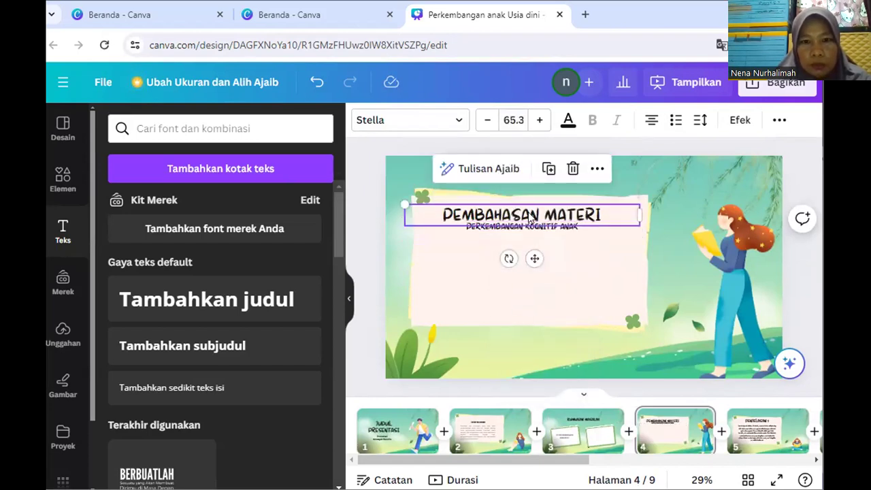
{"action": "left_click", "coordinate": [521, 119]}
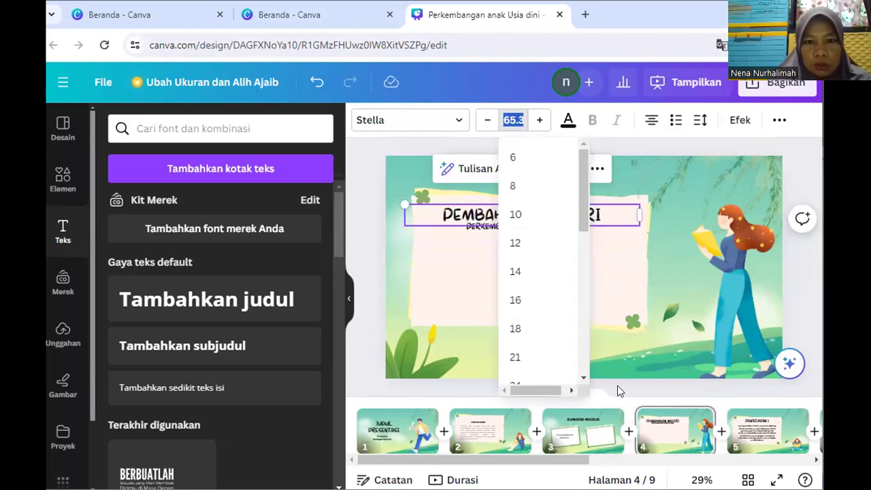
{"action": "left_click", "coordinate": [583, 377]}
{"action": "left_click", "coordinate": [583, 377]}
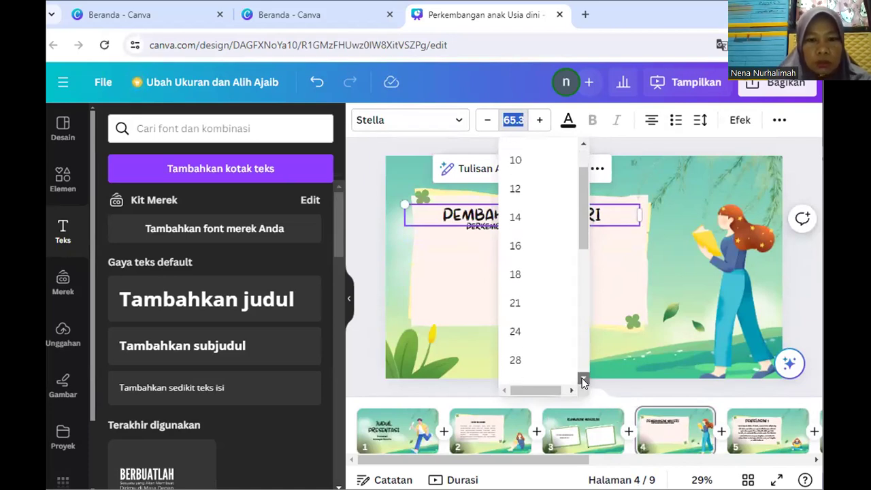
{"action": "left_click", "coordinate": [583, 377]}
{"action": "left_click", "coordinate": [583, 377]}
{"action": "left_click", "coordinate": [582, 378]}
{"action": "left_click", "coordinate": [580, 376]}
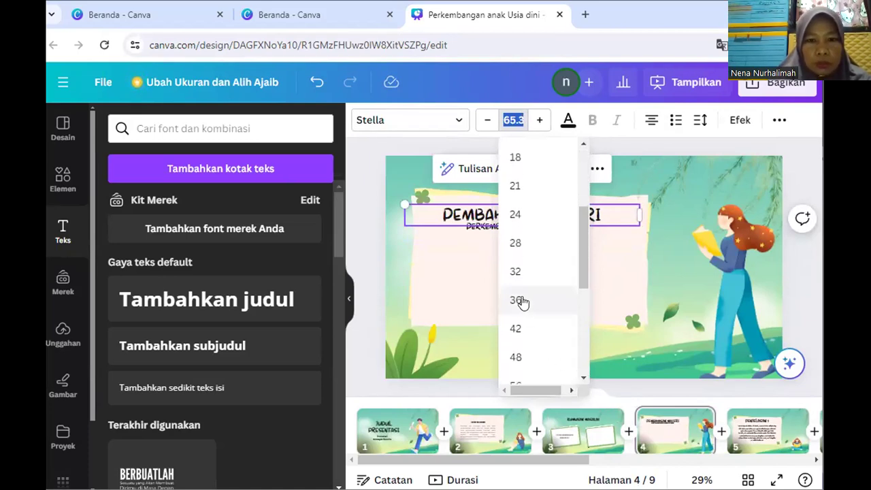
{"action": "left_click", "coordinate": [518, 300]}
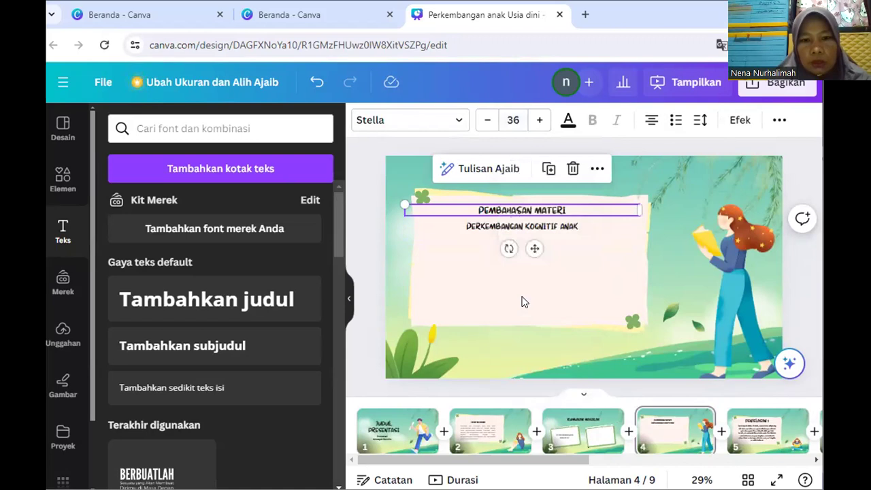
Step: Generate body text from the PERKEMBANGAN KOGNITIF ANAK subtitle with Tulisan Ajaib's Lanjutkan menulis and justify the resulting paragraph
{"action": "left_click", "coordinate": [567, 225]}
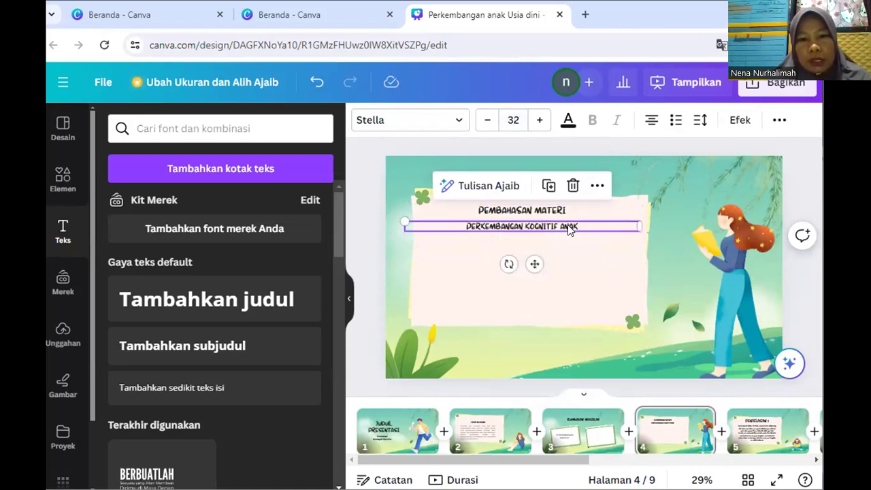
{"action": "left_click", "coordinate": [443, 191]}
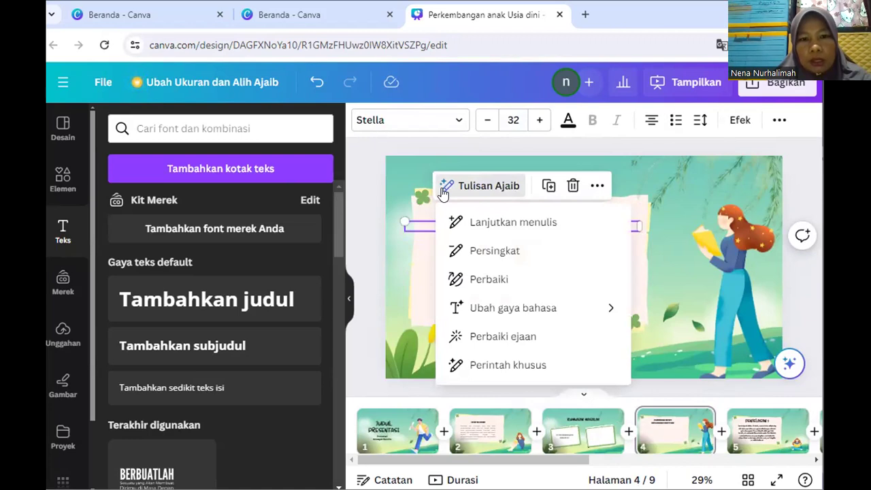
{"action": "left_click", "coordinate": [469, 224]}
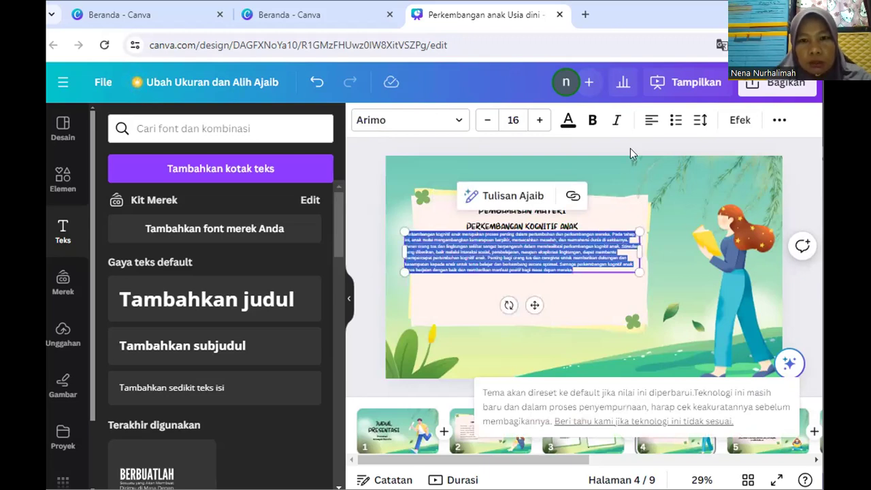
{"action": "left_click", "coordinate": [652, 119]}
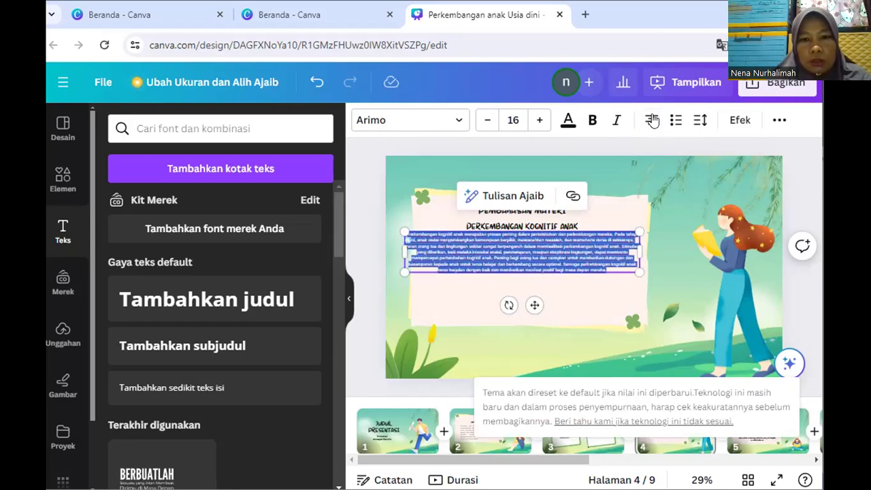
{"action": "left_click", "coordinate": [652, 119]}
{"action": "left_click", "coordinate": [652, 120]}
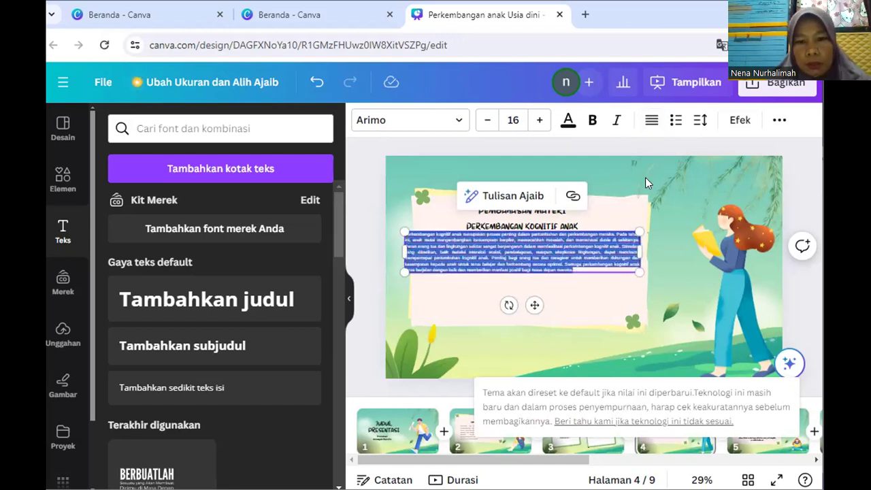
Step: Set the generated paragraph's font size to 26
{"action": "left_click", "coordinate": [539, 121]}
{"action": "left_click", "coordinate": [539, 120]}
{"action": "left_click", "coordinate": [540, 120]}
{"action": "left_click", "coordinate": [540, 120]}
{"action": "left_click", "coordinate": [539, 121]}
{"action": "left_click", "coordinate": [540, 120]}
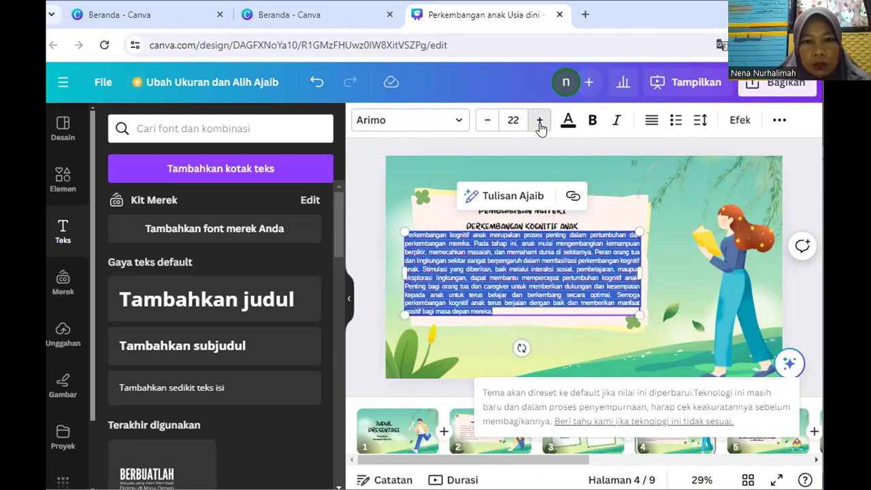
{"action": "left_click", "coordinate": [539, 120]}
{"action": "left_click", "coordinate": [539, 121]}
{"action": "left_click", "coordinate": [540, 121]}
{"action": "left_click", "coordinate": [540, 120]}
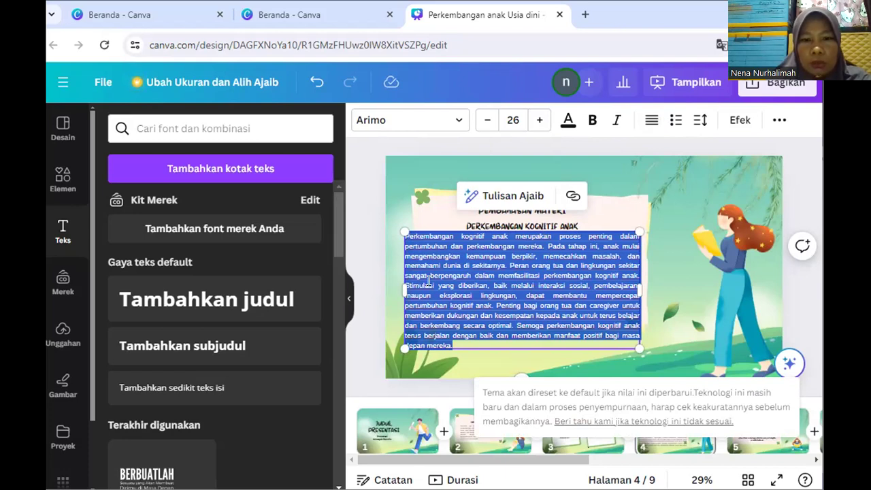
Step: Shorten the cognitive development paragraph with Tulisan Ajaib's Persingkat option
{"action": "left_click", "coordinate": [469, 197]}
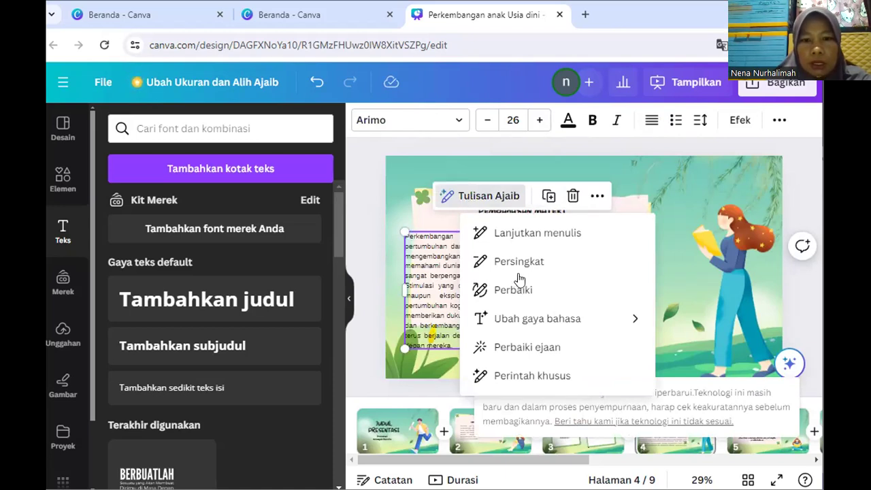
{"action": "mouse_move", "coordinate": [548, 307]}
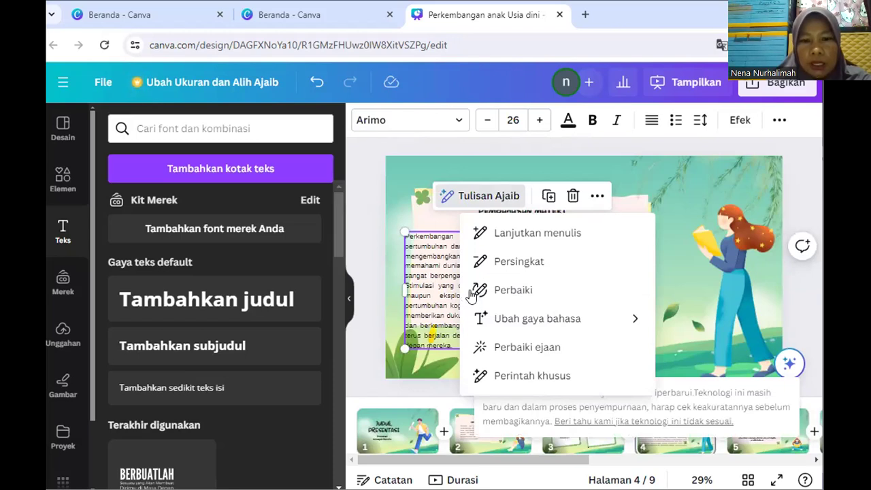
{"action": "left_click", "coordinate": [498, 264]}
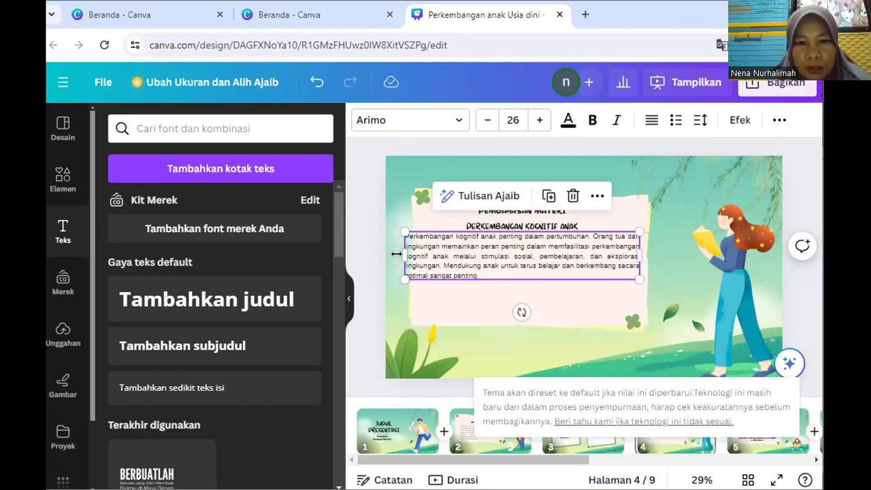
Step: Narrow and centre the shortened paragraph's text box within the pink paper frame and set its font size to 31
{"action": "left_click_drag", "start_coordinate": [406, 253], "coordinate": [409, 266]}
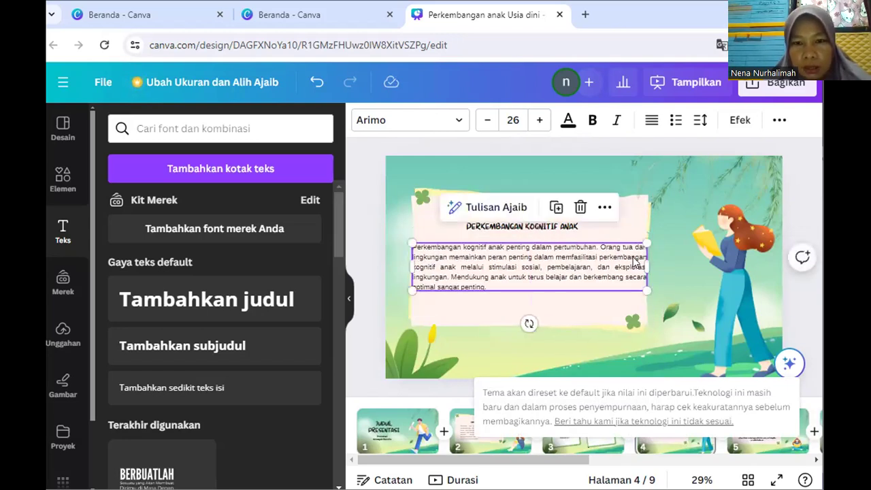
{"action": "left_click_drag", "start_coordinate": [650, 267], "coordinate": [598, 279]}
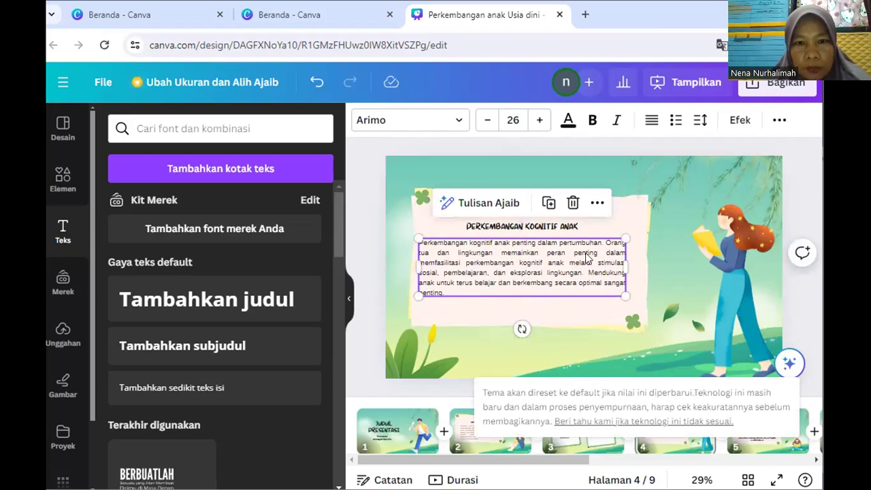
{"action": "left_click", "coordinate": [536, 121]}
{"action": "left_click", "coordinate": [536, 121]}
{"action": "left_click", "coordinate": [537, 121]}
{"action": "left_click", "coordinate": [537, 121]}
{"action": "left_click", "coordinate": [537, 121]}
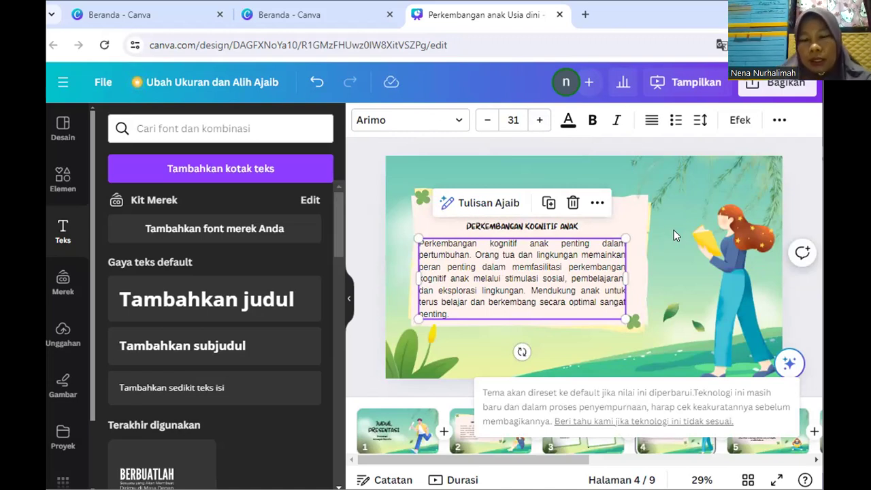
{"action": "left_click", "coordinate": [689, 282]}
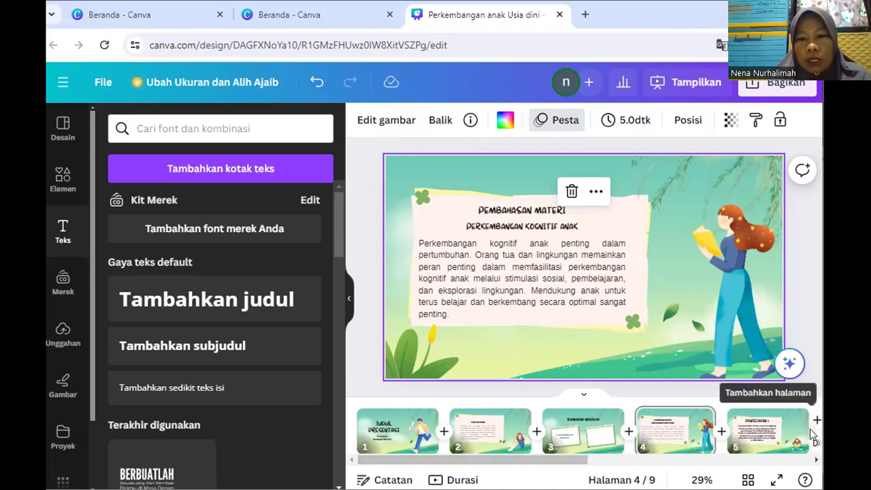
Step: Look through the thumbnails of the remaining pages up to the TERIMA KASIH page and return to the first pages
{"action": "left_click", "coordinate": [816, 461]}
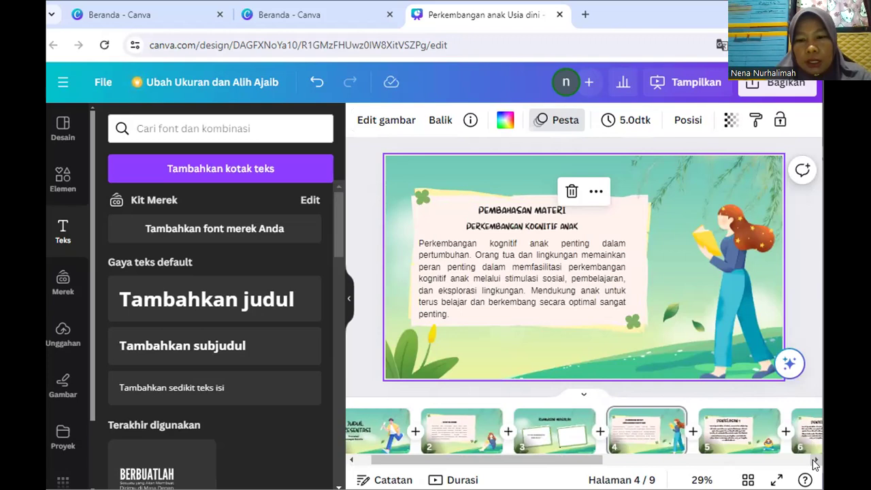
{"action": "left_click", "coordinate": [816, 461]}
{"action": "left_click", "coordinate": [815, 462]}
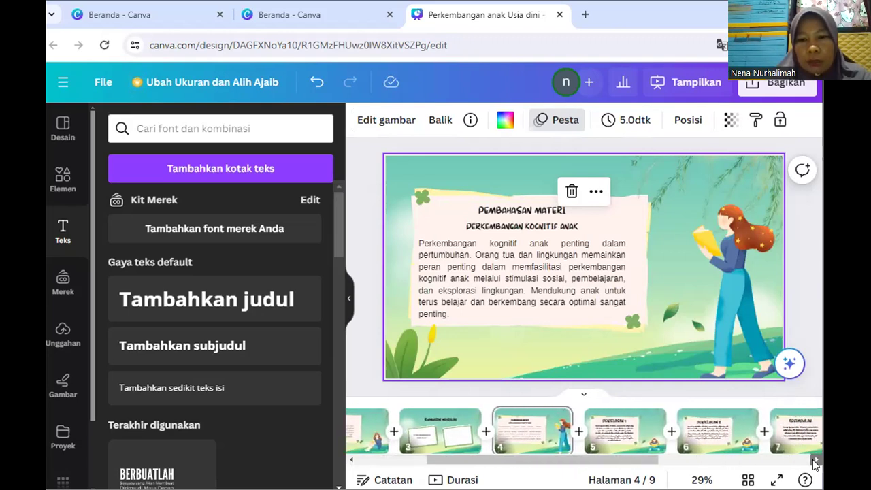
{"action": "left_click", "coordinate": [816, 461]}
{"action": "left_click", "coordinate": [815, 461]}
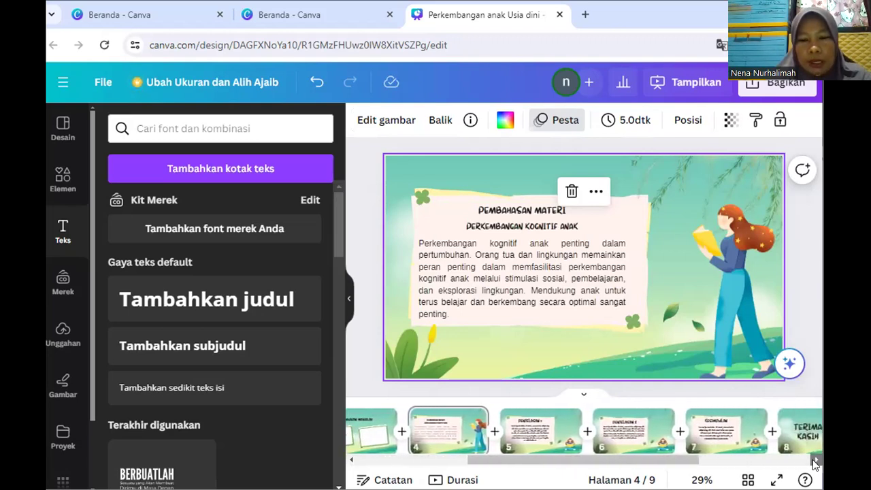
{"action": "left_click", "coordinate": [815, 461]}
{"action": "left_click", "coordinate": [815, 461]}
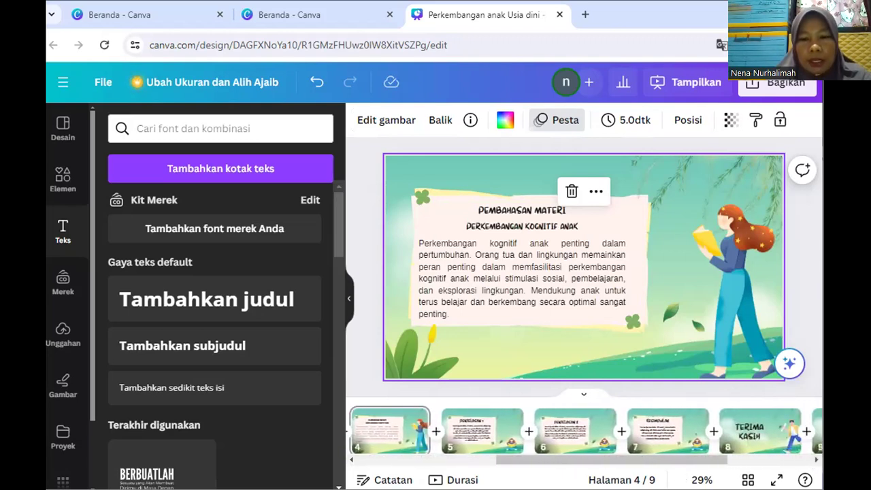
{"action": "left_click", "coordinate": [350, 460]}
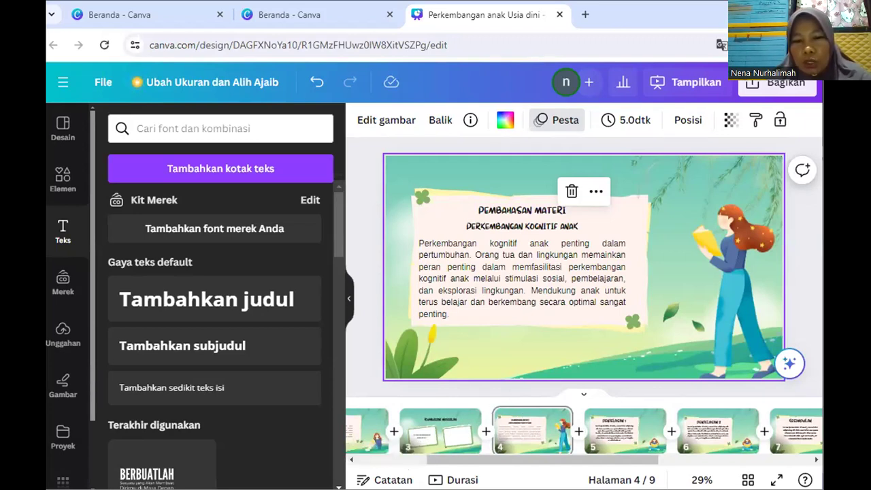
{"action": "left_click", "coordinate": [352, 462]}
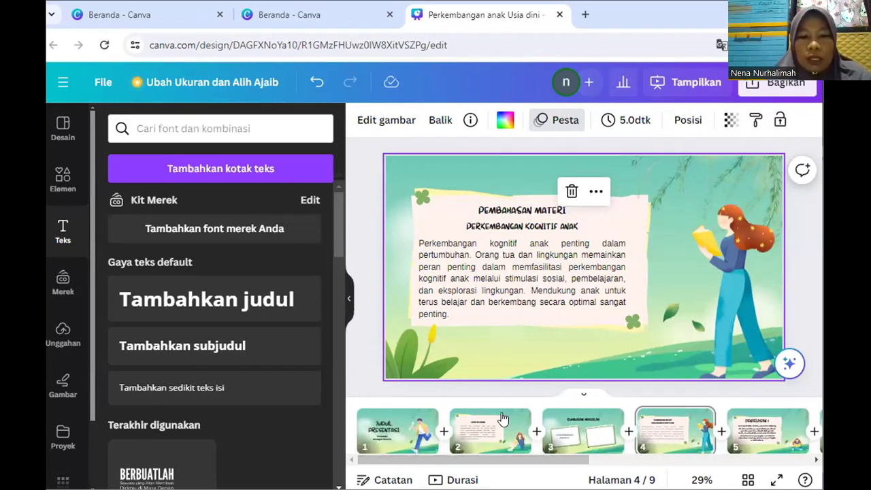
Step: Add a blank page after the title page and insert a ribbon banner shape with notched ends on it
{"action": "left_click", "coordinate": [449, 423]}
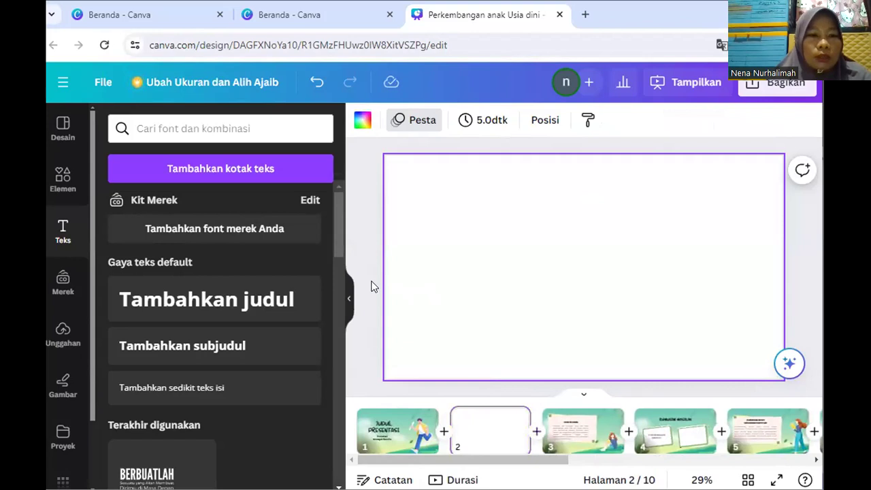
{"action": "left_click", "coordinate": [62, 178]}
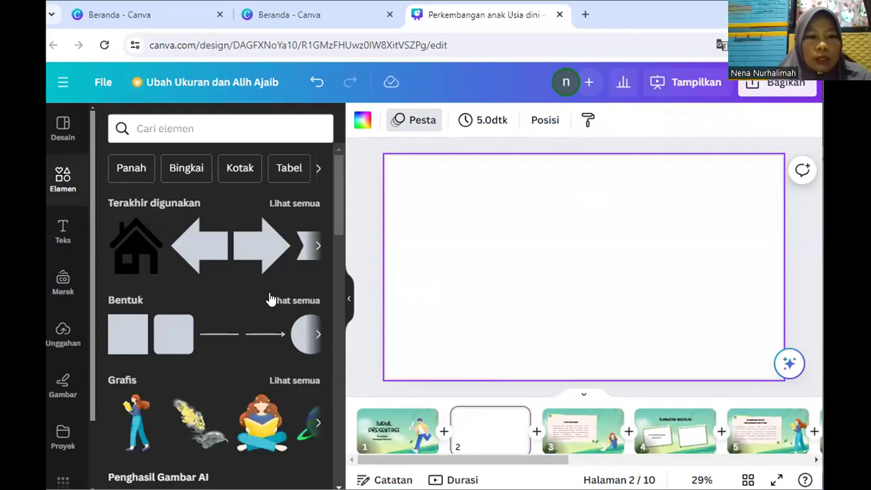
{"action": "left_click", "coordinate": [291, 301]}
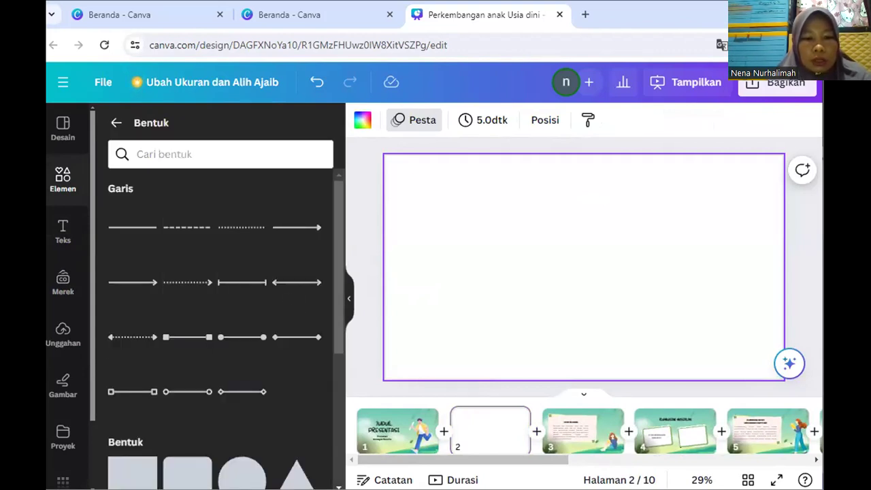
{"action": "scroll", "coordinate": [218, 326], "scroll_direction": "down", "scroll_amount": 5}
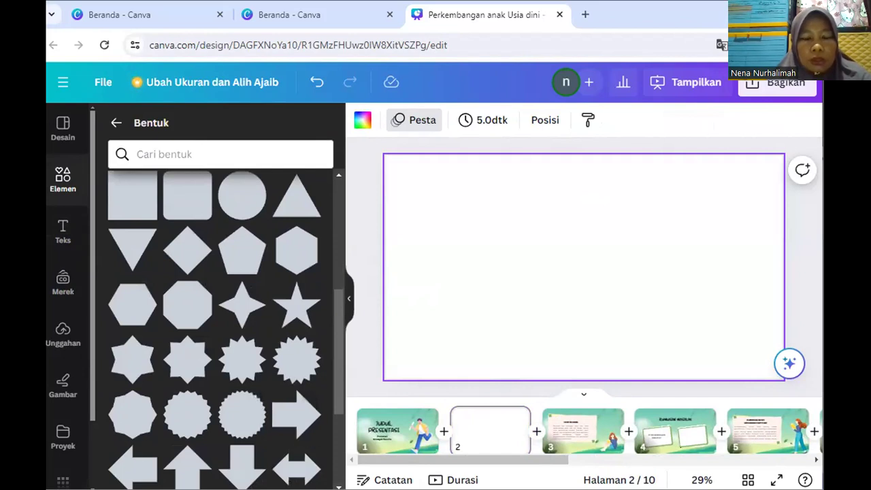
{"action": "scroll", "coordinate": [272, 429], "scroll_direction": "down", "scroll_amount": 3}
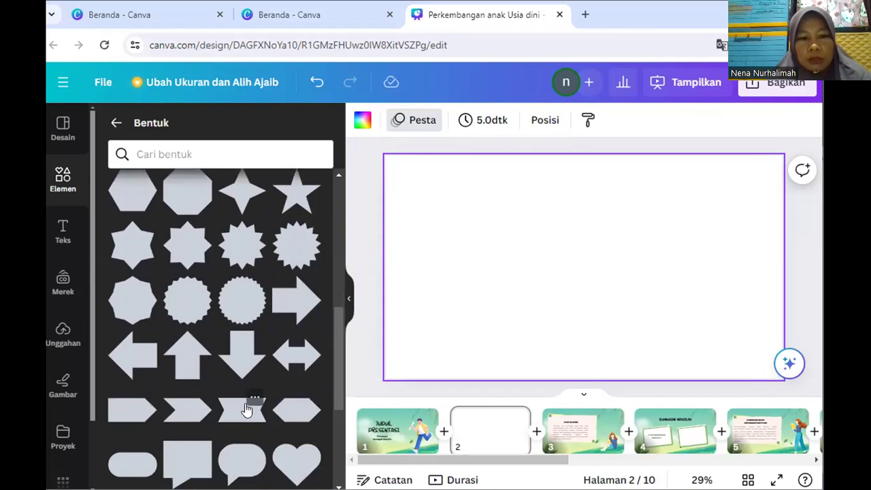
{"action": "left_click", "coordinate": [247, 409]}
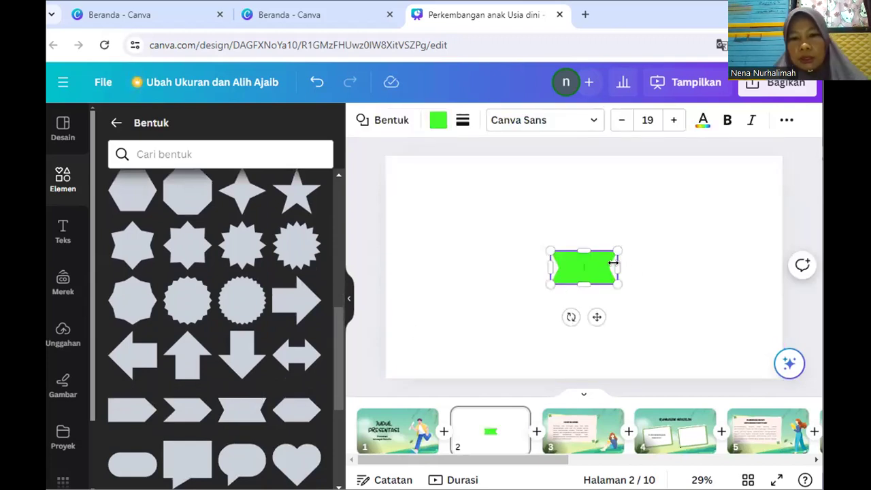
Step: Stretch the ribbon banner to about half the page width, place it centred near the page's upper edge, and fill it with the teal photo colour
{"action": "left_click_drag", "start_coordinate": [618, 267], "coordinate": [717, 252]}
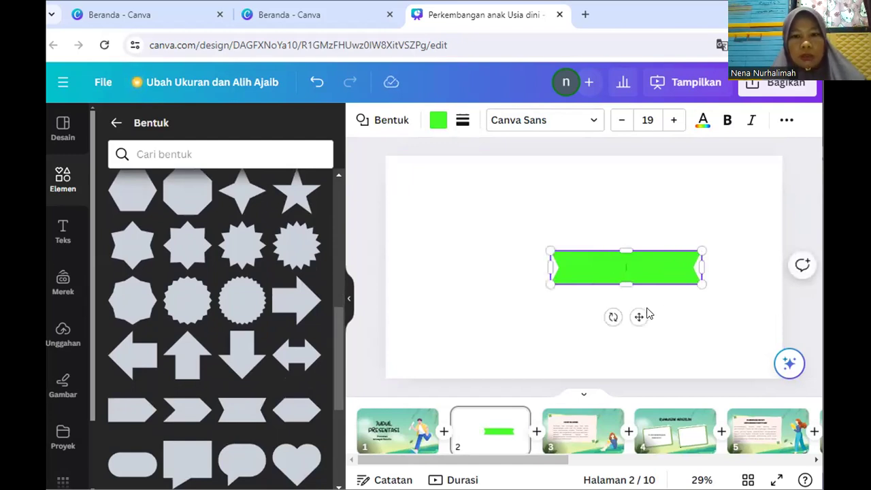
{"action": "left_click_drag", "start_coordinate": [638, 315], "coordinate": [594, 235]}
{"action": "left_click_drag", "start_coordinate": [503, 184], "coordinate": [450, 195]}
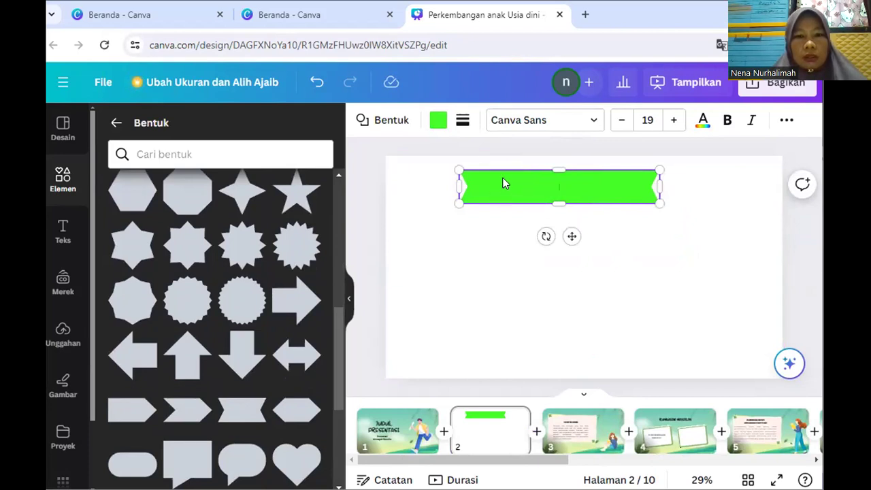
{"action": "left_click", "coordinate": [437, 121]}
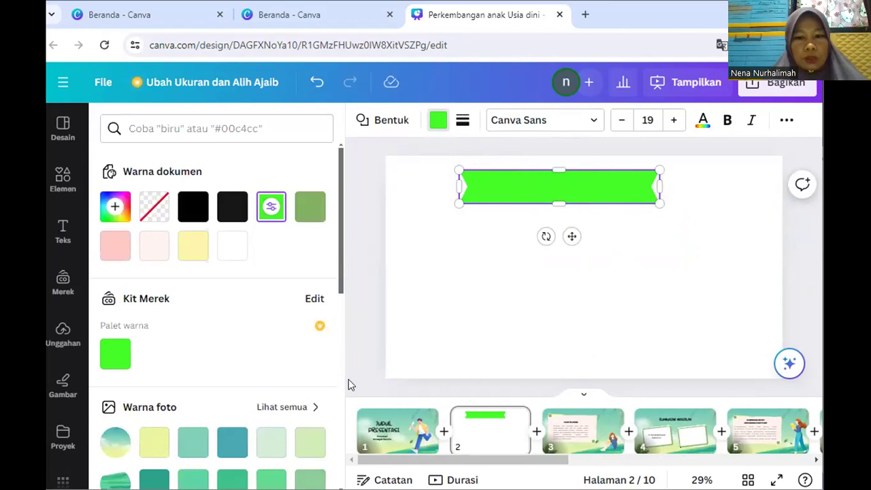
{"action": "left_click", "coordinate": [234, 445]}
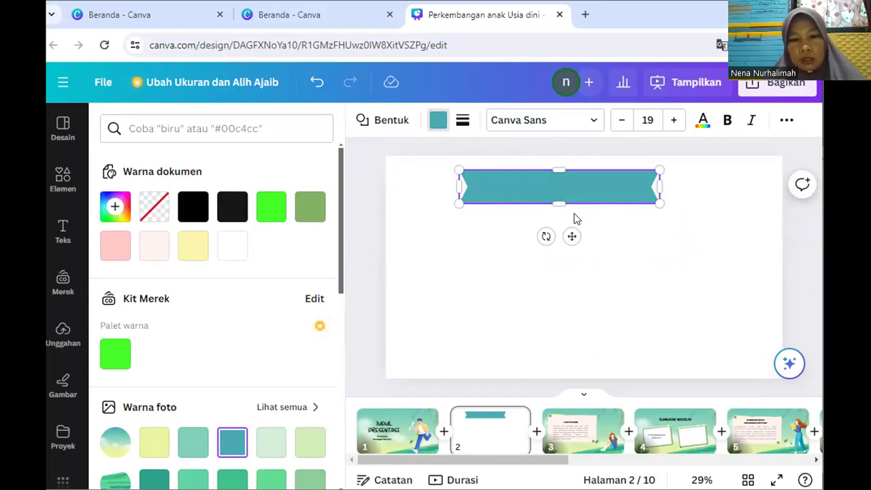
Step: Reduce the teal banner's height slightly and place a duplicate of it just below
{"action": "left_click_drag", "start_coordinate": [556, 198], "coordinate": [555, 194]}
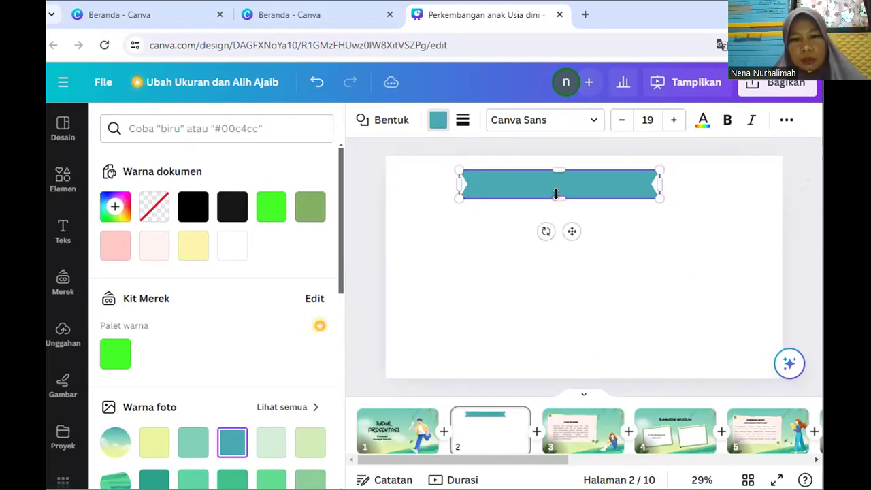
{"action": "left_click", "coordinate": [598, 198]}
{"action": "left_click", "coordinate": [597, 192]}
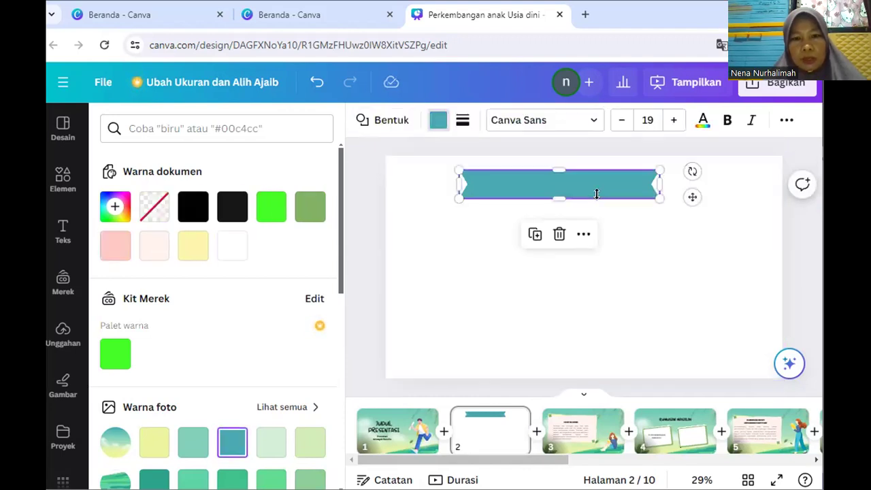
{"action": "left_click", "coordinate": [536, 236]}
{"action": "left_click", "coordinate": [539, 239]}
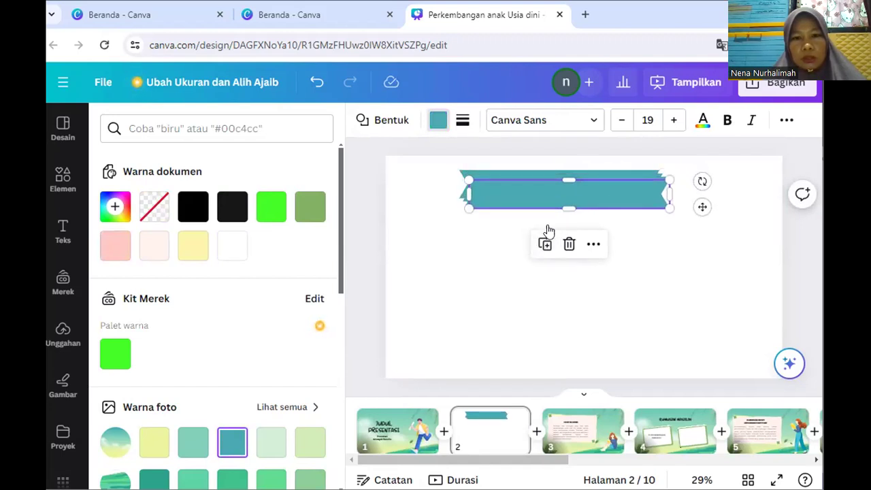
{"action": "left_click_drag", "start_coordinate": [703, 205], "coordinate": [700, 238]}
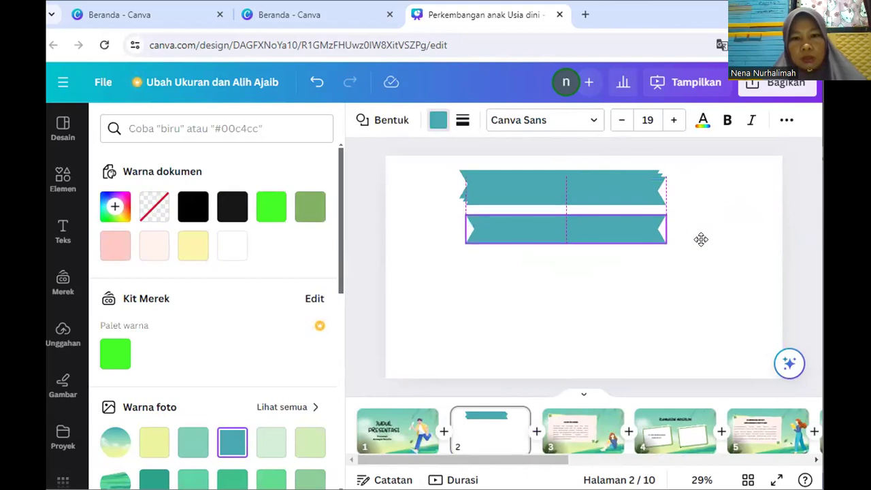
Step: Duplicate the banner twice more and place the copies underneath to form a stack of four
{"action": "key", "text": "ctrl+d"}
{"action": "left_click_drag", "start_coordinate": [647, 221], "coordinate": [643, 270]}
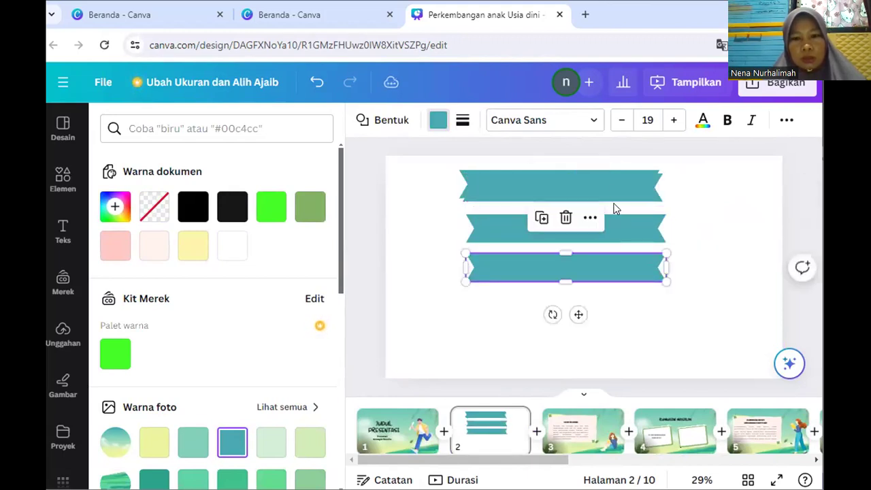
{"action": "left_click", "coordinate": [611, 188]}
{"action": "key", "text": "ctrl+d"}
{"action": "left_click_drag", "start_coordinate": [614, 189], "coordinate": [613, 307]}
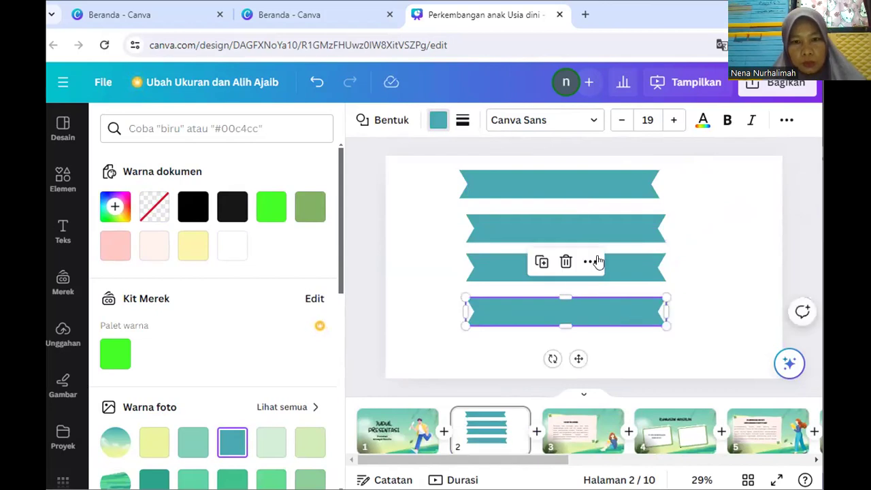
Step: Align the four banners with each other and centre them horizontally on the page, with the lower ones spaced slightly further apart
{"action": "left_click", "coordinate": [596, 230]}
{"action": "mouse_move", "coordinate": [596, 229]}
{"action": "left_mouse_down"}
{"action": "mouse_move", "coordinate": [575, 229]}
{"action": "mouse_move", "coordinate": [592, 230]}
{"action": "left_mouse_up"}
{"action": "left_click", "coordinate": [595, 264]}
{"action": "left_click_drag", "start_coordinate": [592, 264], "coordinate": [589, 265]}
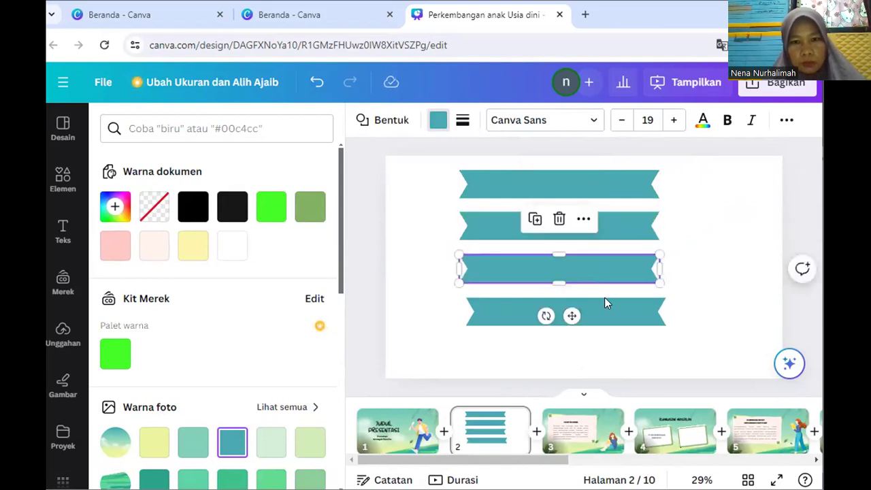
{"action": "left_click_drag", "start_coordinate": [622, 186], "coordinate": [651, 184]}
{"action": "left_click", "coordinate": [645, 228]}
{"action": "left_click_drag", "start_coordinate": [646, 228], "coordinate": [664, 225]}
{"action": "left_click", "coordinate": [650, 266]}
{"action": "left_click_drag", "start_coordinate": [655, 264], "coordinate": [664, 270]}
{"action": "left_click_drag", "start_coordinate": [646, 306], "coordinate": [661, 317]}
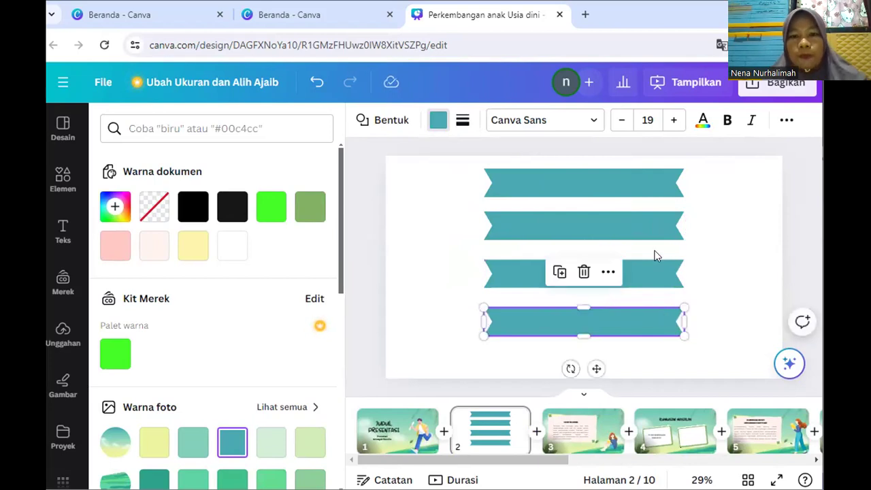
Step: Check the heading on page 3 and label the topmost banner on page 2 LATAR BELAKANG
{"action": "left_click", "coordinate": [629, 185]}
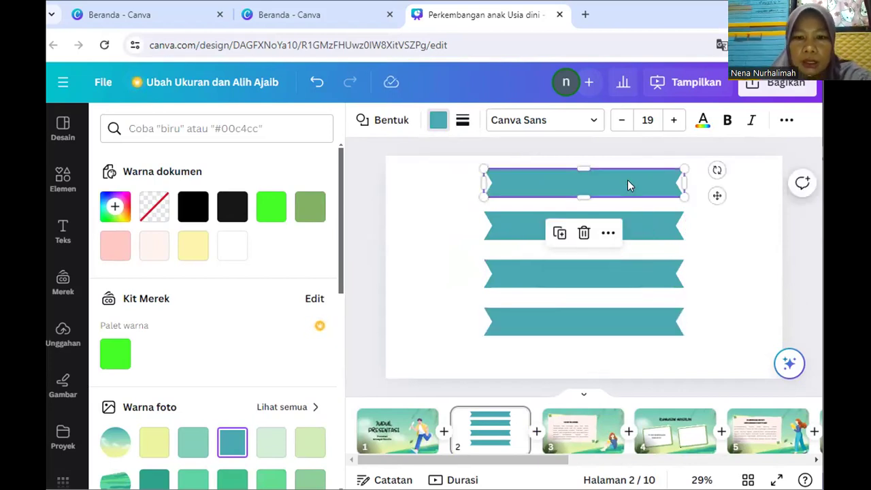
{"action": "left_click", "coordinate": [588, 446]}
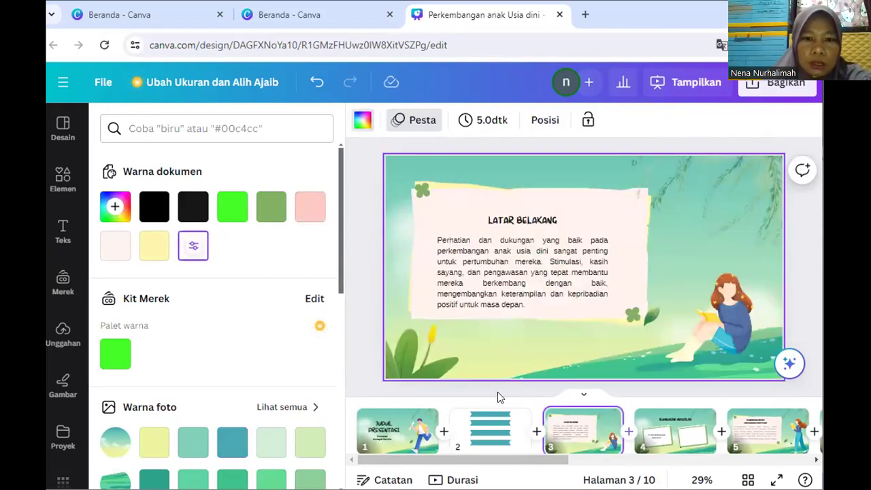
{"action": "left_click", "coordinate": [491, 434]}
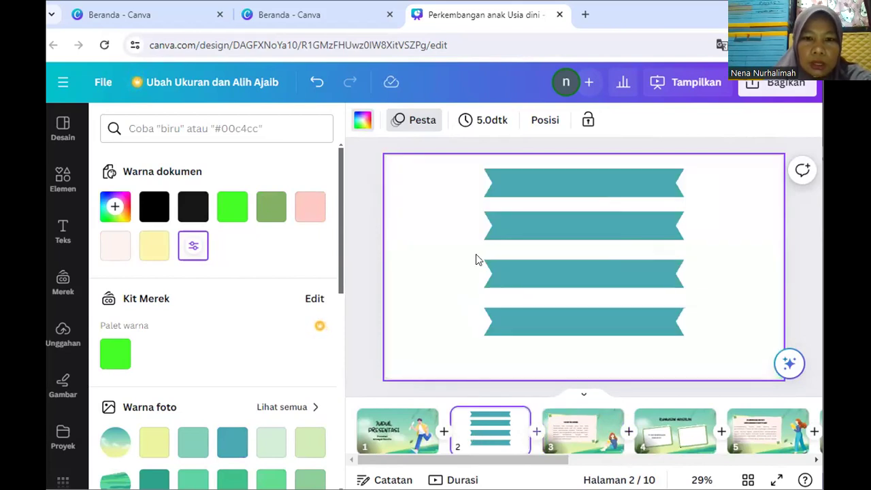
{"action": "left_click", "coordinate": [529, 184]}
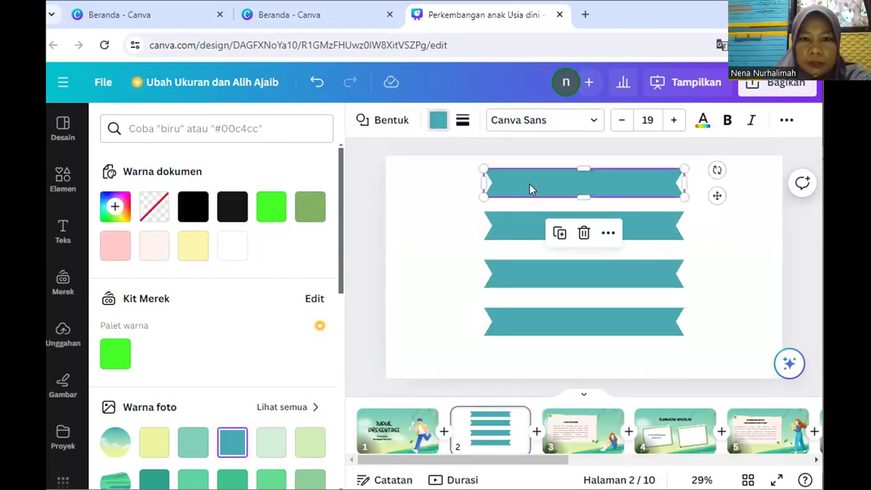
{"action": "left_click", "coordinate": [530, 182]}
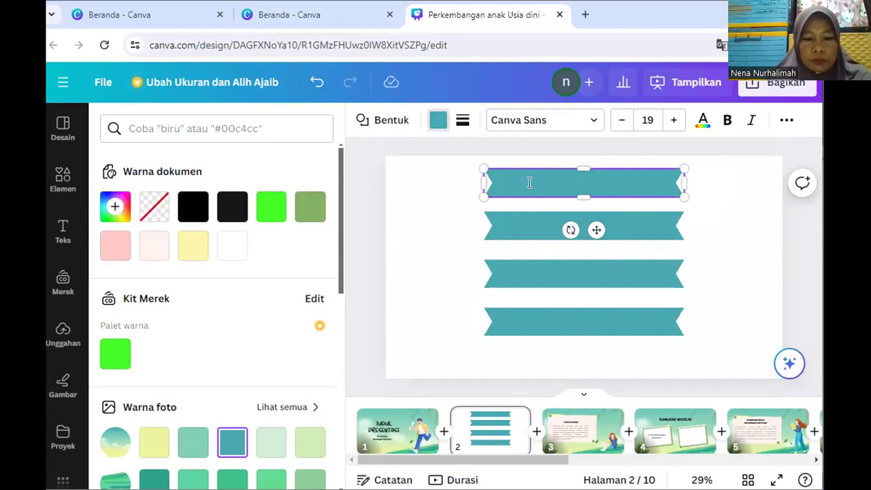
{"action": "type", "text": "LATAR BELAKA"}
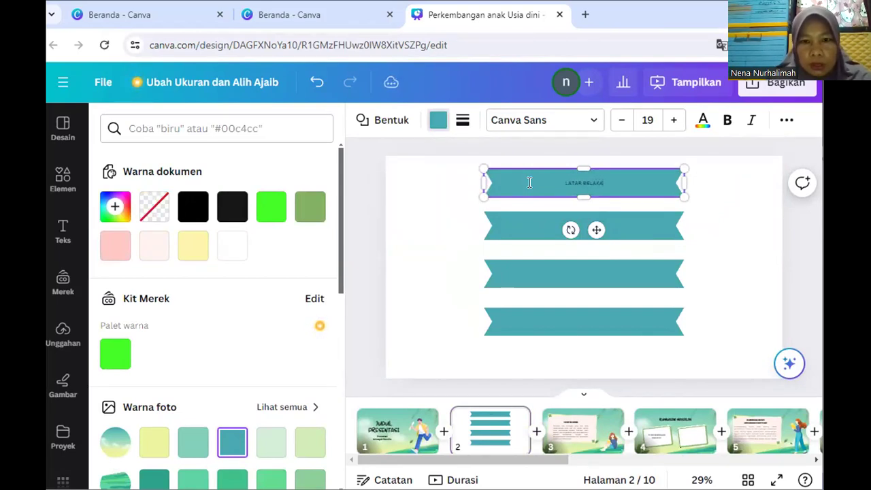
{"action": "type", "text": "NG"}
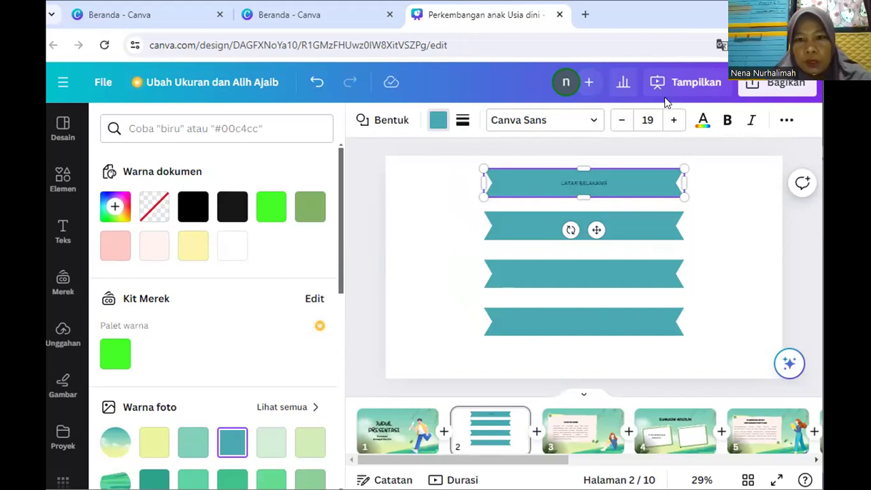
Step: Set the font size of the LATAR BELAKANG label to 41
{"action": "left_click", "coordinate": [676, 120]}
{"action": "left_click", "coordinate": [675, 120]}
{"action": "left_click", "coordinate": [676, 121]}
{"action": "left_click", "coordinate": [676, 121]}
{"action": "left_click", "coordinate": [676, 121]}
{"action": "left_click", "coordinate": [675, 120]}
{"action": "left_click", "coordinate": [676, 120]}
{"action": "left_click", "coordinate": [675, 120]}
{"action": "left_click", "coordinate": [676, 120]}
{"action": "left_click", "coordinate": [675, 120]}
{"action": "left_click", "coordinate": [675, 121]}
{"action": "left_click", "coordinate": [676, 121]}
{"action": "left_click", "coordinate": [676, 121]}
{"action": "left_click", "coordinate": [676, 120]}
{"action": "left_click", "coordinate": [676, 120]}
{"action": "left_click", "coordinate": [676, 120]}
{"action": "left_click", "coordinate": [676, 121]}
{"action": "left_click", "coordinate": [676, 120]}
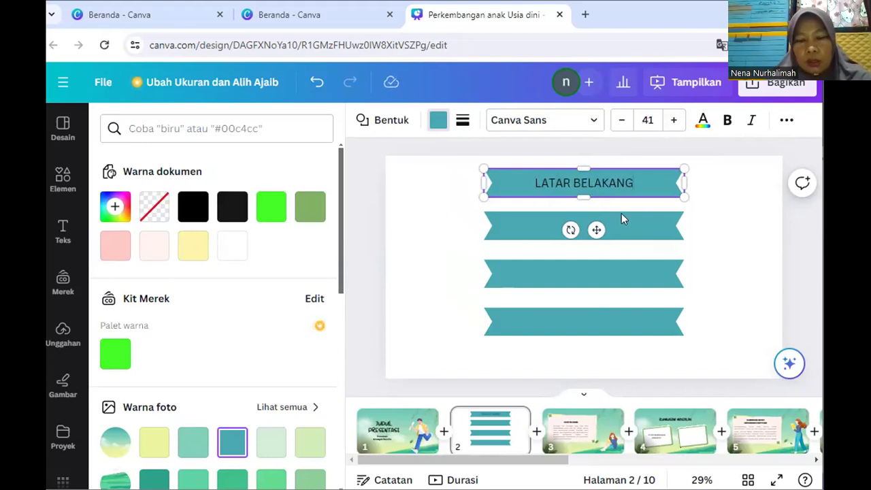
Step: Label the second banner RUMUSAN MASALAH
{"action": "left_click", "coordinate": [621, 219]}
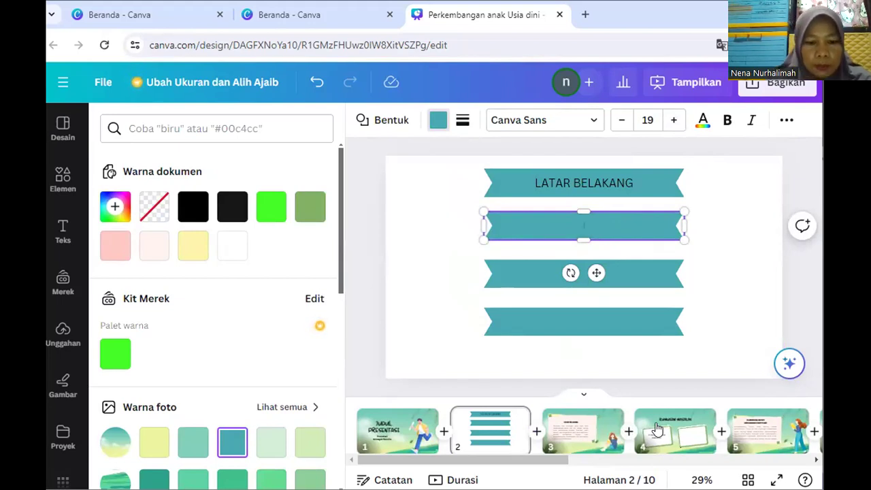
{"action": "type", "text": "UMUSA"}
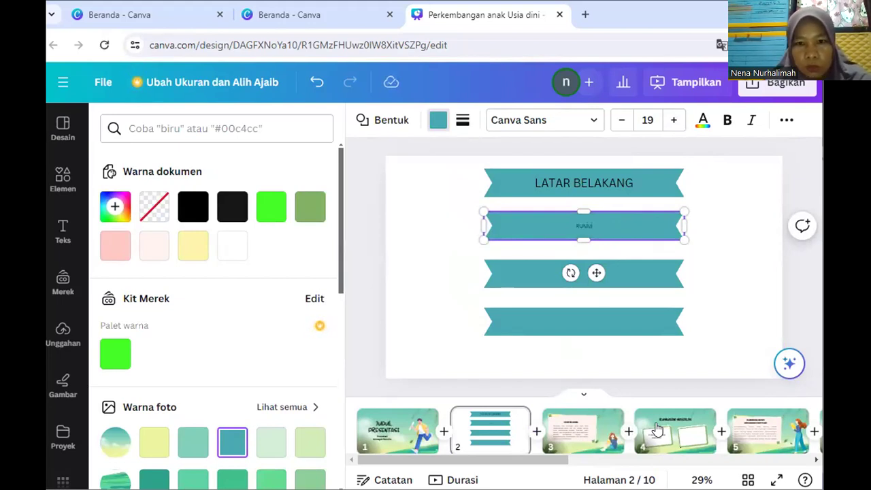
{"action": "type", "text": "N MASALAH"}
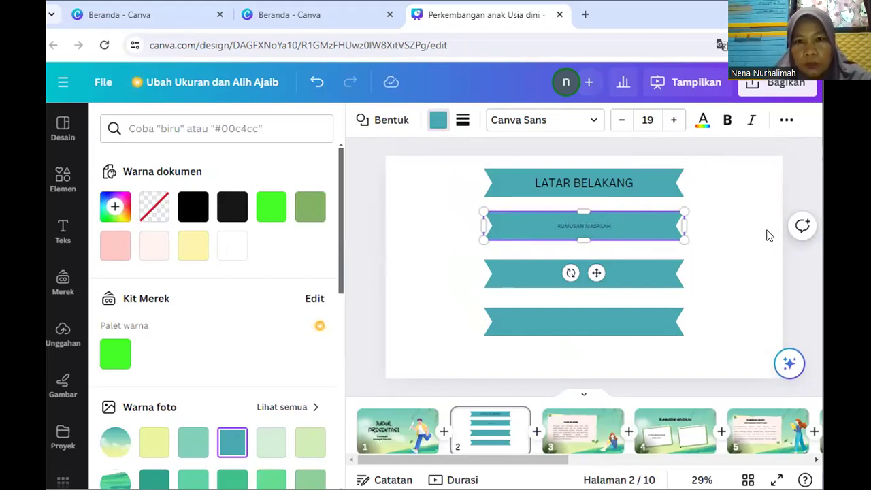
Step: Set the font size of the RUMUSAN MASALAH label to 41
{"action": "left_click", "coordinate": [669, 133]}
{"action": "left_click", "coordinate": [669, 133]}
{"action": "left_click", "coordinate": [669, 133]}
{"action": "left_click", "coordinate": [669, 133]}
{"action": "left_click", "coordinate": [669, 133]}
{"action": "left_click", "coordinate": [669, 133]}
{"action": "left_click", "coordinate": [669, 133]}
{"action": "left_click", "coordinate": [669, 133]}
{"action": "left_click", "coordinate": [669, 133]}
{"action": "left_click", "coordinate": [669, 133]}
{"action": "left_click", "coordinate": [669, 134]}
{"action": "left_click", "coordinate": [669, 133]}
{"action": "left_click", "coordinate": [673, 123]}
{"action": "left_click", "coordinate": [673, 123]}
{"action": "left_click", "coordinate": [673, 122]}
{"action": "left_click", "coordinate": [673, 122]}
{"action": "left_click", "coordinate": [673, 122]}
{"action": "left_click", "coordinate": [673, 122]}
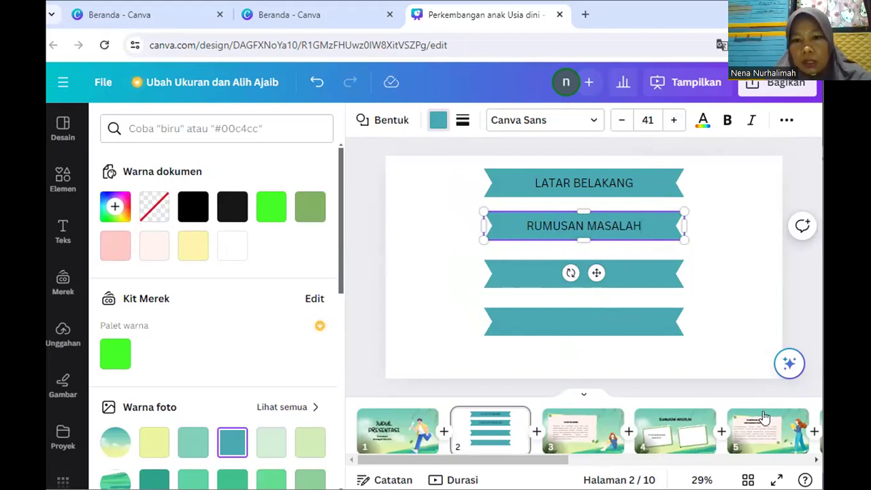
Step: Check the headings on pages 5 and 4 and label the third banner on page 2 PEMBAHASAN 1
{"action": "left_click", "coordinate": [749, 443]}
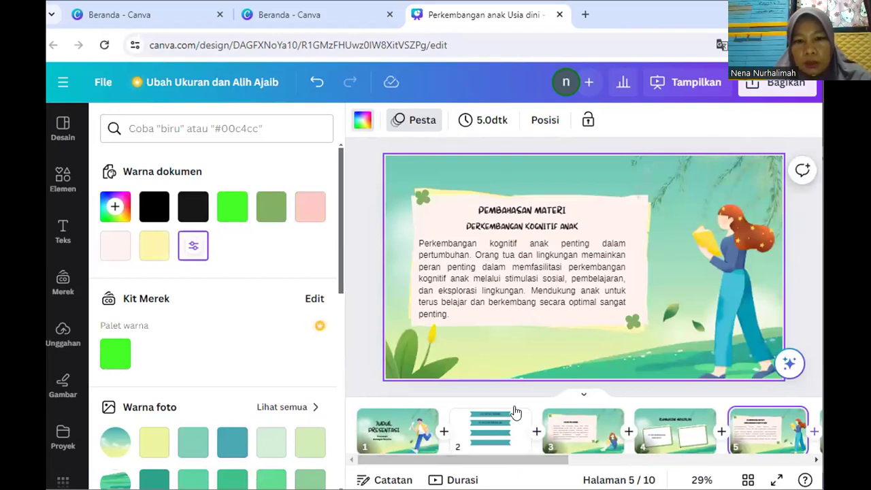
{"action": "left_click", "coordinate": [509, 435]}
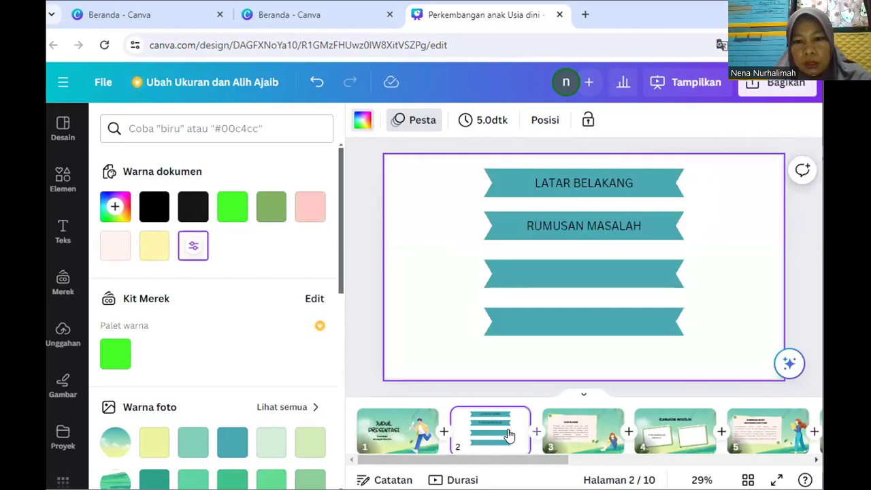
{"action": "left_click", "coordinate": [687, 449]}
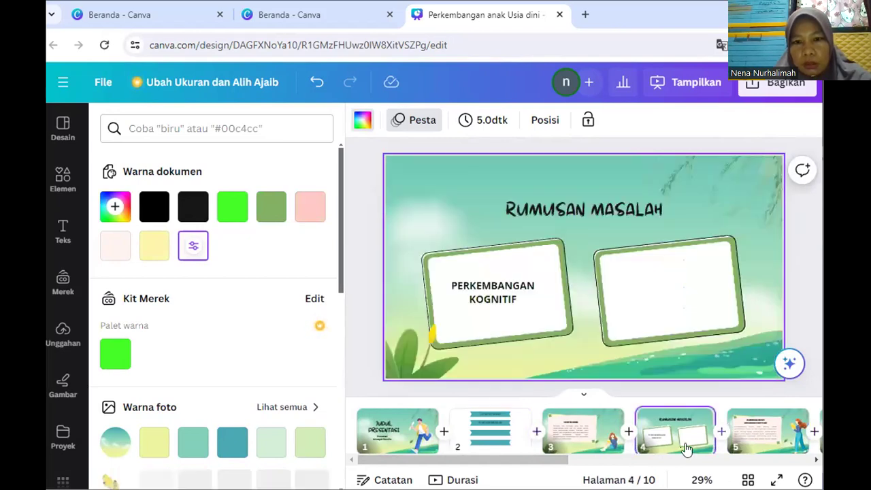
{"action": "left_click", "coordinate": [498, 445]}
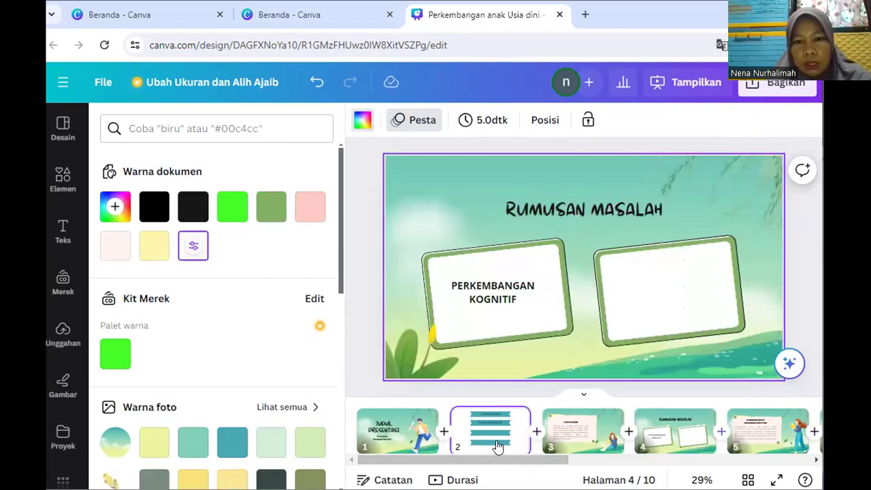
{"action": "left_click", "coordinate": [630, 273]}
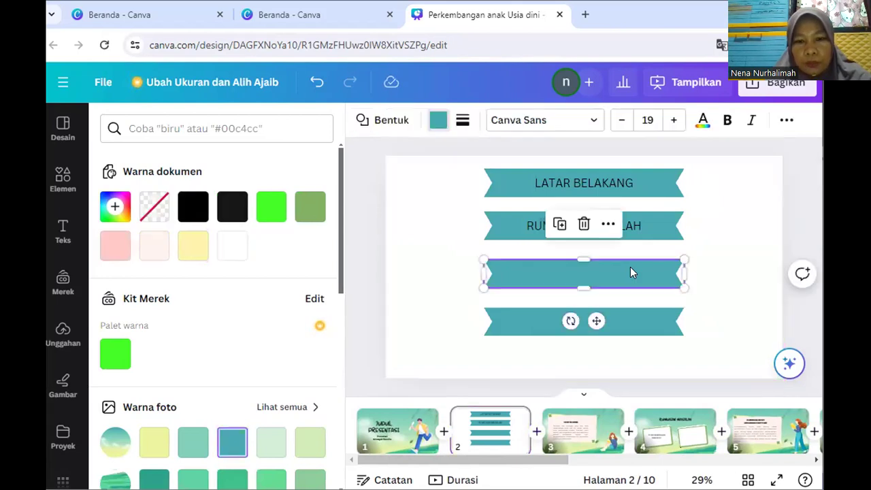
{"action": "left_click", "coordinate": [630, 268]}
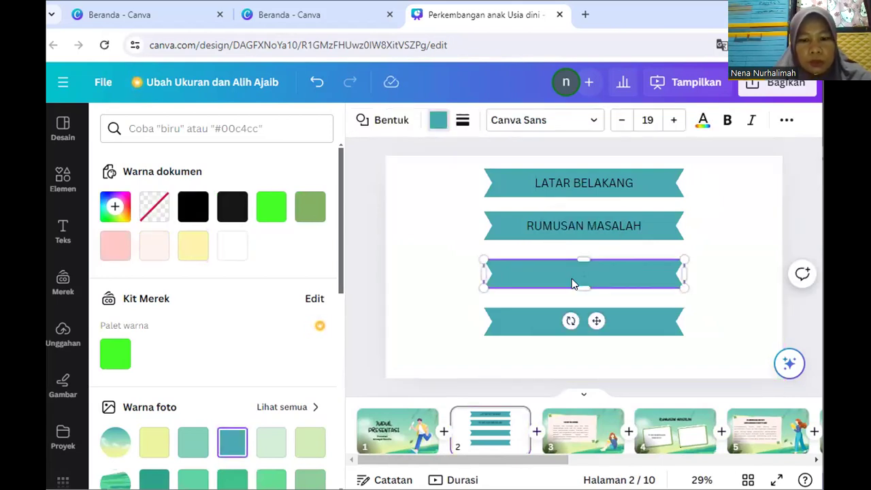
{"action": "type", "text": "PEMBAHASAN"}
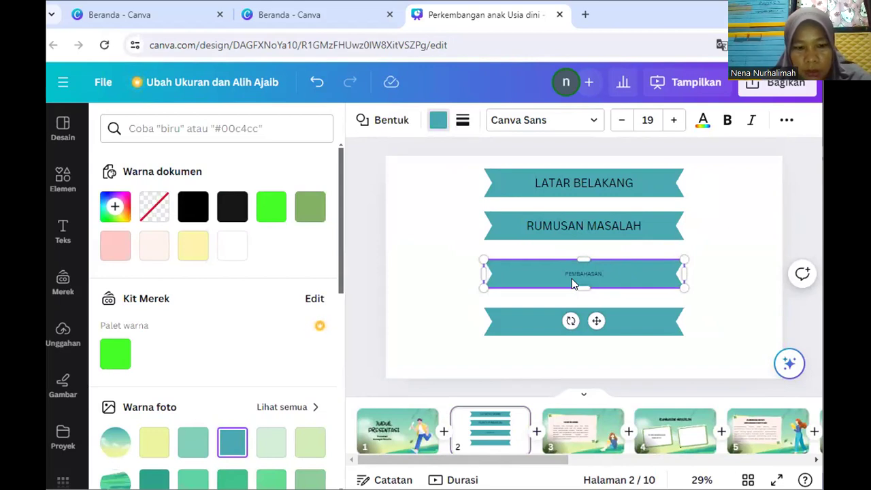
{"action": "type", "text": " ("}
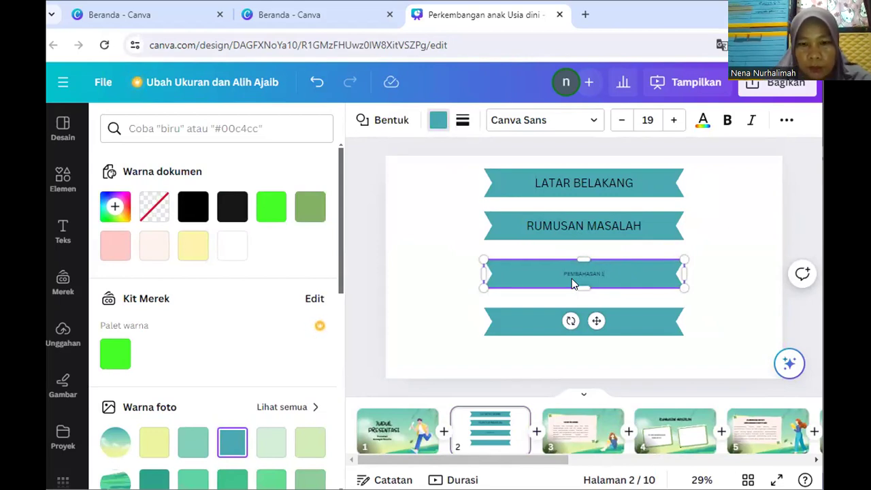
Step: Set the font size of the PEMBAHASAN 1 label to 40
{"action": "left_click", "coordinate": [674, 119]}
{"action": "left_click", "coordinate": [674, 120]}
{"action": "left_click", "coordinate": [674, 119]}
{"action": "left_click", "coordinate": [673, 120]}
{"action": "double_click", "coordinate": [674, 119]}
{"action": "double_click", "coordinate": [674, 120]}
{"action": "double_click", "coordinate": [673, 120]}
{"action": "left_click", "coordinate": [674, 119]}
{"action": "double_click", "coordinate": [674, 120]}
{"action": "left_click", "coordinate": [673, 120]}
{"action": "double_click", "coordinate": [674, 119]}
{"action": "double_click", "coordinate": [673, 120]}
{"action": "double_click", "coordinate": [673, 119]}
{"action": "left_click", "coordinate": [673, 120]}
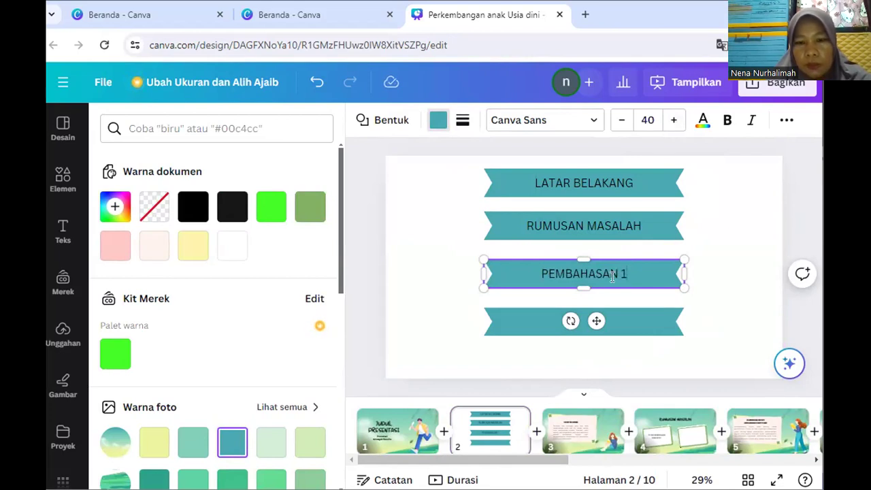
Step: Label the fourth banner PEMBAHASAN 2
{"action": "left_click", "coordinate": [630, 325]}
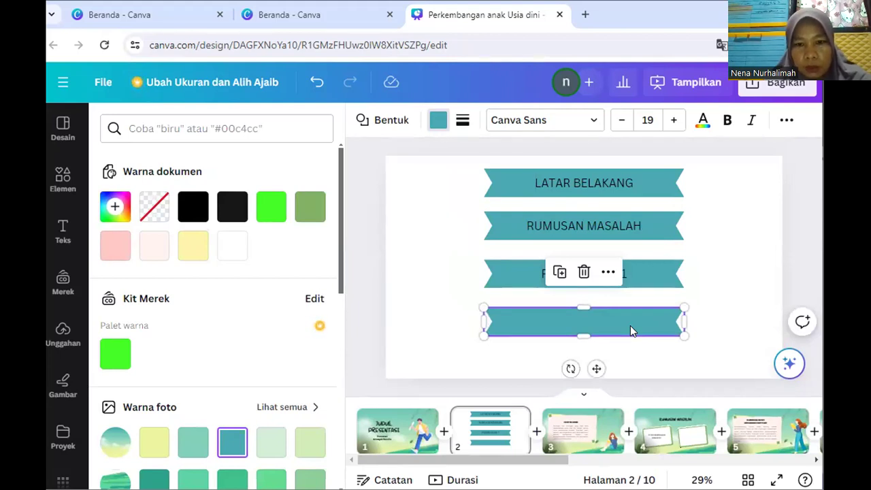
{"action": "left_click", "coordinate": [627, 324]}
{"action": "type", "text": "PEMBAHS"}
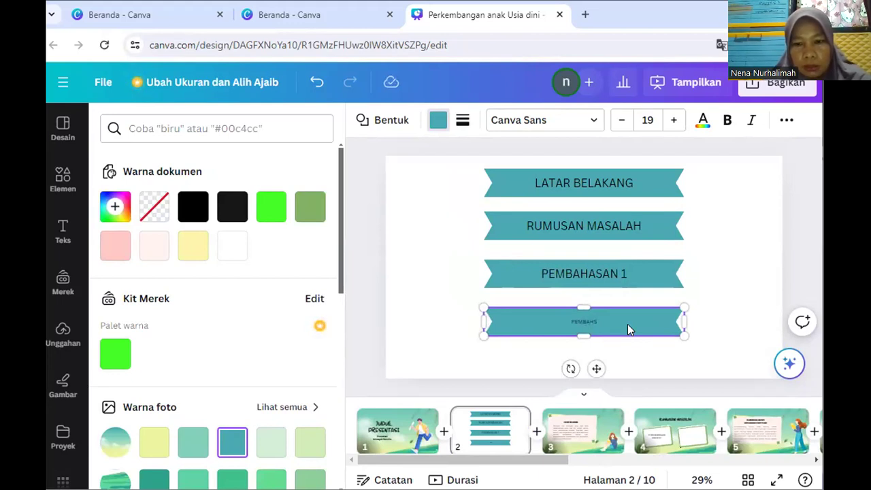
{"action": "key", "text": "BackSpace"}
{"action": "type", "text": "ASAN 2"}
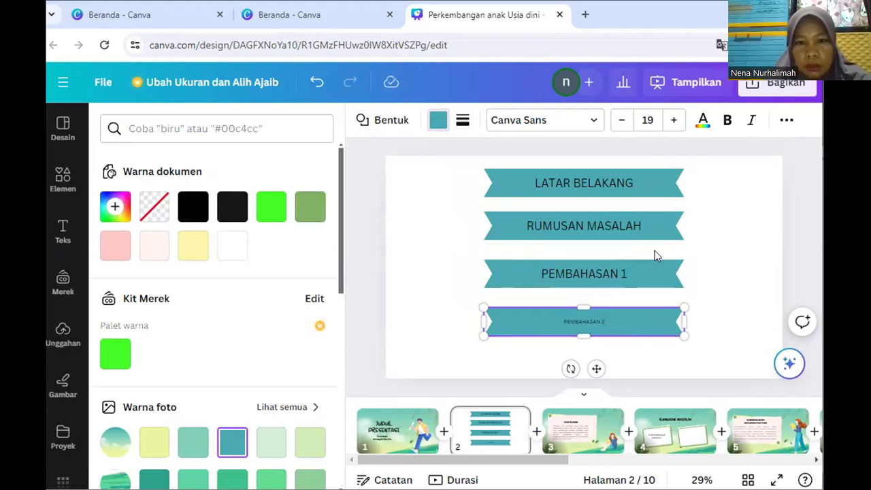
Step: Set the font size of the PEMBAHASAN 2 label to 40
{"action": "left_click", "coordinate": [671, 121]}
{"action": "left_click", "coordinate": [671, 120]}
{"action": "left_click", "coordinate": [671, 120]}
{"action": "left_click", "coordinate": [672, 120]}
{"action": "left_click", "coordinate": [671, 120]}
{"action": "left_click", "coordinate": [672, 121]}
{"action": "left_click", "coordinate": [671, 120]}
{"action": "left_click", "coordinate": [672, 120]}
{"action": "double_click", "coordinate": [672, 120]}
{"action": "double_click", "coordinate": [672, 121]}
{"action": "double_click", "coordinate": [671, 120]}
{"action": "left_click", "coordinate": [672, 120]}
{"action": "double_click", "coordinate": [672, 120]}
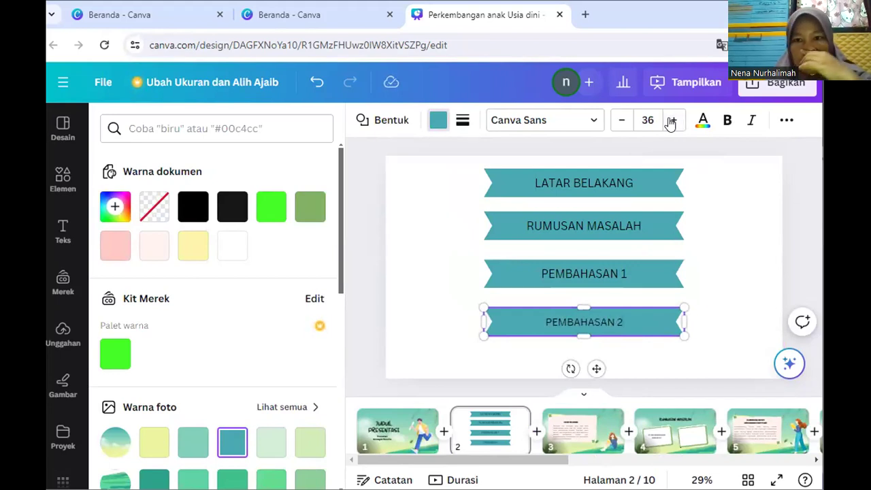
{"action": "double_click", "coordinate": [671, 120]}
{"action": "left_click", "coordinate": [672, 121]}
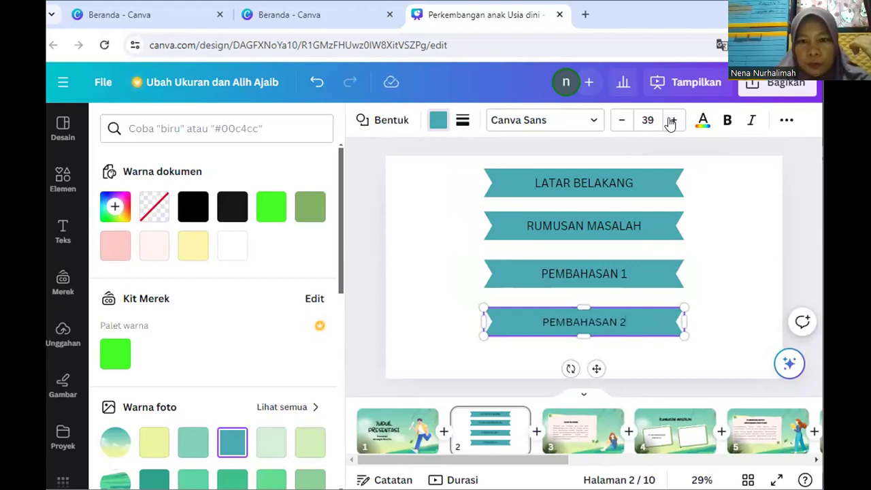
{"action": "left_click", "coordinate": [671, 121]}
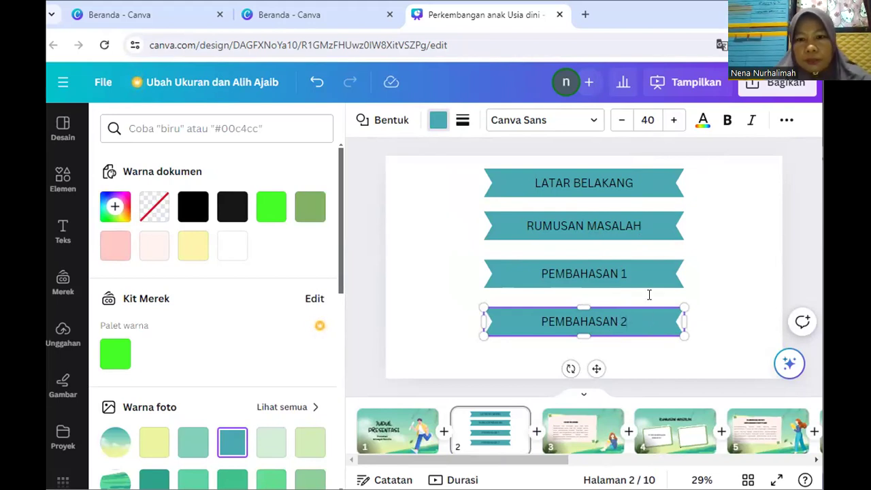
Step: Make the PEMBAHASAN 2 and PEMBAHASAN 1 banner labels on page 2 bold
{"action": "left_click", "coordinate": [728, 120]}
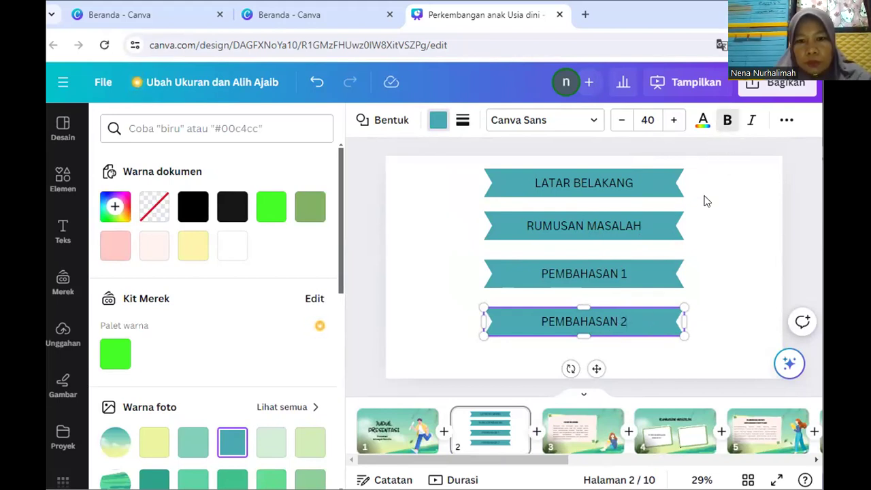
{"action": "left_click", "coordinate": [518, 352]}
{"action": "left_click", "coordinate": [515, 352]}
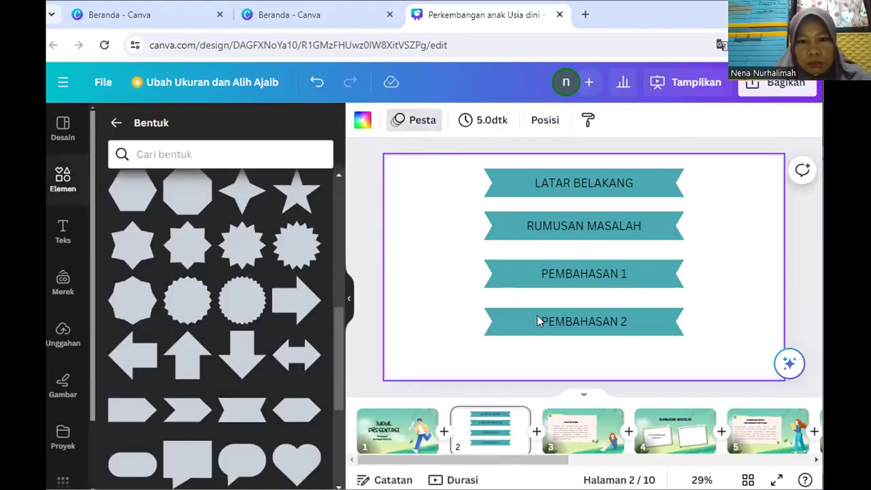
{"action": "left_click", "coordinate": [537, 317]}
{"action": "left_click", "coordinate": [725, 121]}
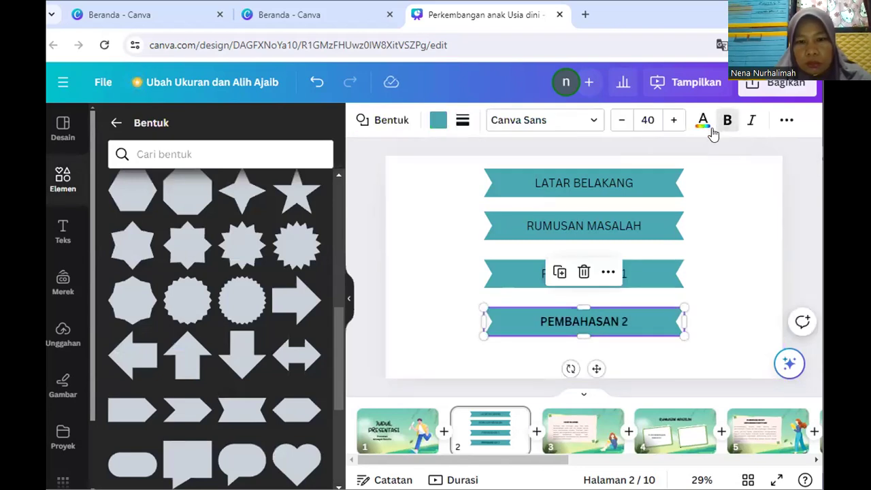
{"action": "left_click", "coordinate": [648, 267]}
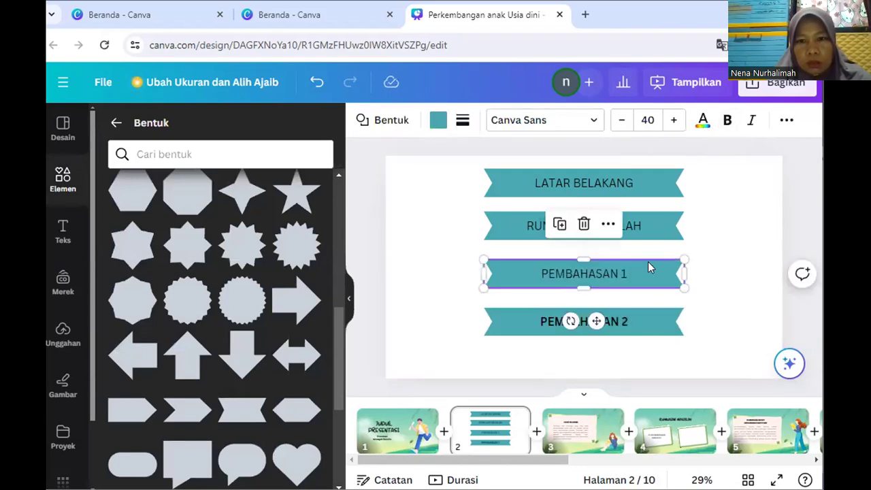
{"action": "left_click", "coordinate": [726, 121]}
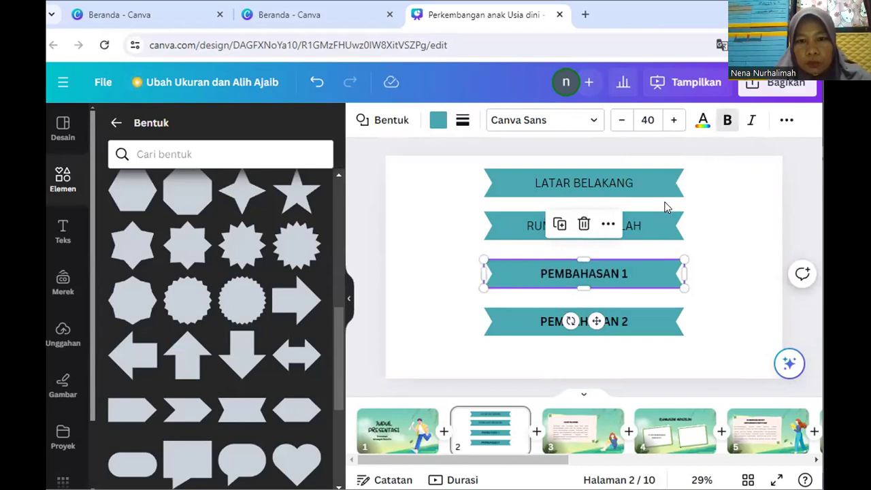
Step: Make the RUMUSAN MASALAH and LATAR BELAKANG banner labels bold
{"action": "left_click", "coordinate": [634, 232]}
{"action": "left_click", "coordinate": [727, 120]}
{"action": "left_click", "coordinate": [647, 180]}
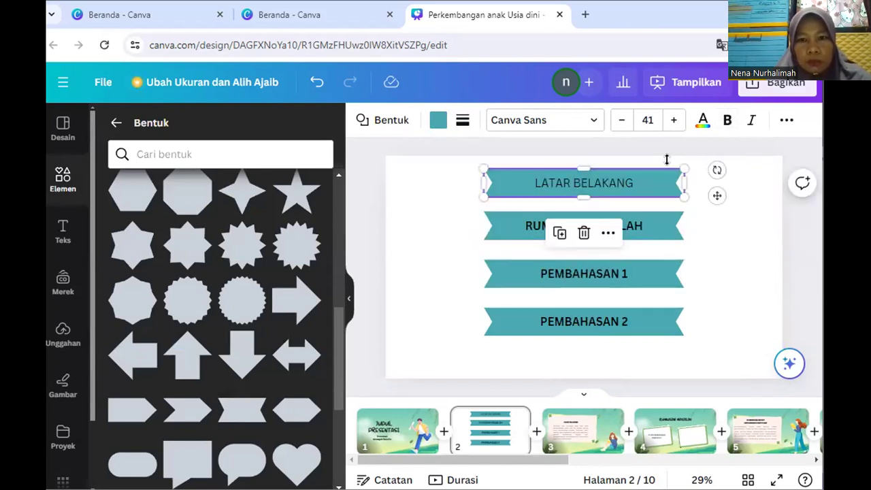
{"action": "left_click", "coordinate": [726, 121]}
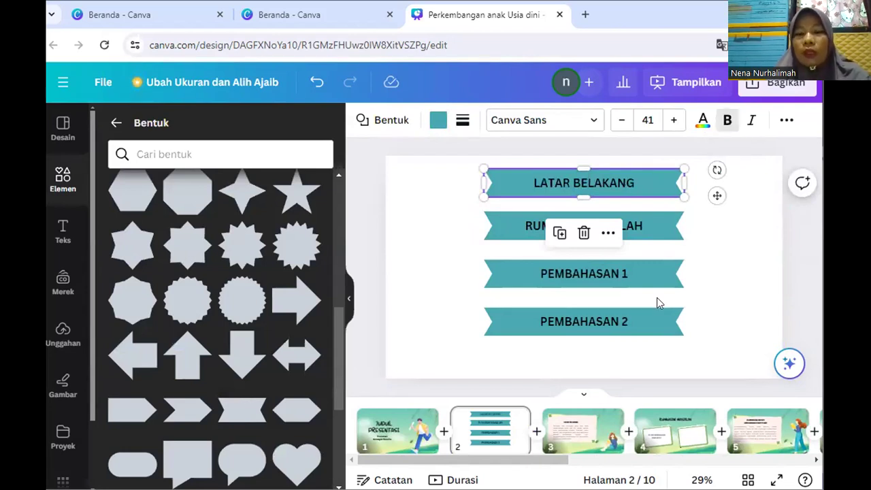
Step: Rename page 3 as LATAR BELAKANG
{"action": "left_click", "coordinate": [576, 433]}
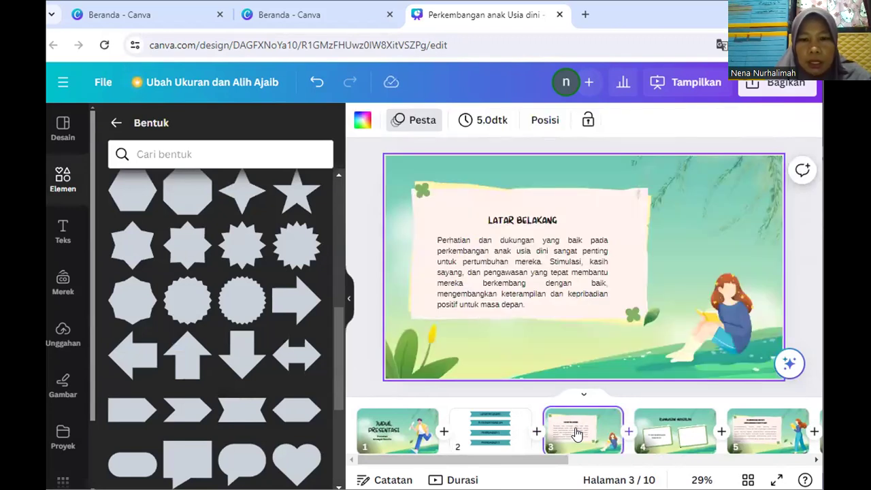
{"action": "right_click", "coordinate": [575, 433]}
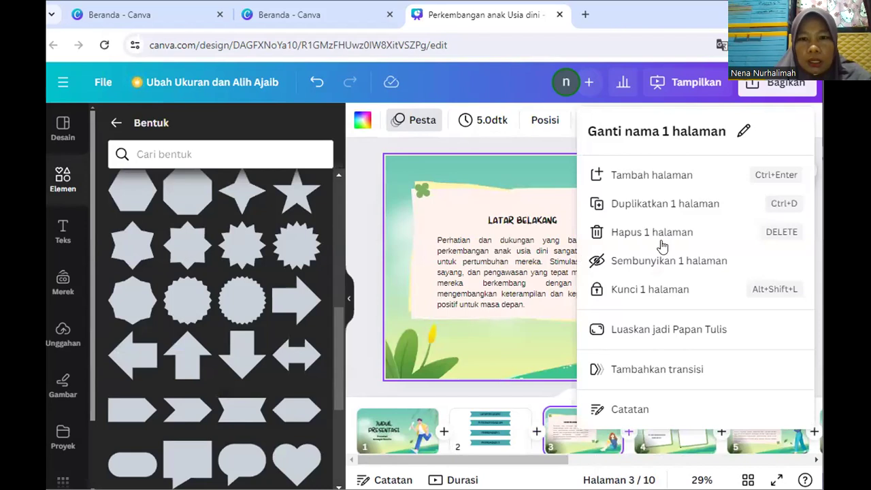
{"action": "left_click", "coordinate": [739, 134]}
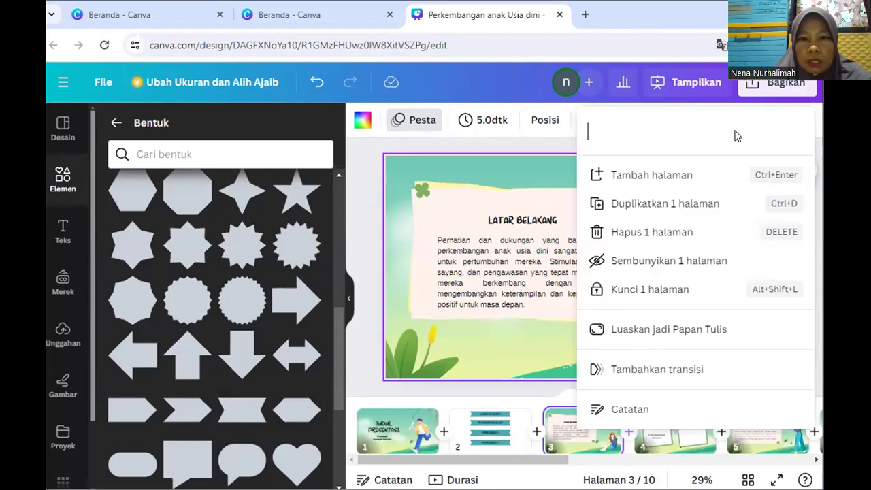
{"action": "type", "text": "LAT"}
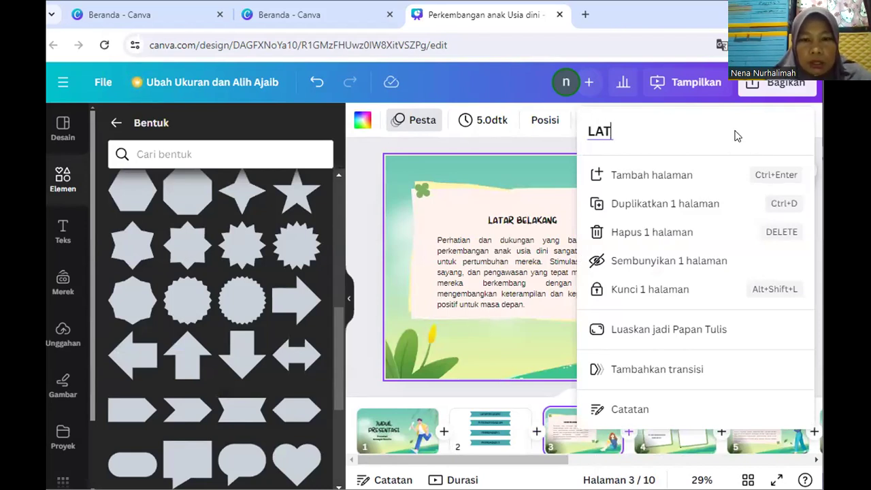
{"action": "type", "text": "AR B"}
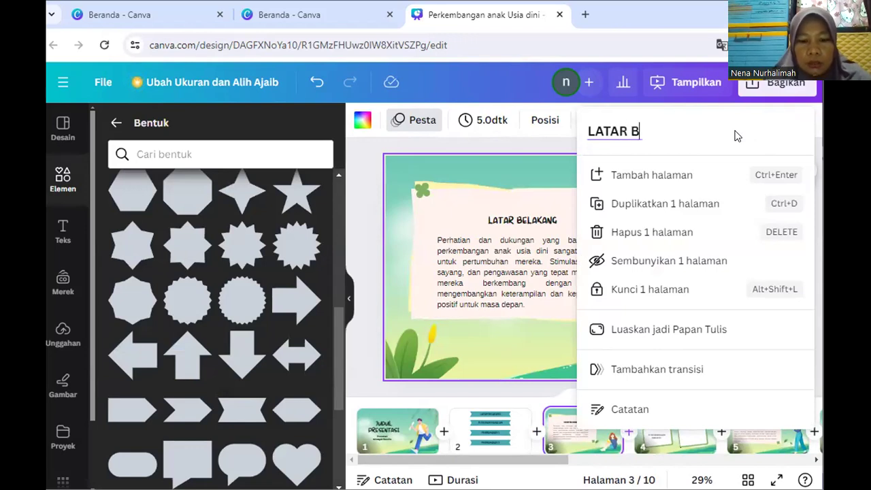
{"action": "type", "text": "ELAKANG"}
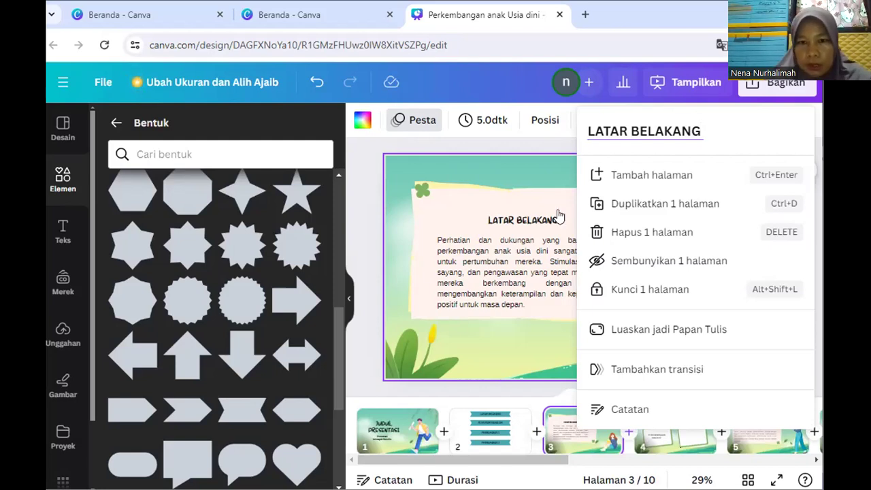
{"action": "left_click", "coordinate": [445, 331]}
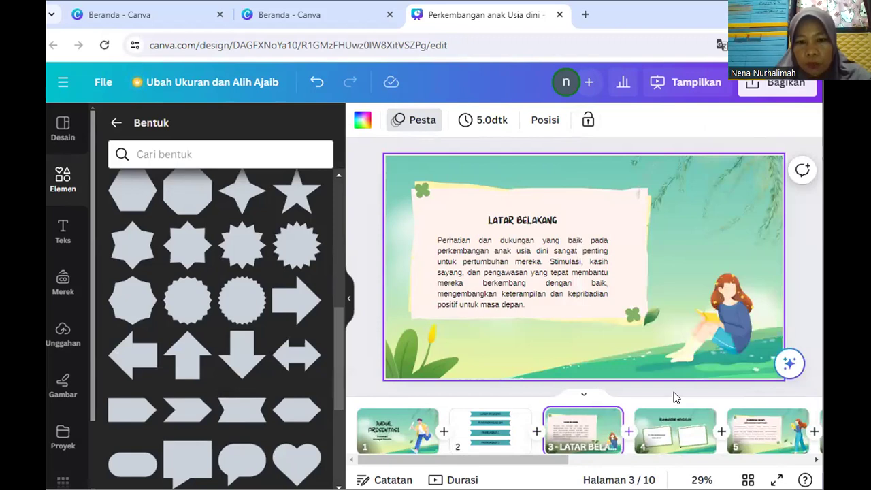
{"action": "left_click", "coordinate": [539, 224]}
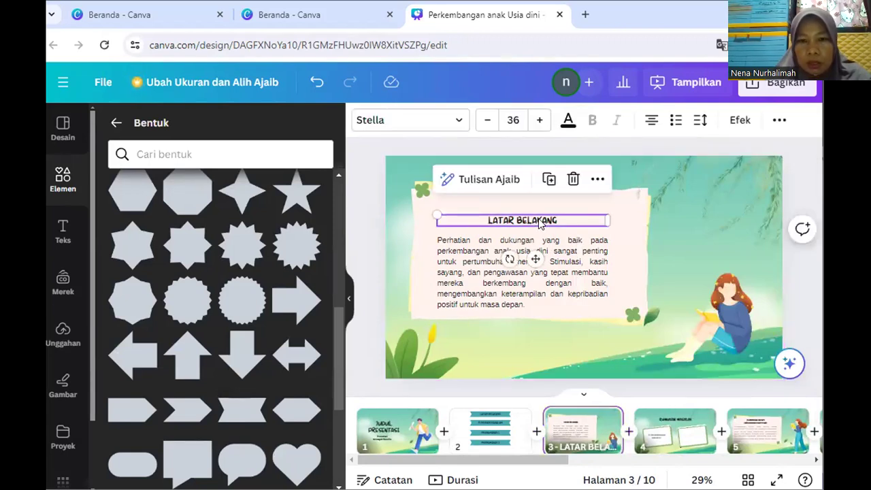
{"action": "right_click", "coordinate": [540, 224]}
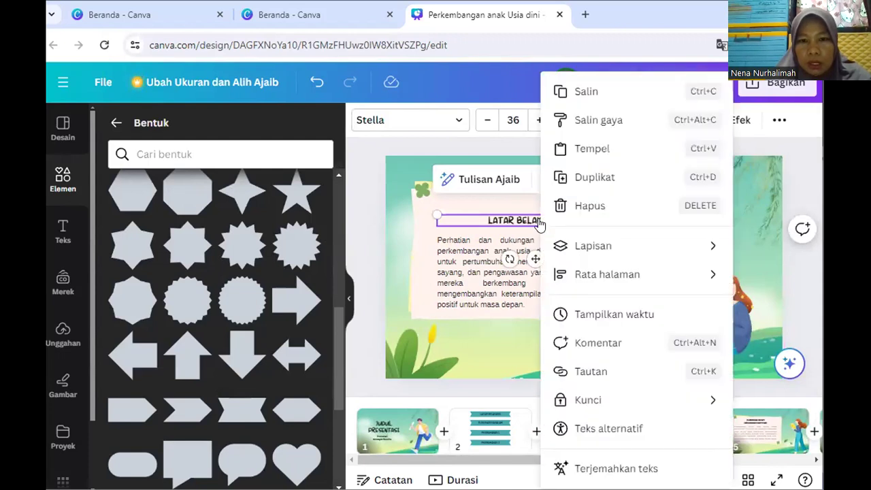
{"action": "left_click", "coordinate": [594, 373]}
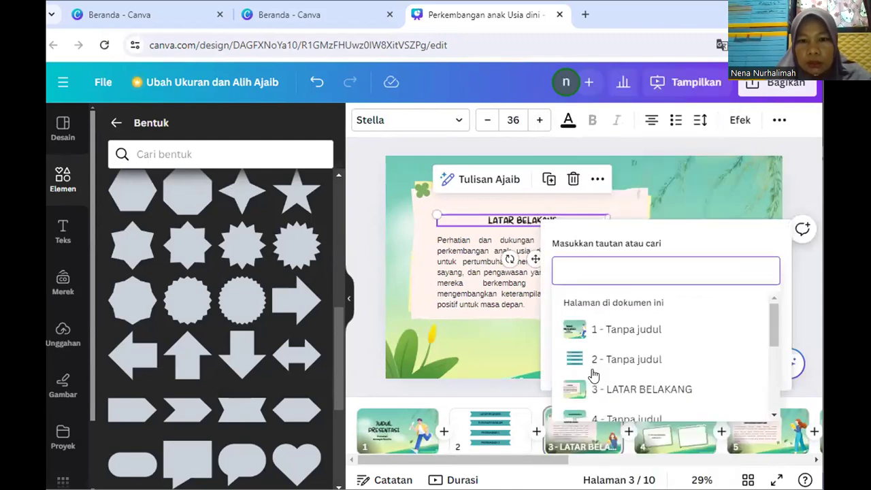
{"action": "left_click", "coordinate": [783, 419]}
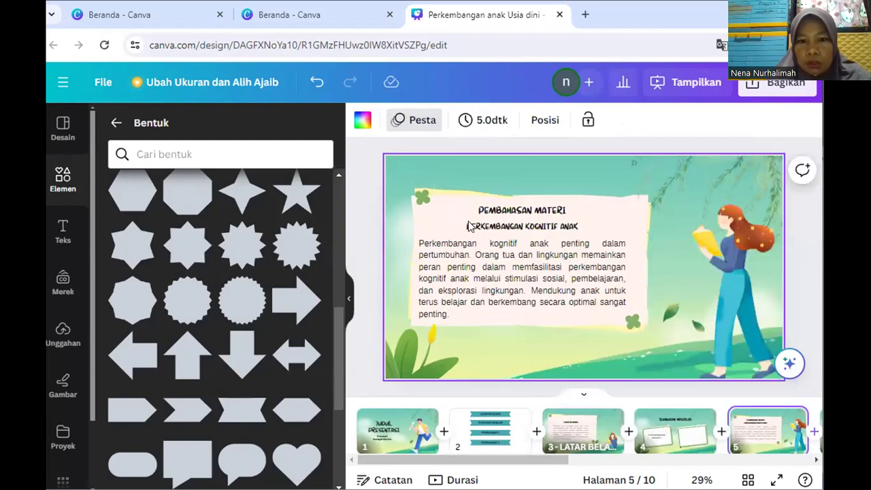
{"action": "left_click", "coordinate": [575, 444]}
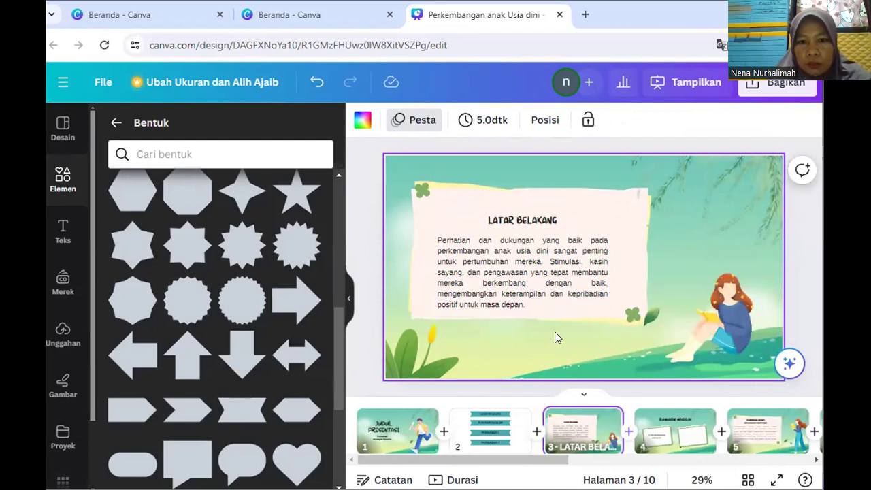
Step: Link the LATAR BELAKANG heading on page 3 to the document page "3 - LATAR BELAKANG"
{"action": "left_click", "coordinate": [536, 222]}
{"action": "right_click", "coordinate": [536, 222]}
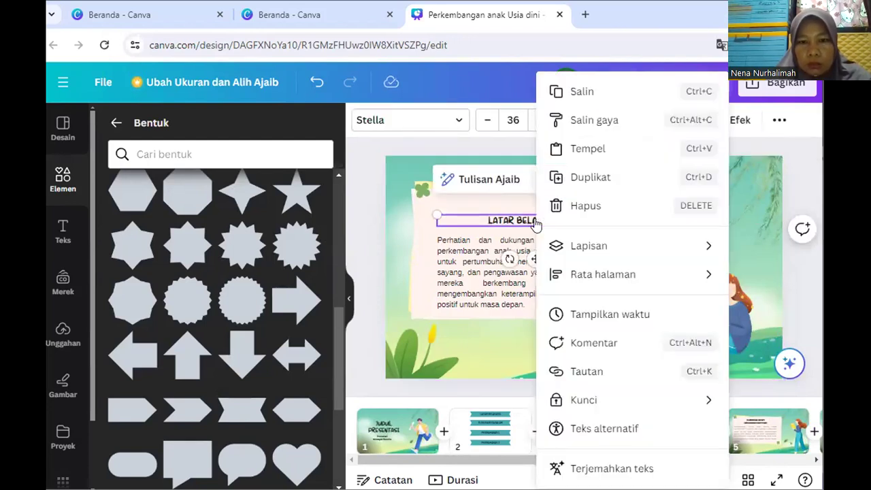
{"action": "left_click", "coordinate": [579, 373]}
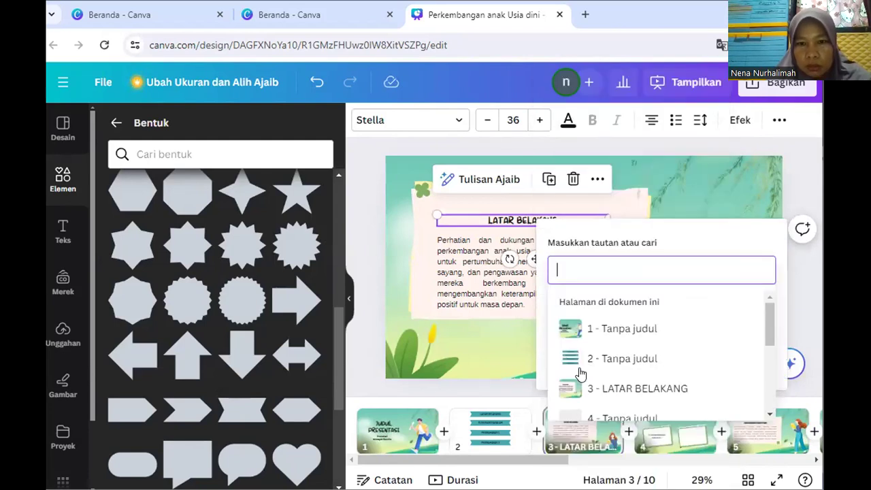
{"action": "left_click", "coordinate": [770, 415]}
{"action": "left_click", "coordinate": [769, 417]}
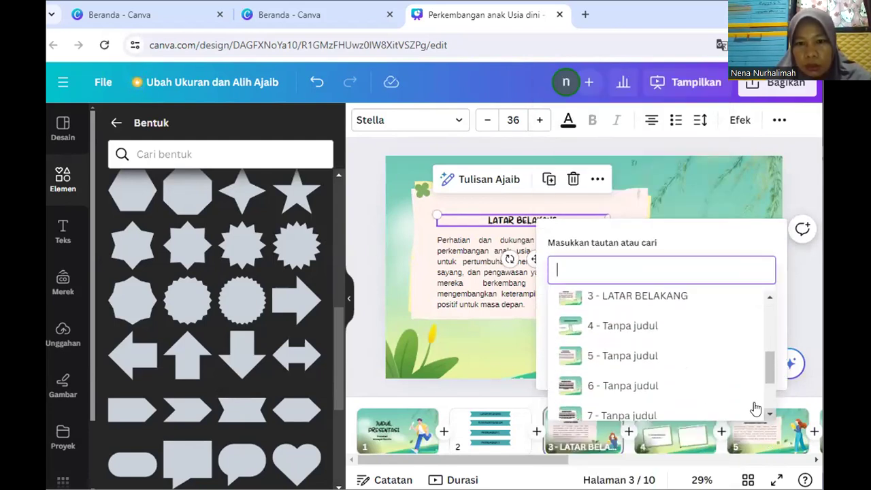
{"action": "left_click", "coordinate": [686, 298]}
{"action": "left_click", "coordinate": [730, 331]}
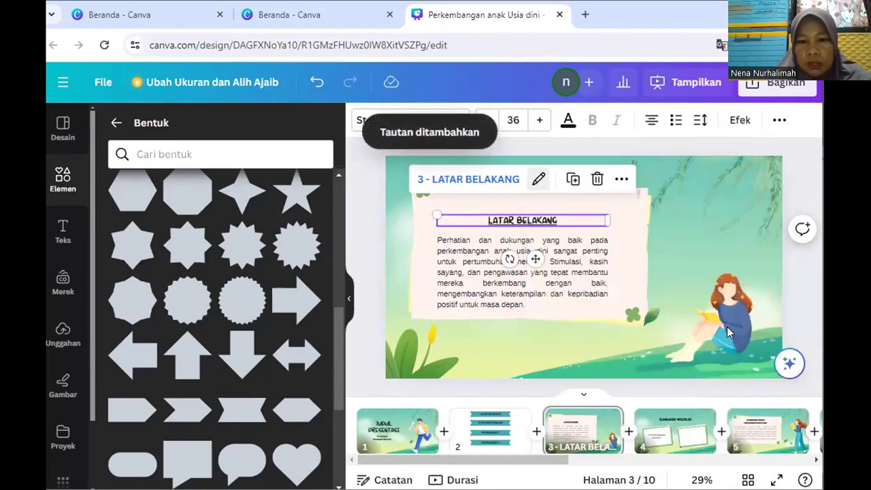
{"action": "left_click", "coordinate": [679, 446]}
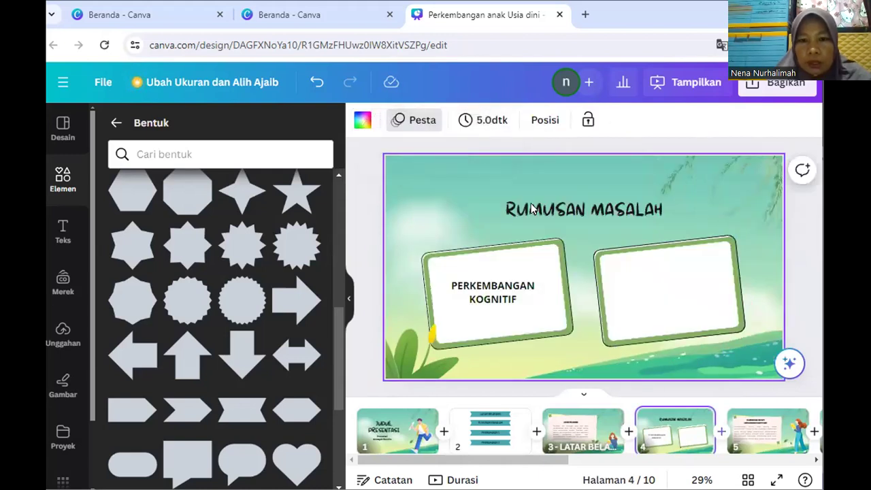
{"action": "right_click", "coordinate": [530, 203]}
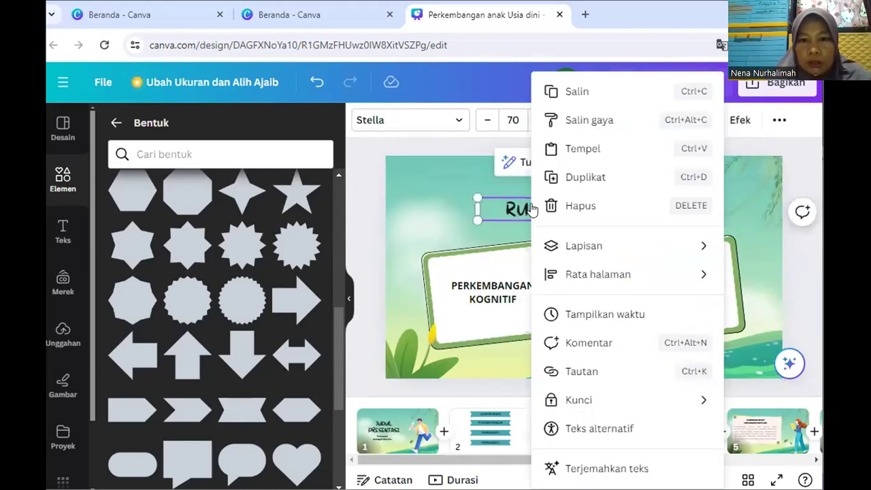
{"action": "left_click", "coordinate": [770, 279]}
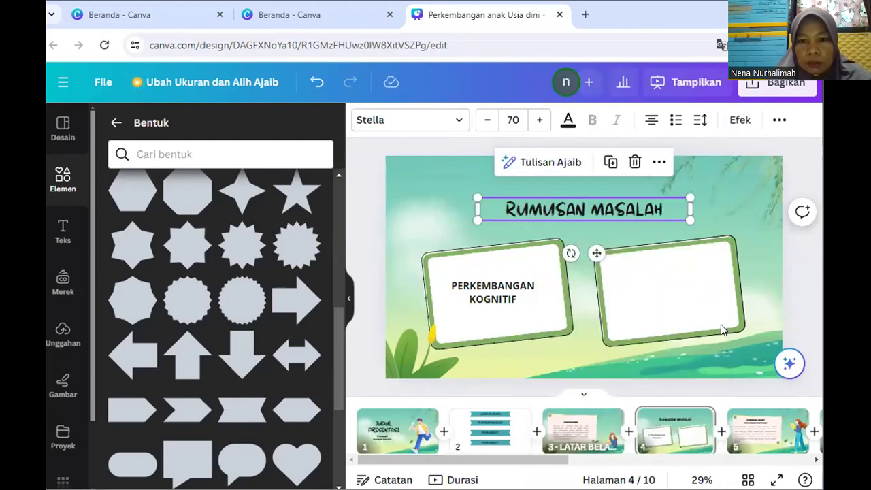
Step: Rename page 4 as RUMUSAN MASALAH
{"action": "left_click", "coordinate": [655, 438]}
{"action": "right_click", "coordinate": [654, 438]}
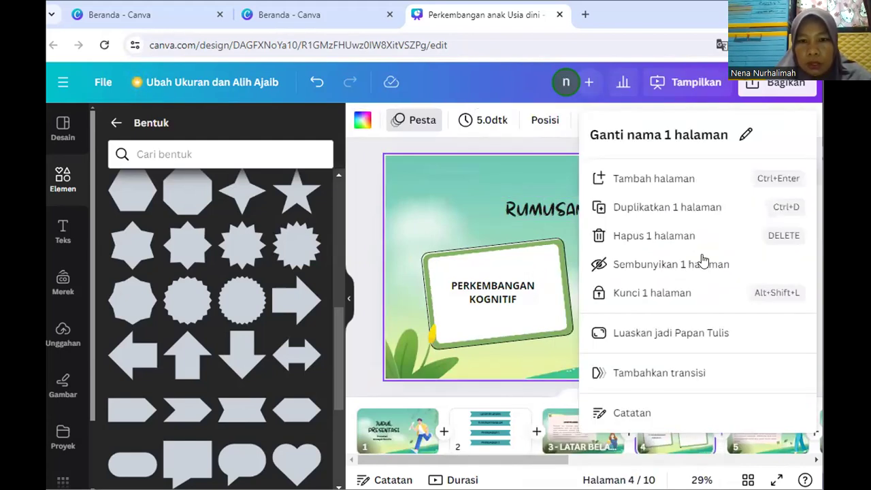
{"action": "left_click", "coordinate": [735, 138]}
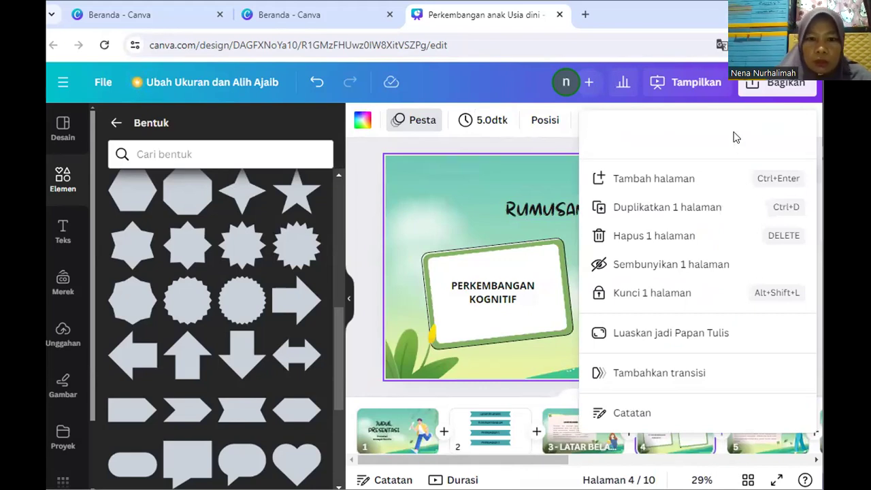
{"action": "type", "text": "RUMUS"}
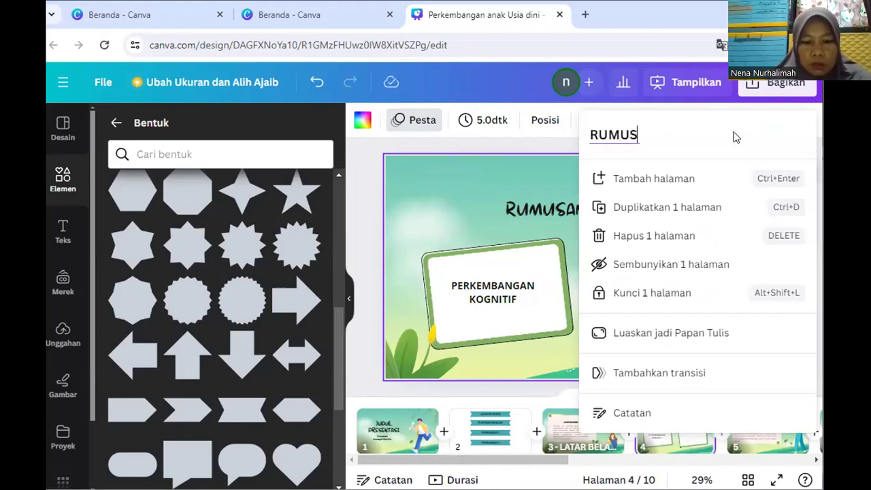
{"action": "type", "text": "AN MASALAH"}
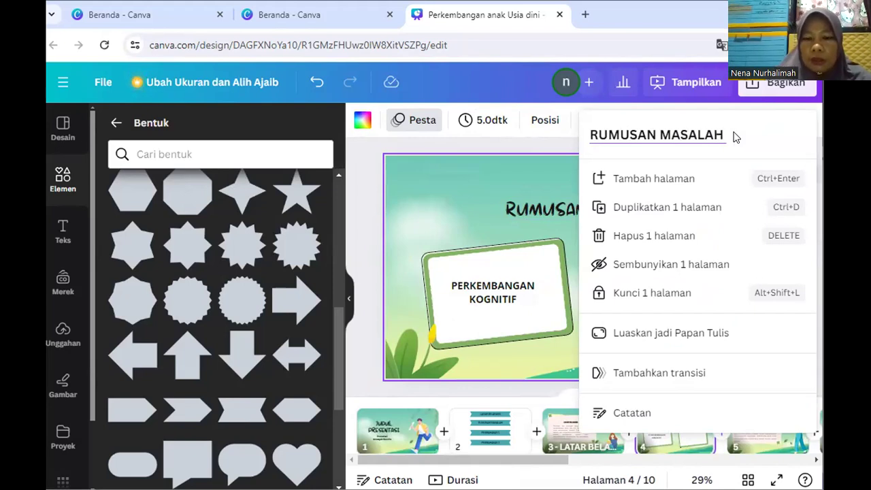
{"action": "left_click", "coordinate": [495, 197]}
Step: Link the RUMUSAN MASALAH heading on page 4 to the document page "4 - RUMUSAN MASALAH"
{"action": "left_click", "coordinate": [552, 207]}
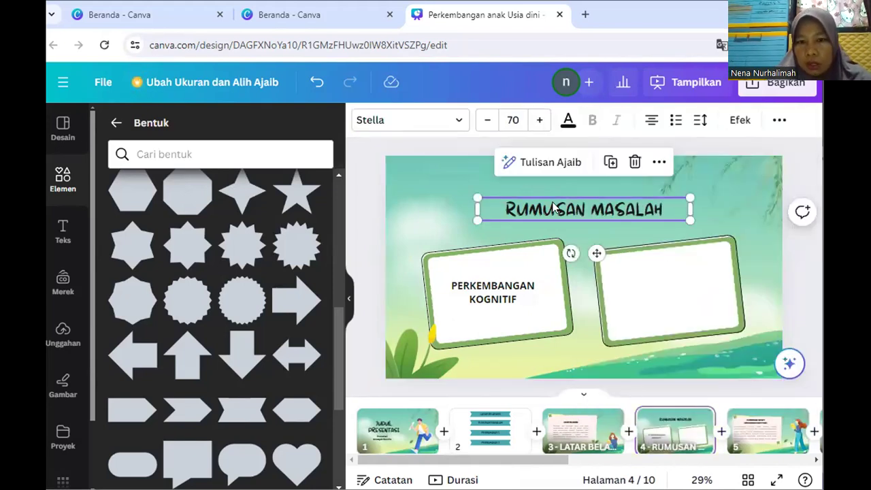
{"action": "right_click", "coordinate": [552, 208]}
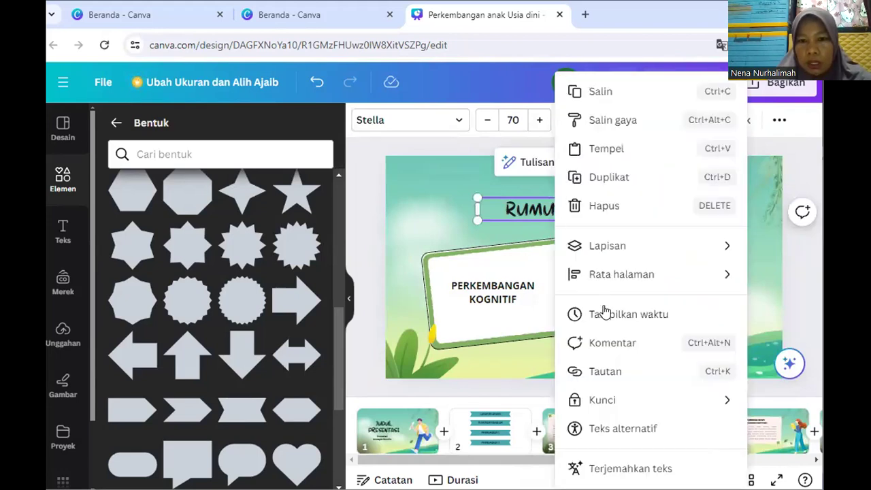
{"action": "left_click", "coordinate": [604, 372]}
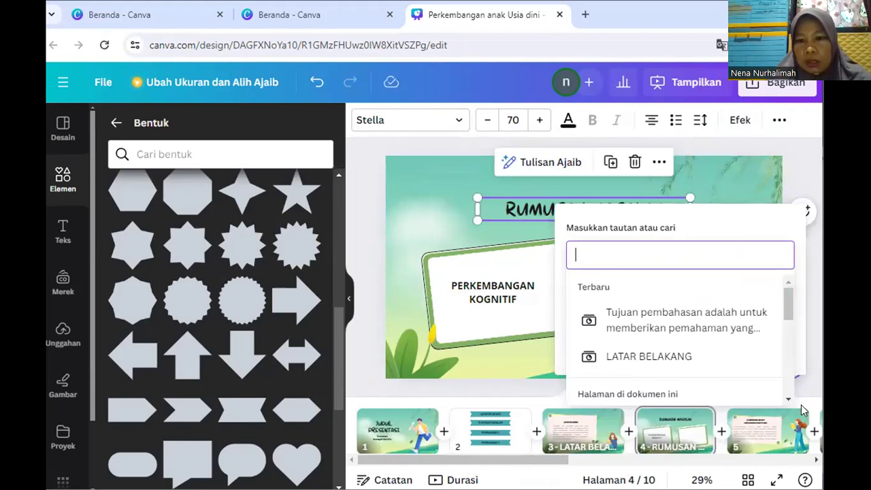
{"action": "scroll", "coordinate": [789, 402], "scroll_direction": "down", "scroll_amount": 5}
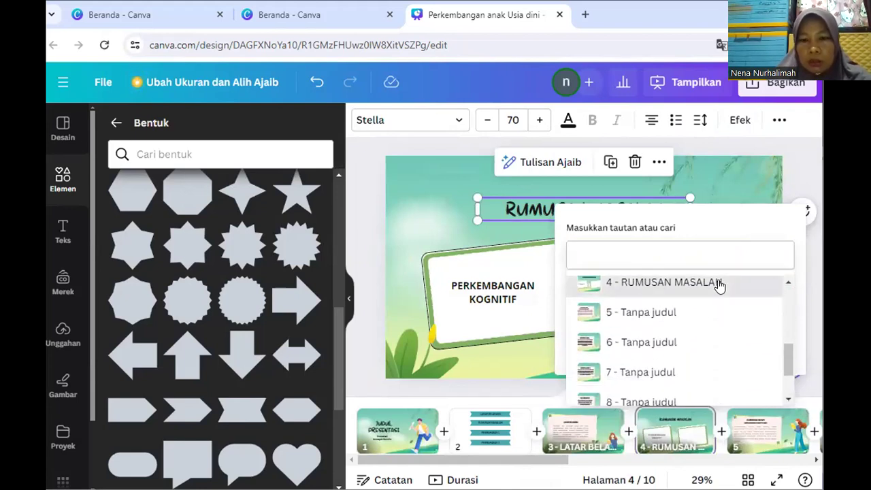
{"action": "left_click", "coordinate": [719, 284]}
{"action": "left_click", "coordinate": [783, 315]}
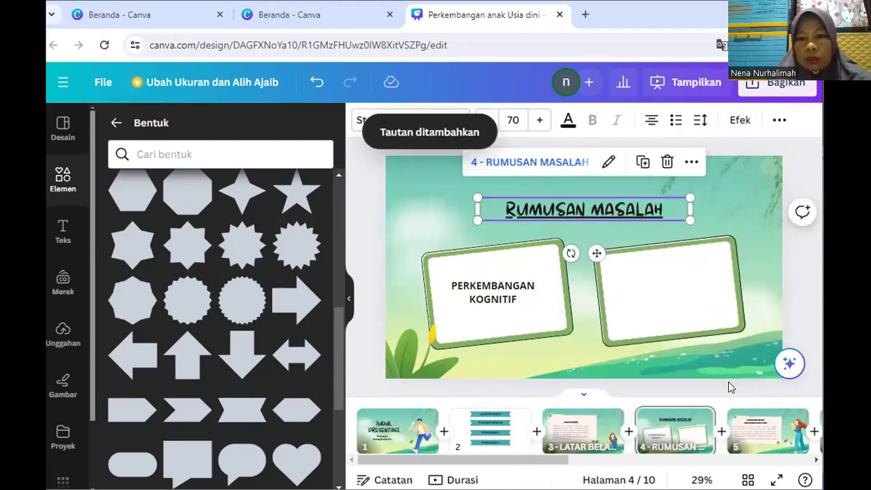
Step: Rename page 5 as PEMBAHASAN MATERI 1
{"action": "left_click", "coordinate": [748, 449]}
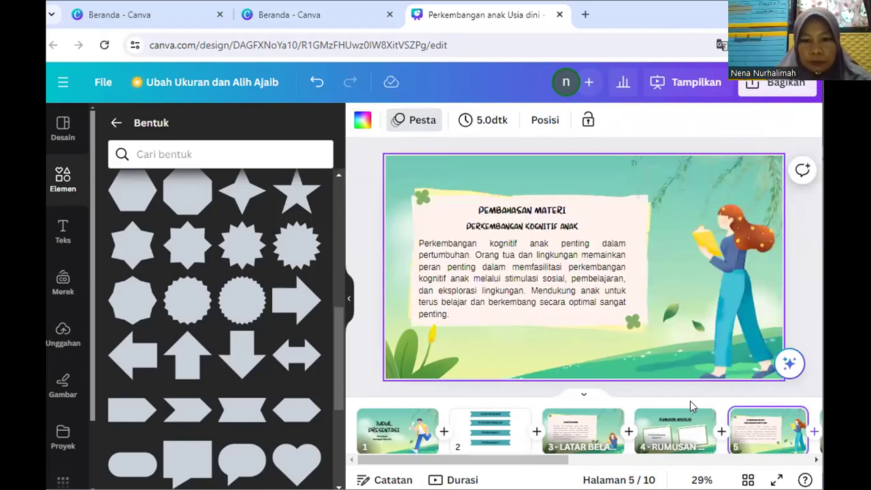
{"action": "right_click", "coordinate": [750, 436]}
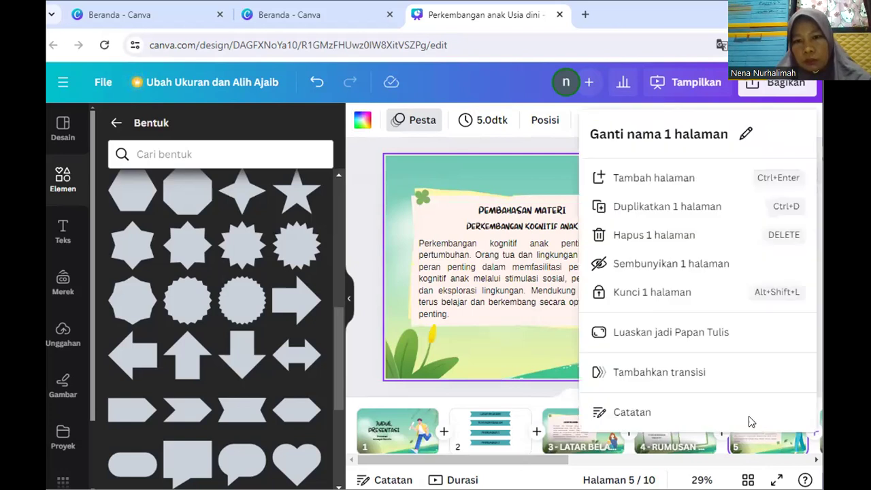
{"action": "left_click", "coordinate": [726, 136]}
{"action": "type", "text": "P"}
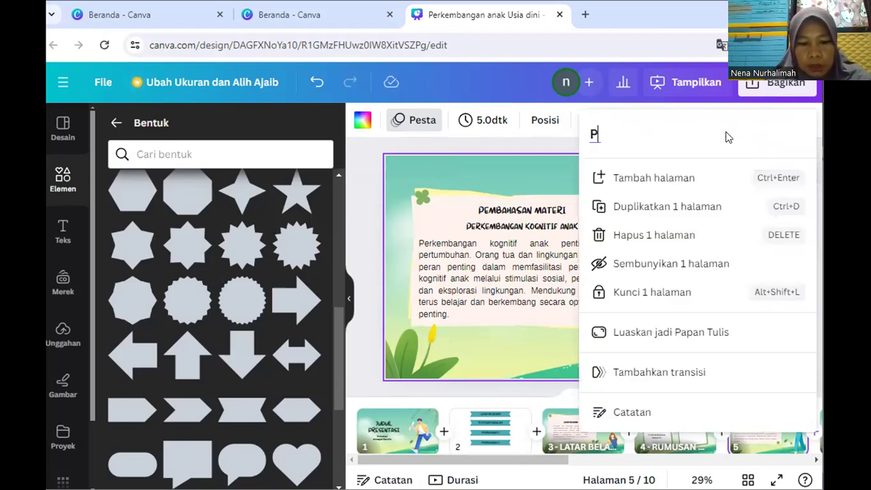
{"action": "type", "text": "EMBA"}
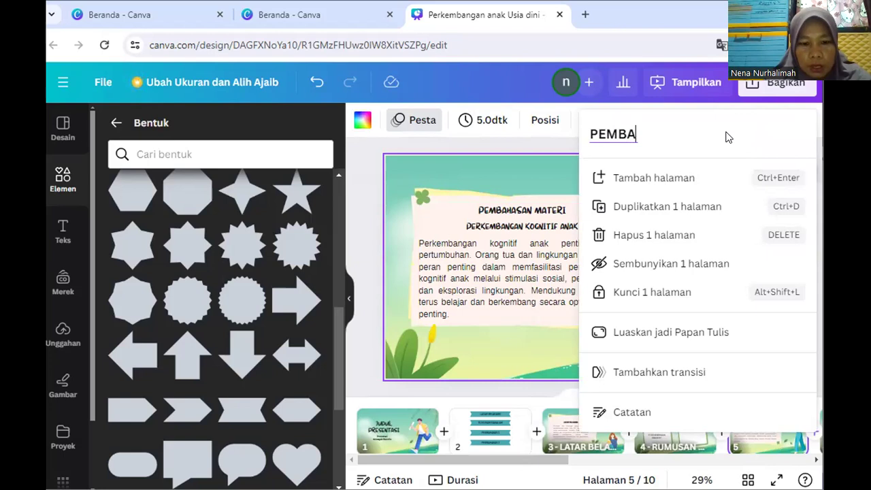
{"action": "type", "text": "HASAN "}
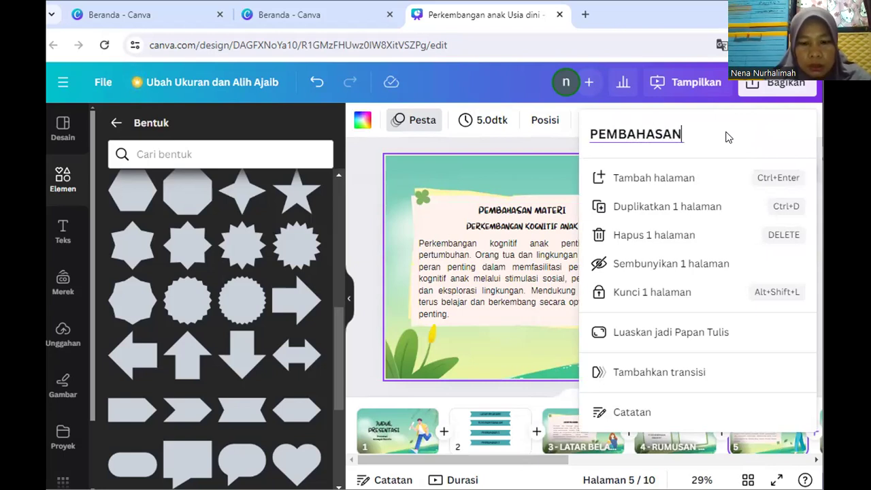
{"action": "type", "text": "MATERI 1"}
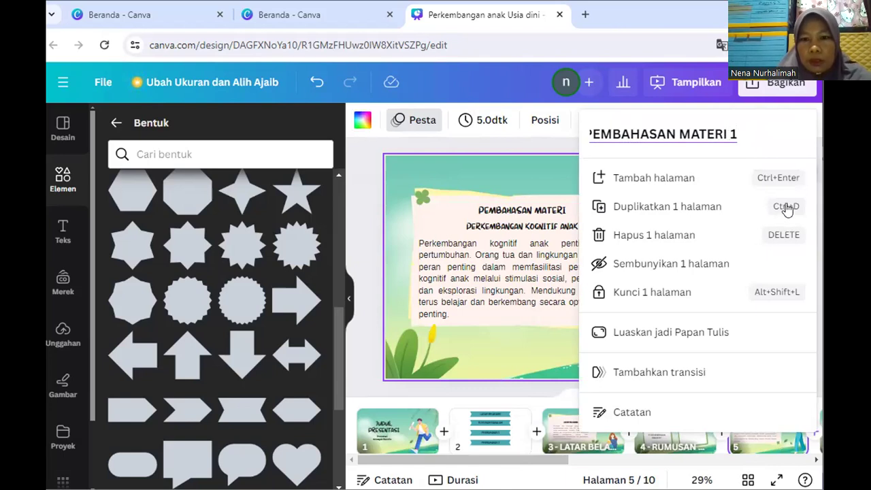
{"action": "left_click", "coordinate": [439, 306]}
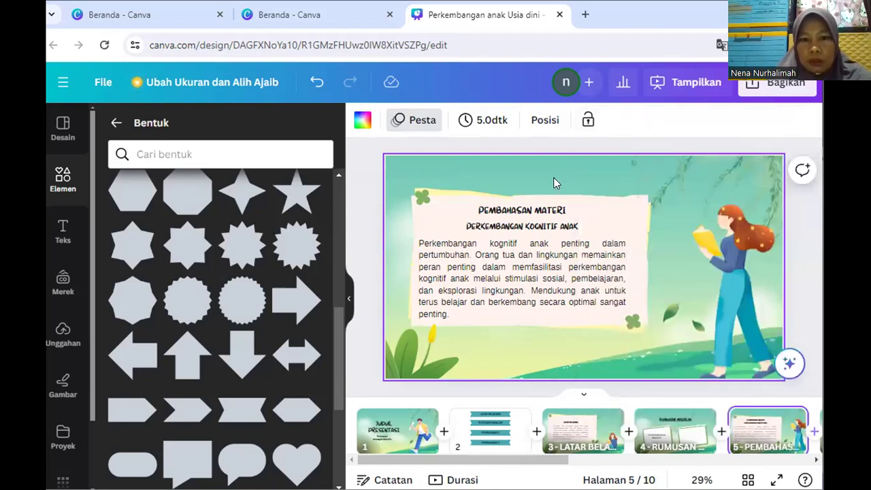
Step: Link the PEMBAHASAN MATERI heading on page 5 to the document page "5 - PEMBAHASAN MATERI 1"
{"action": "left_click", "coordinate": [553, 213]}
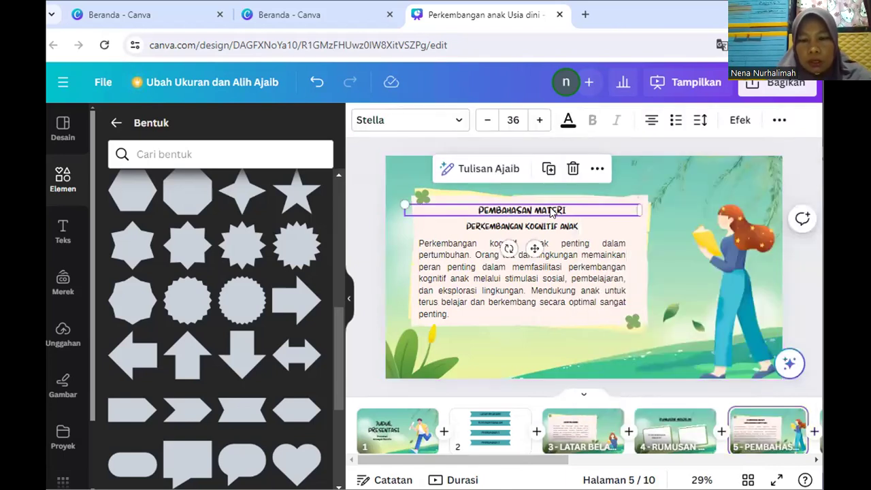
{"action": "right_click", "coordinate": [551, 212]}
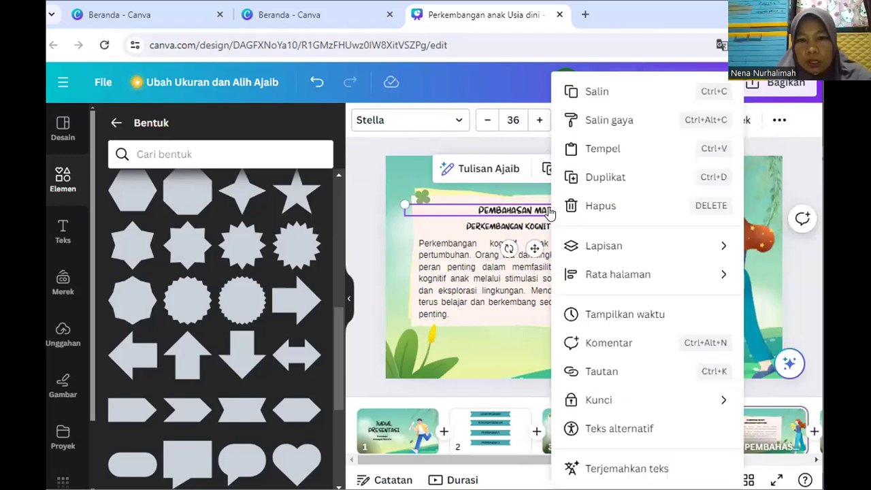
{"action": "left_click", "coordinate": [601, 371]}
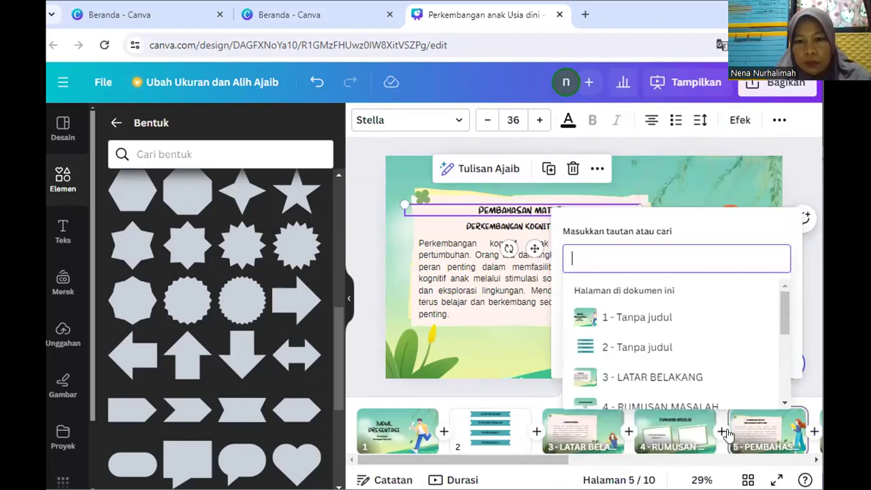
{"action": "left_click", "coordinate": [783, 402]}
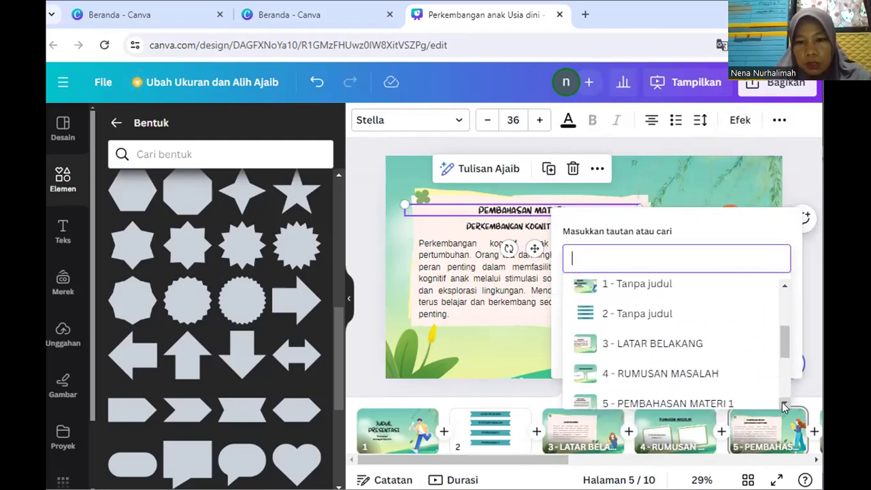
{"action": "left_click", "coordinate": [782, 402]}
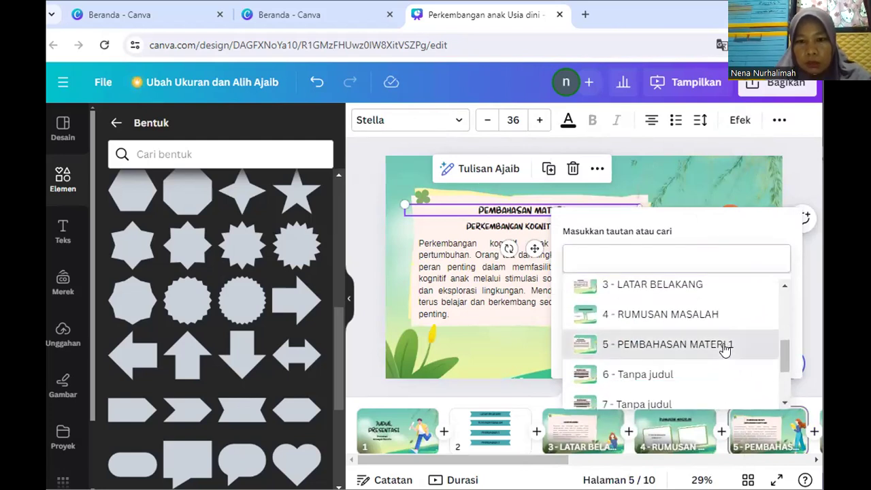
{"action": "left_click", "coordinate": [724, 345]}
{"action": "left_click", "coordinate": [741, 328]}
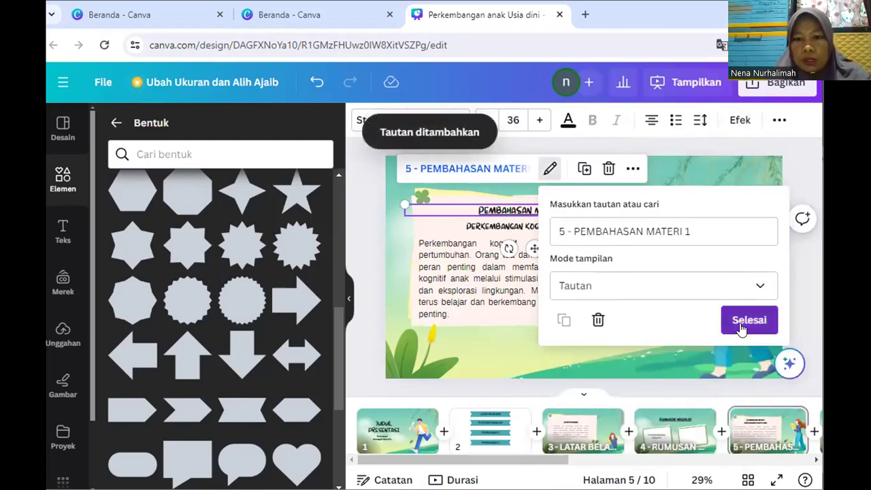
Step: Rename page 7 as PENJELASAN 2
{"action": "left_click", "coordinate": [814, 459]}
{"action": "left_click", "coordinate": [815, 460]}
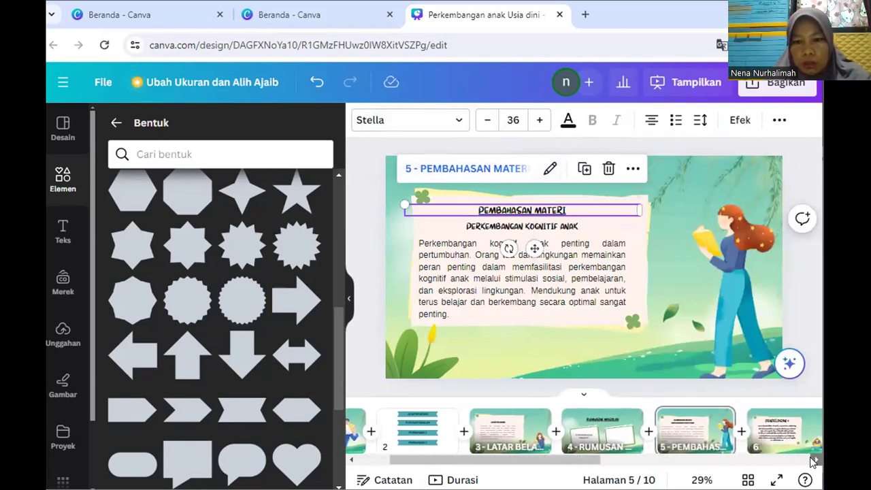
{"action": "left_click", "coordinate": [782, 436]}
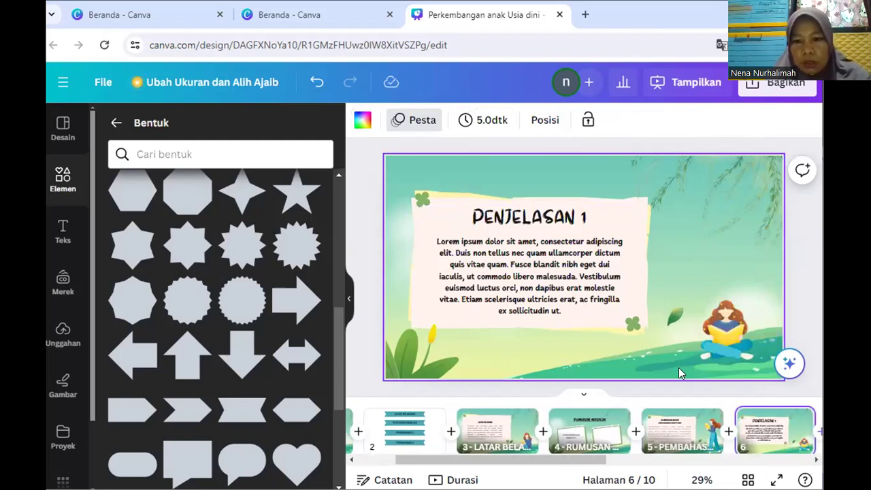
{"action": "left_click", "coordinate": [818, 461]}
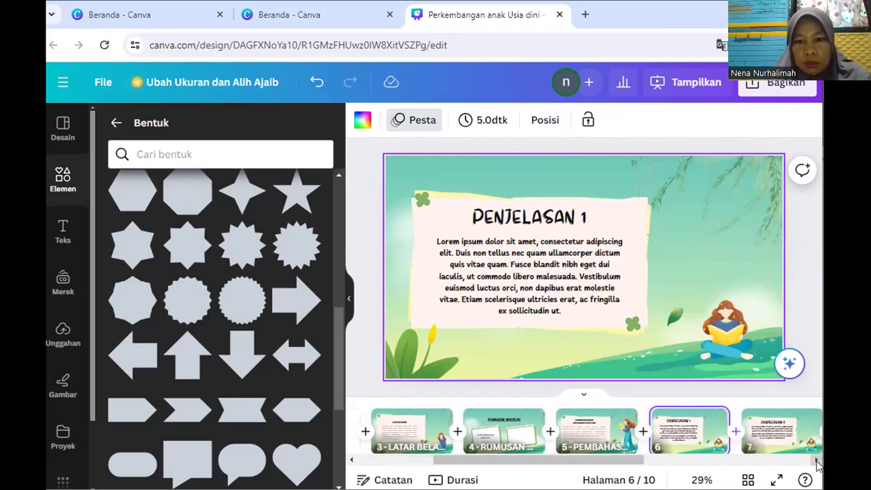
{"action": "left_click", "coordinate": [817, 461]}
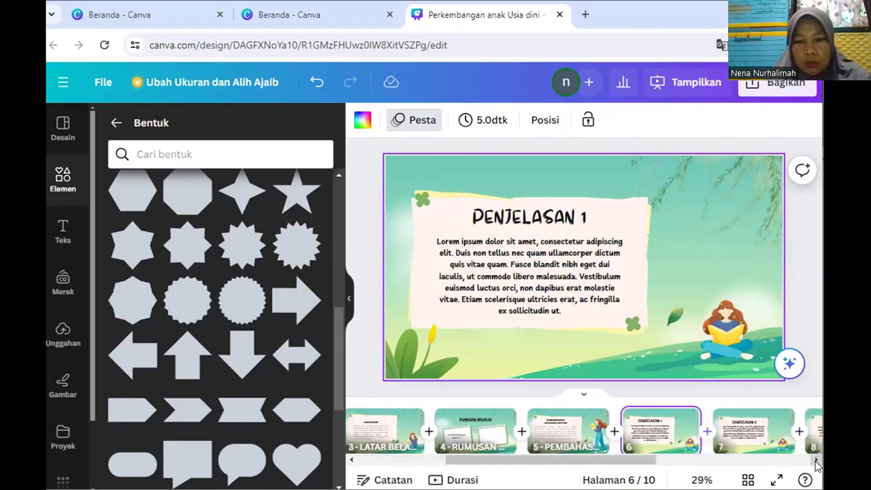
{"action": "left_click", "coordinate": [759, 444]}
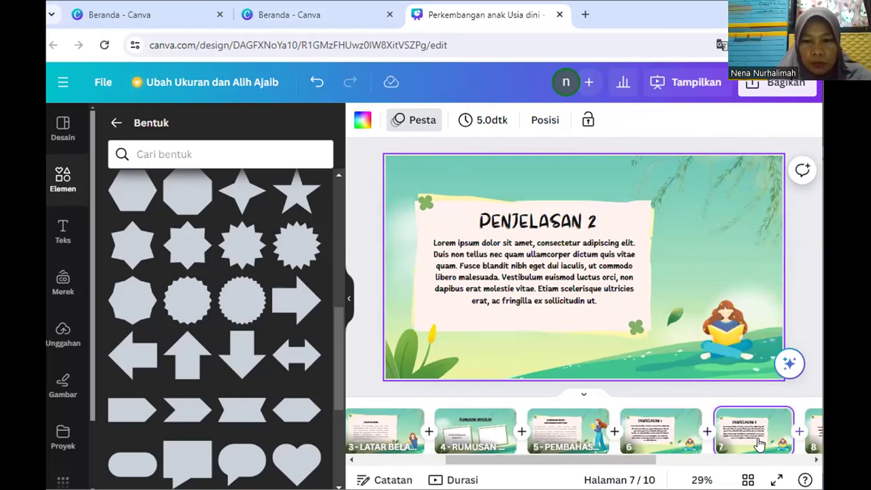
{"action": "right_click", "coordinate": [759, 444]}
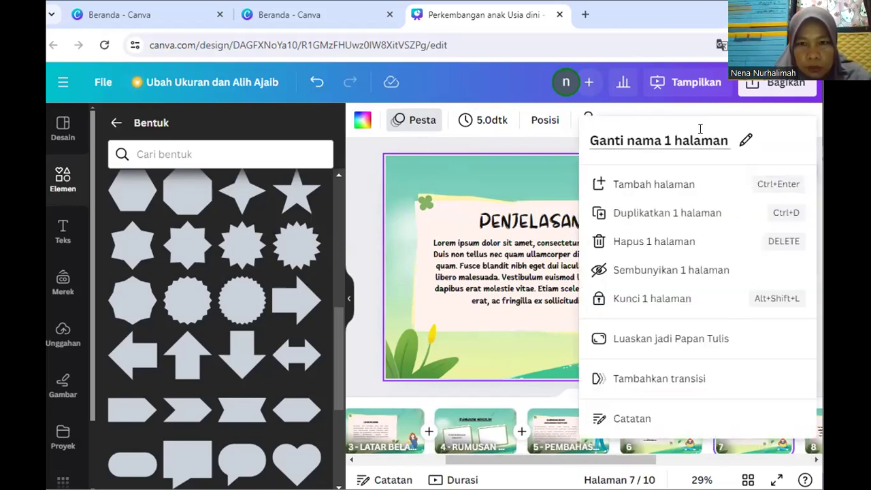
{"action": "left_click", "coordinate": [740, 146]}
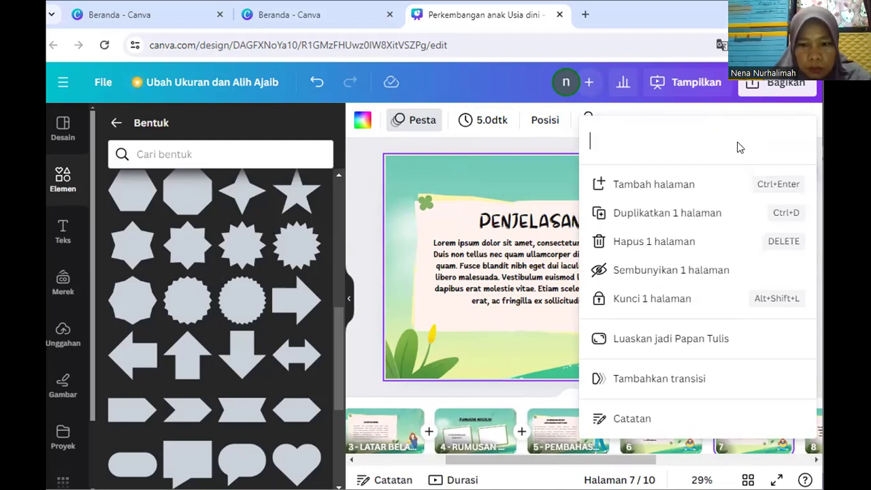
{"action": "type", "text": "PEMBAQHASA"}
{"action": "key", "text": "BackSpace"}
{"action": "key", "text": "BackSpace"}
{"action": "key", "text": "BackSpace"}
{"action": "key", "text": "BackSpace"}
{"action": "key", "text": "BackSpace"}
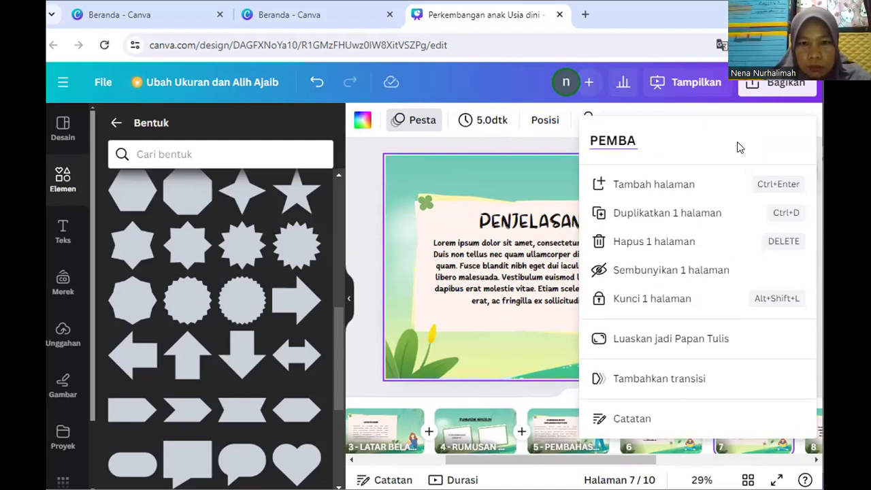
{"action": "key", "text": "BackSpace"}
{"action": "key", "text": "BackSpace"}
{"action": "key", "text": "BackSpace"}
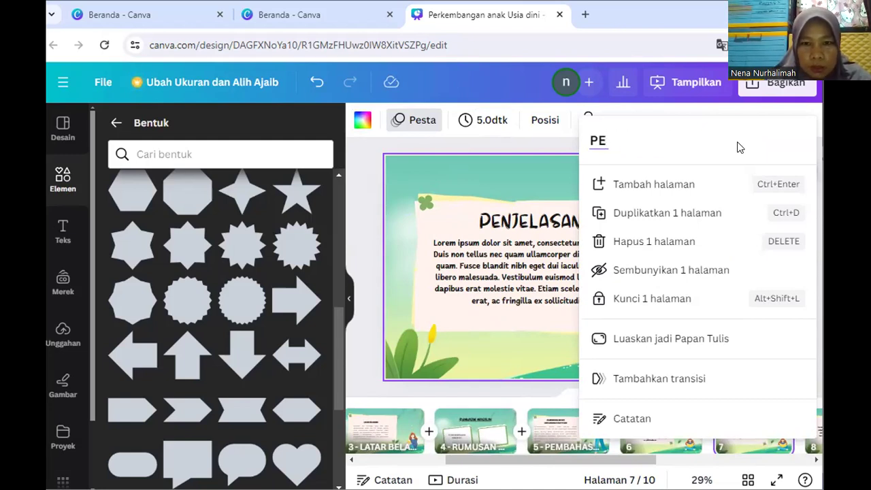
{"action": "type", "text": "NJELASA"}
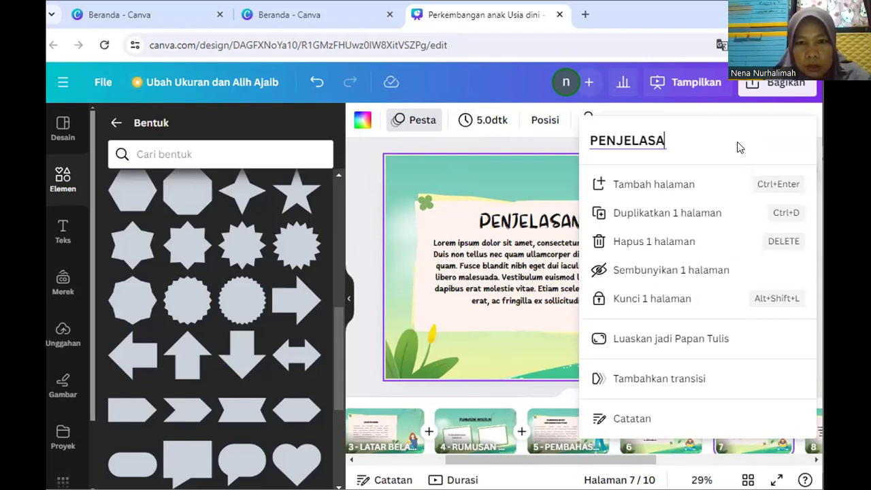
{"action": "type", "text": "N 2"}
{"action": "key", "text": "Return"}
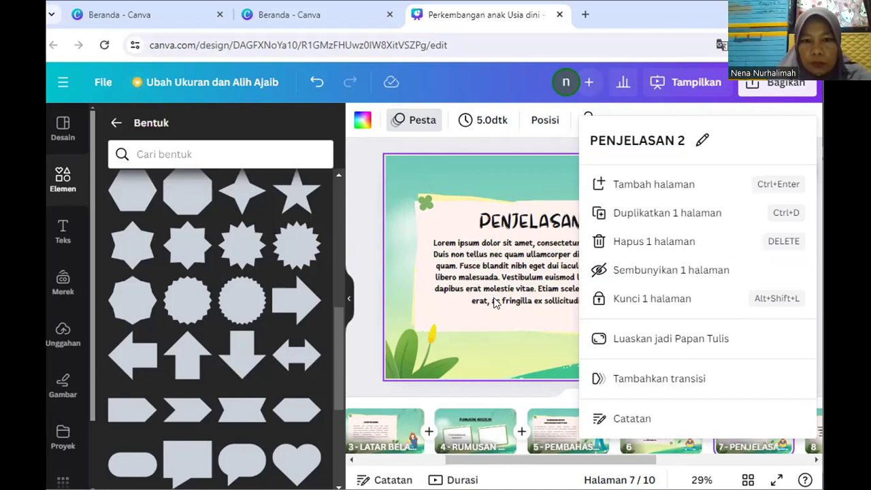
Step: Link the PENJELASAN 2 heading on page 7 to the document page "7 - PENJELASAN 2"
{"action": "left_click", "coordinate": [513, 228]}
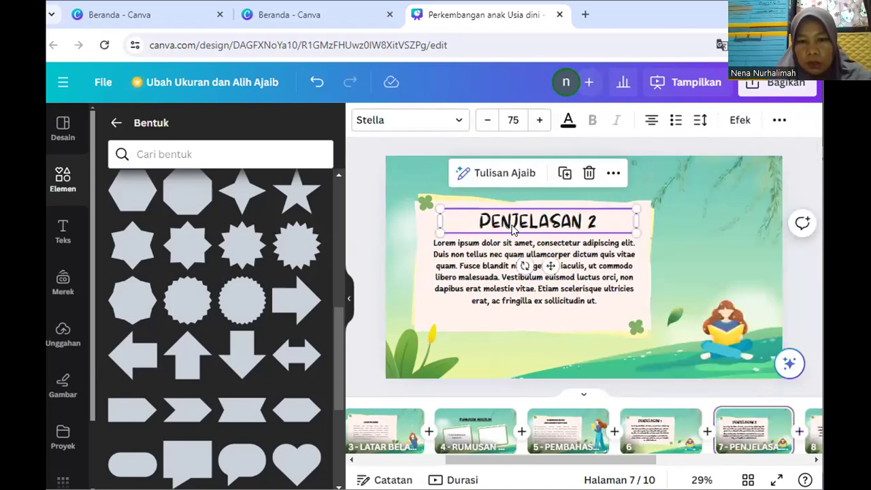
{"action": "right_click", "coordinate": [513, 228]}
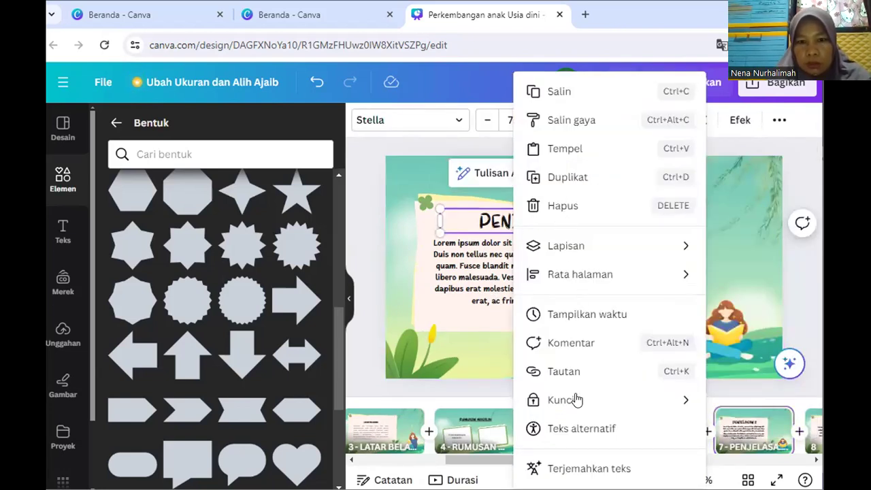
{"action": "left_click", "coordinate": [570, 374]}
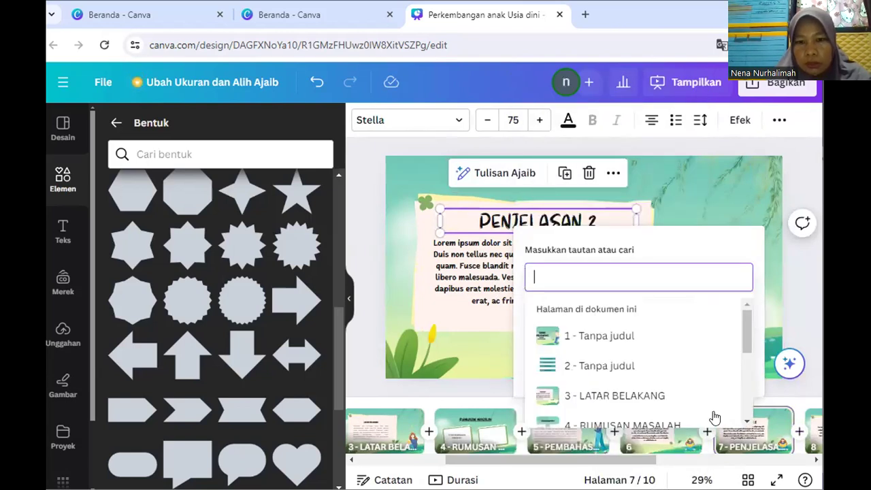
{"action": "left_click", "coordinate": [747, 420]}
{"action": "left_click", "coordinate": [747, 420]}
{"action": "left_click", "coordinate": [747, 420]}
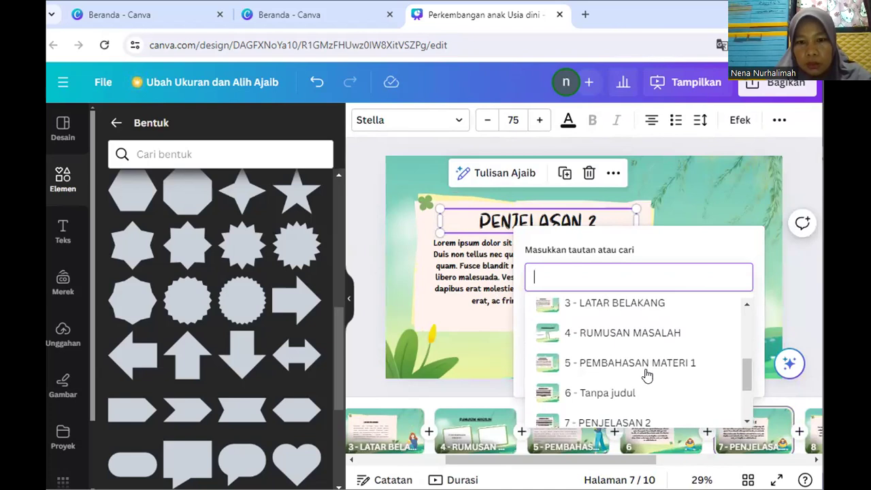
{"action": "left_click", "coordinate": [746, 421]}
{"action": "left_click", "coordinate": [680, 398]}
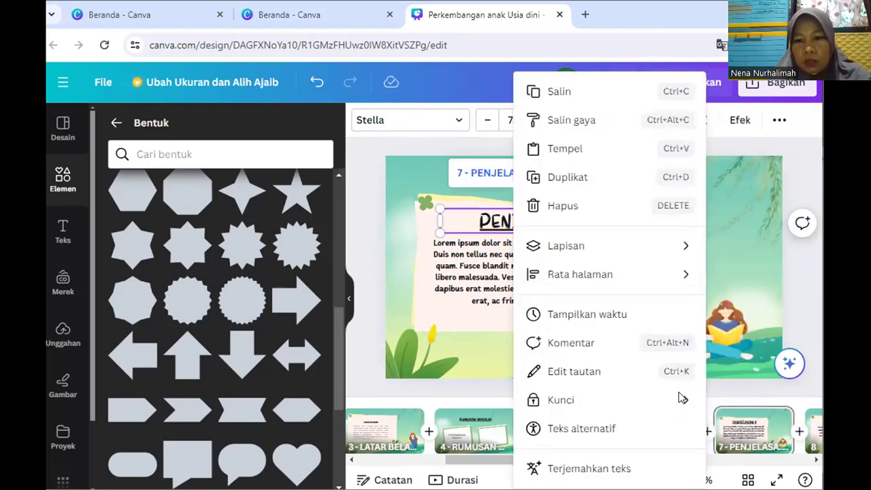
Step: Open page 8 with the KESIMPULAN heading
{"action": "left_click", "coordinate": [817, 462]}
{"action": "left_click", "coordinate": [817, 462]}
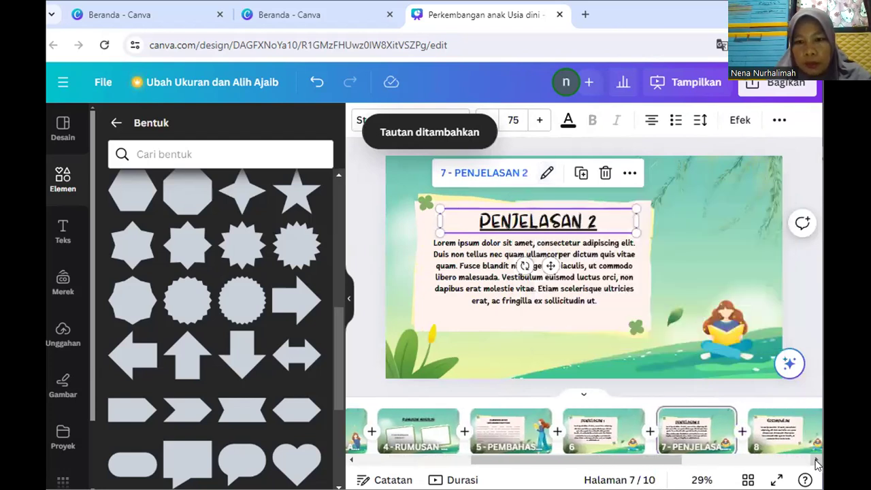
{"action": "left_click", "coordinate": [776, 438]}
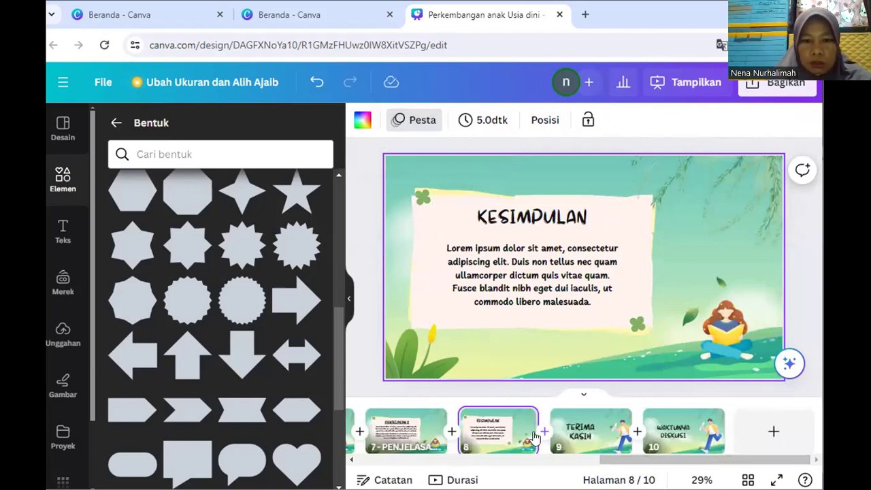
{"action": "right_click", "coordinate": [598, 374]}
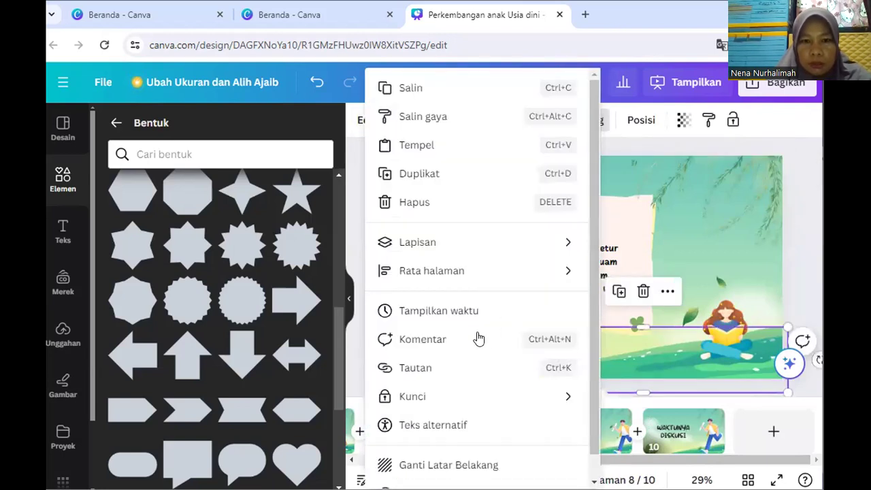
{"action": "left_click", "coordinate": [794, 281]}
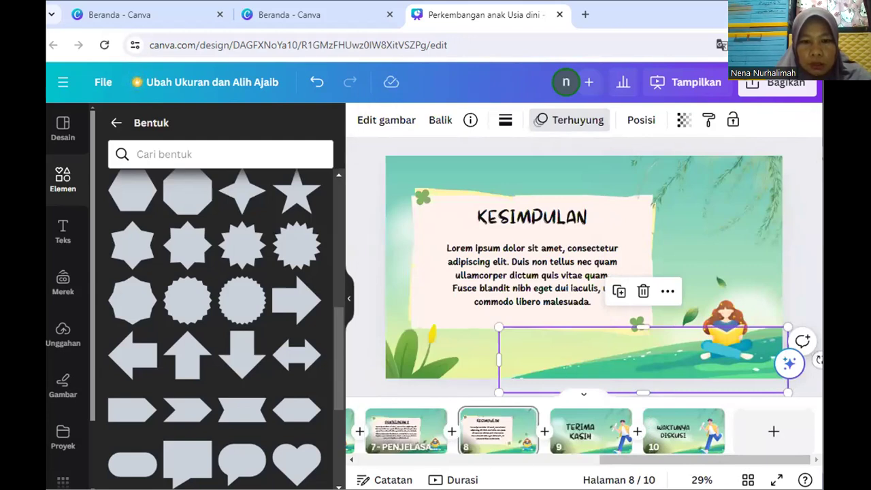
Step: Open page 2 with the four contents banners
{"action": "left_click", "coordinate": [351, 461]}
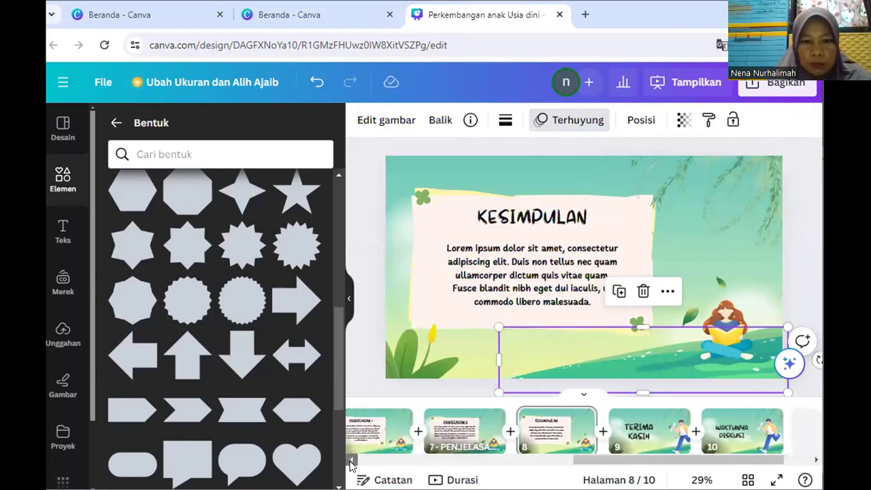
{"action": "left_click", "coordinate": [351, 462]}
{"action": "left_click", "coordinate": [351, 462]}
{"action": "left_click", "coordinate": [351, 462]}
{"action": "left_click", "coordinate": [351, 462]}
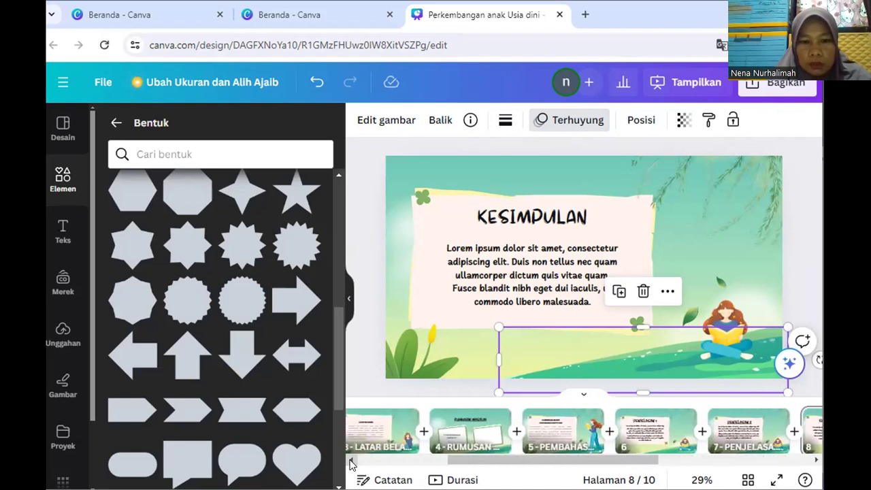
{"action": "left_click", "coordinate": [350, 461]}
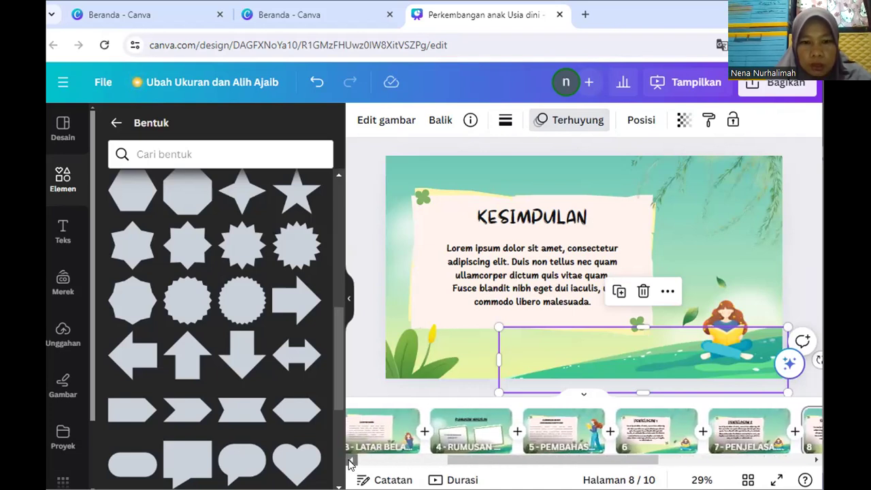
{"action": "left_click", "coordinate": [350, 463]}
{"action": "left_click", "coordinate": [350, 462]}
{"action": "left_click", "coordinate": [458, 434]}
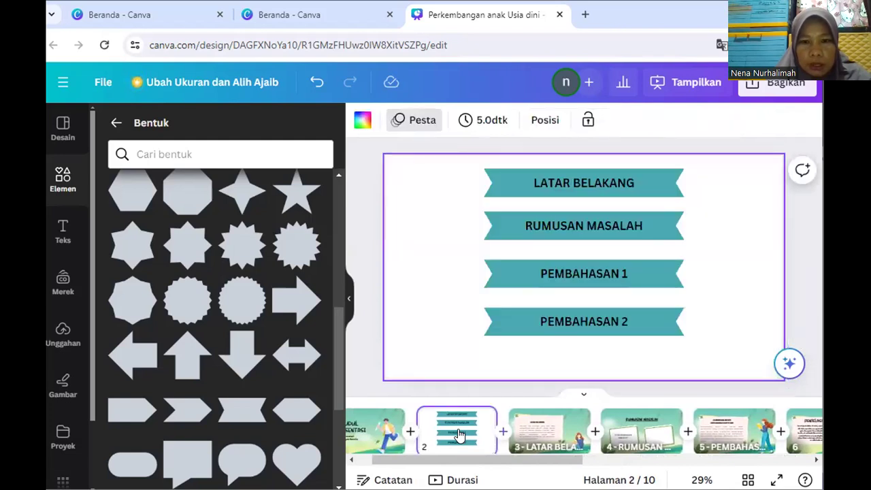
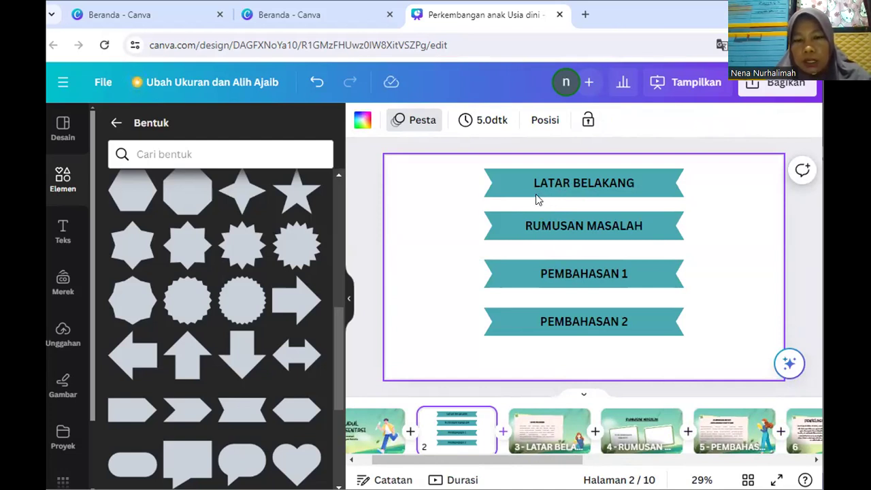
Step: Link the LATAR BELAKANG banner on page 2 to the document page "3 - LATAR BELAKANG"
{"action": "left_click", "coordinate": [562, 186]}
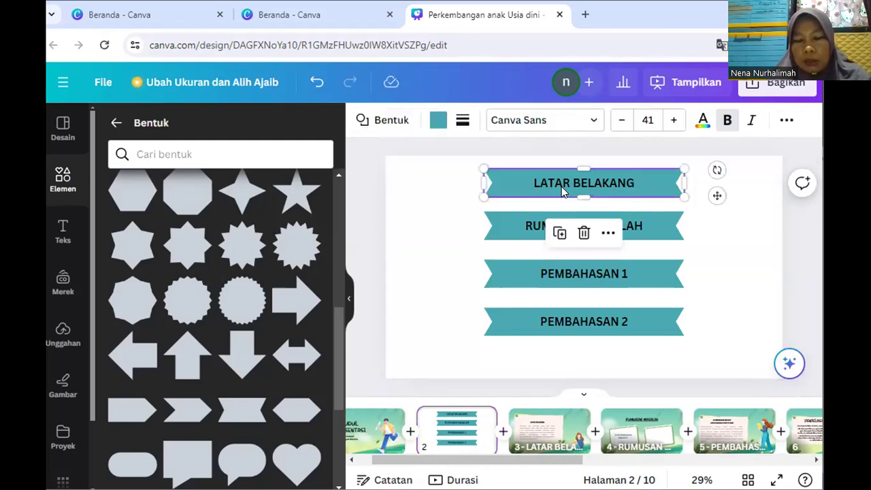
{"action": "right_click", "coordinate": [562, 187]}
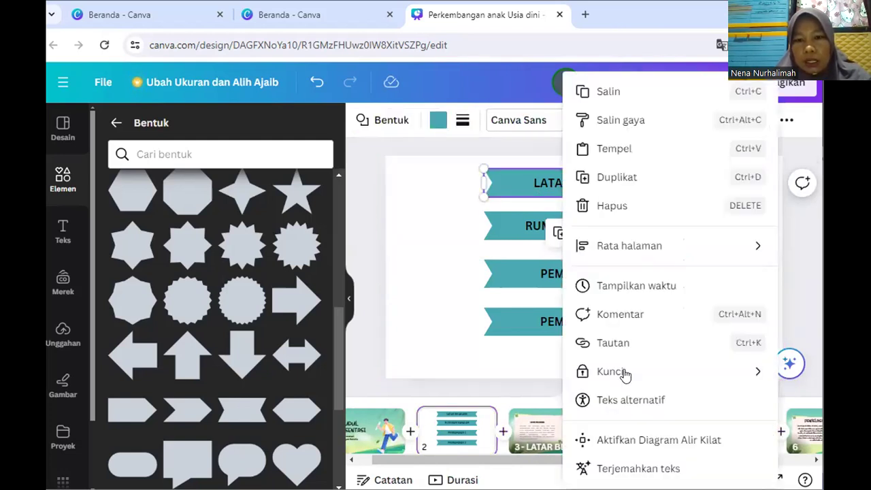
{"action": "left_click", "coordinate": [614, 345]}
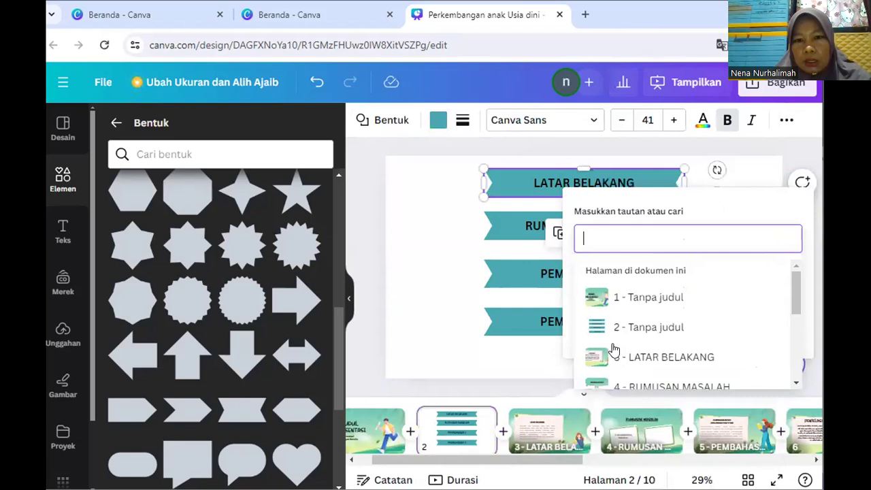
{"action": "left_click", "coordinate": [797, 385]}
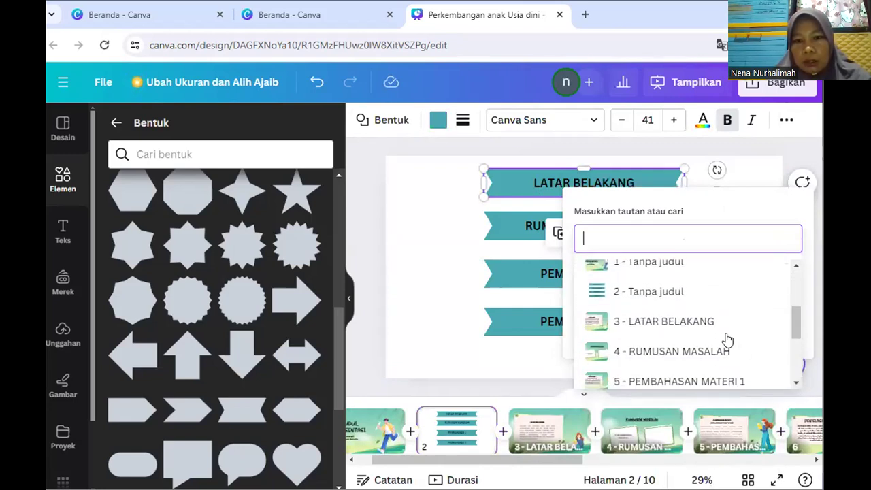
{"action": "left_click", "coordinate": [719, 321]}
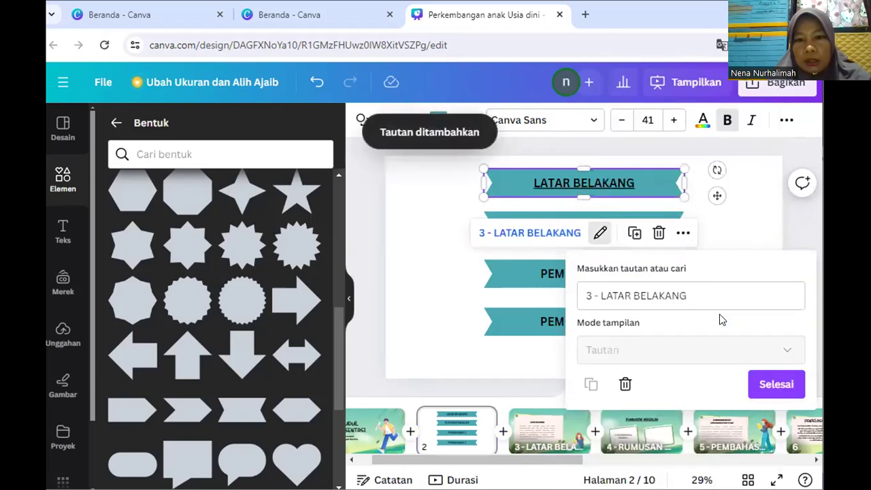
{"action": "left_click", "coordinate": [772, 379]}
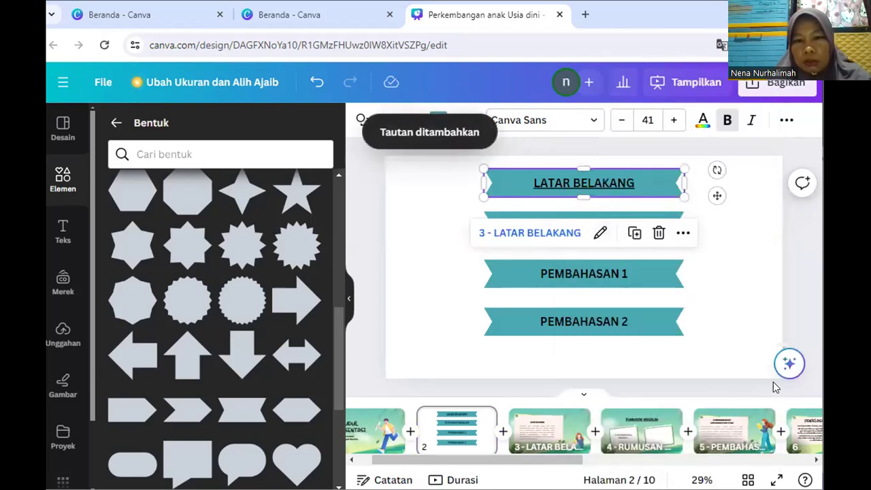
{"action": "left_click", "coordinate": [717, 288]}
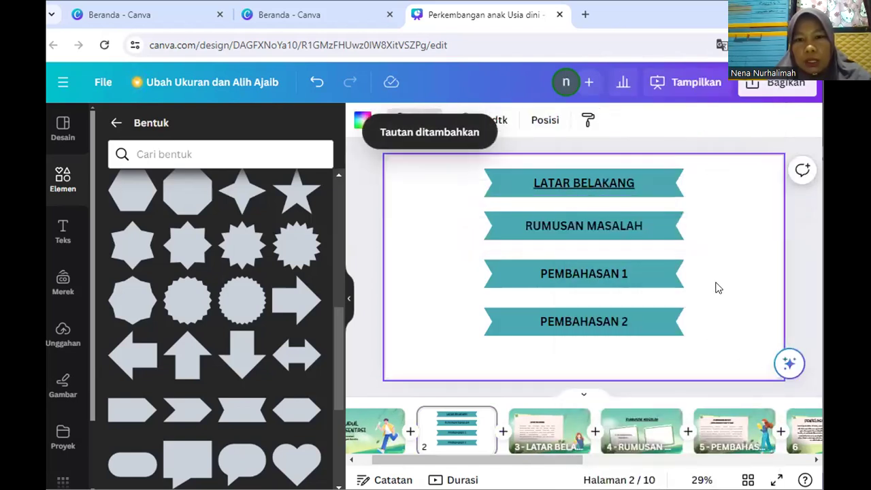
Step: Link the RUMUSAN MASALAH banner on page 2 to the document page "4 - RUMUSAN MASALAH"
{"action": "left_click", "coordinate": [623, 229]}
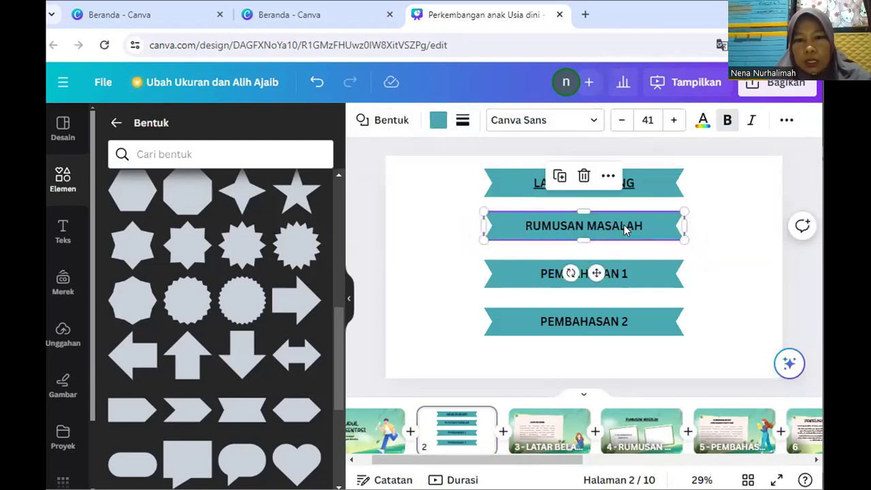
{"action": "right_click", "coordinate": [623, 225]}
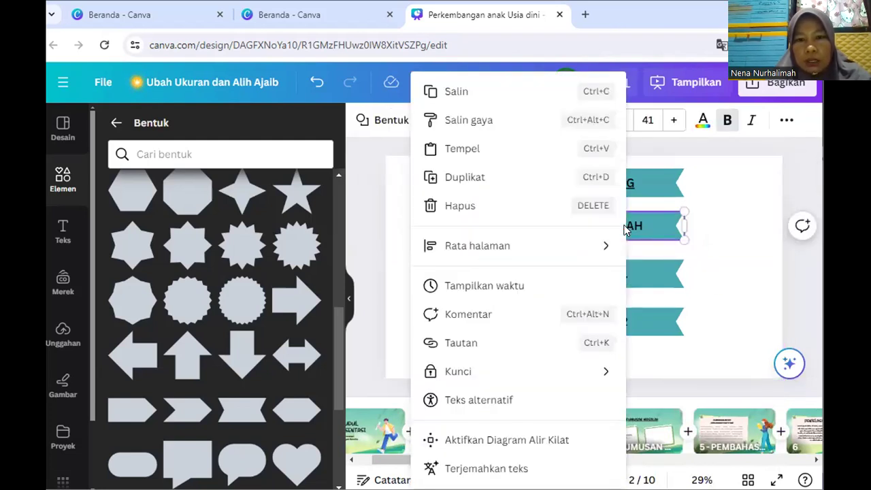
{"action": "left_click", "coordinate": [468, 344]}
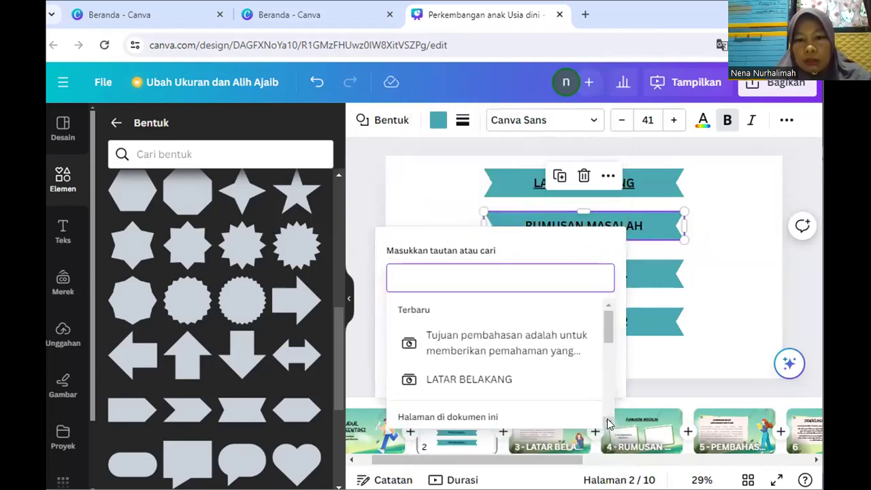
{"action": "scroll", "coordinate": [610, 424], "scroll_direction": "down", "scroll_amount": 5}
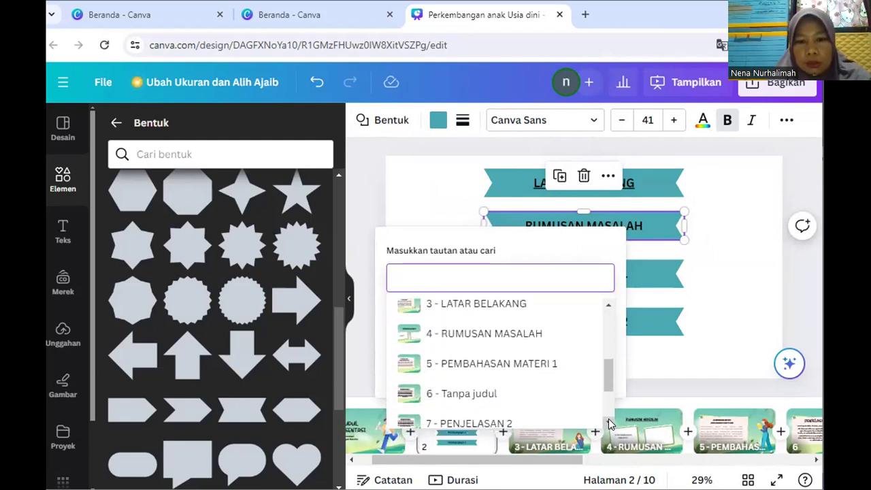
{"action": "left_click", "coordinate": [548, 343]}
{"action": "left_click", "coordinate": [550, 338]}
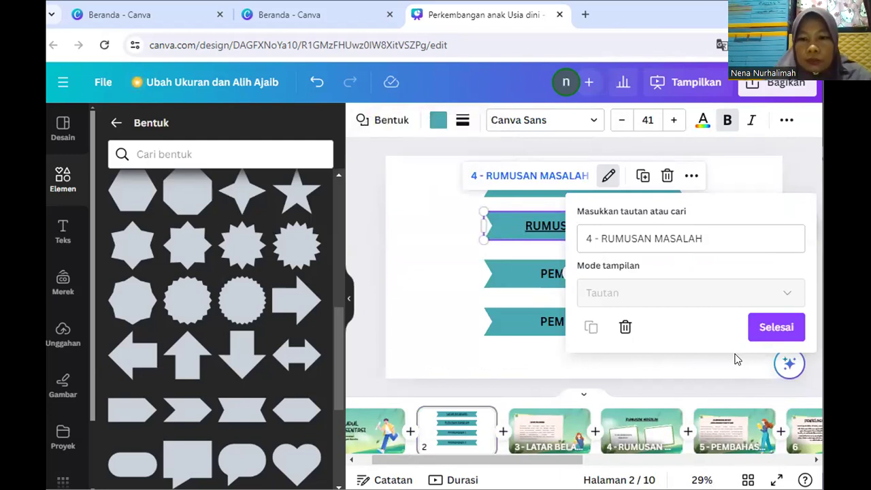
{"action": "left_click", "coordinate": [775, 327]}
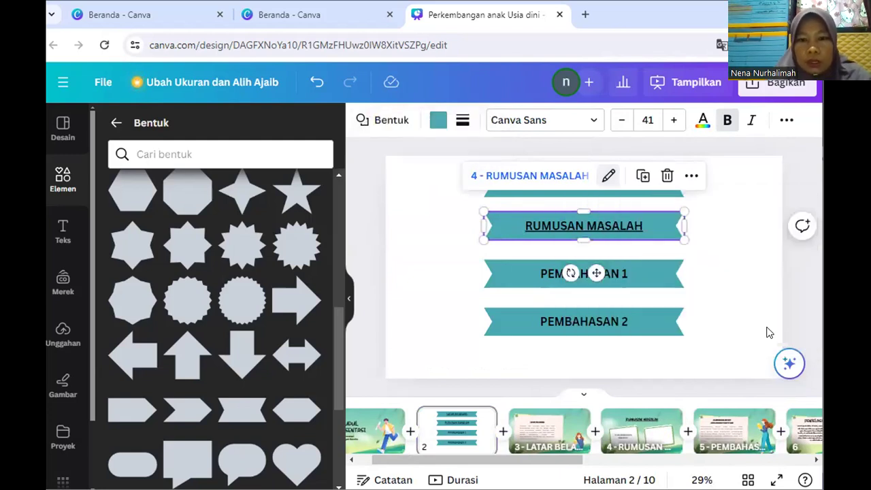
Step: Link the PEMBAHASAN 1 banner on page 2 to the document page "5 - PEMBAHASAN MATERI 1"
{"action": "left_click", "coordinate": [633, 284]}
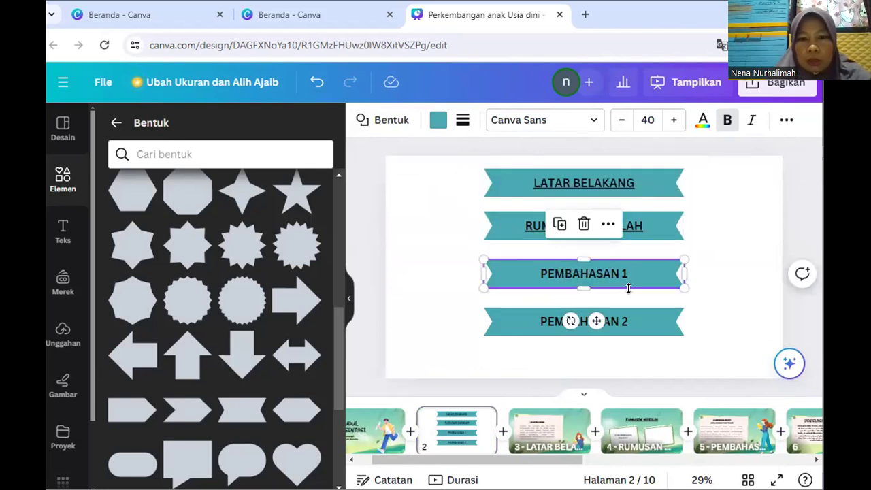
{"action": "right_click", "coordinate": [634, 284]}
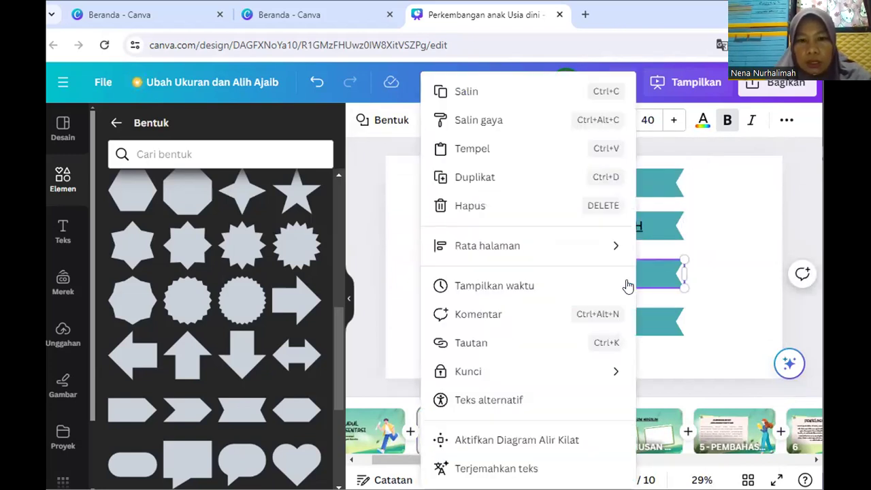
{"action": "left_click", "coordinate": [503, 347]}
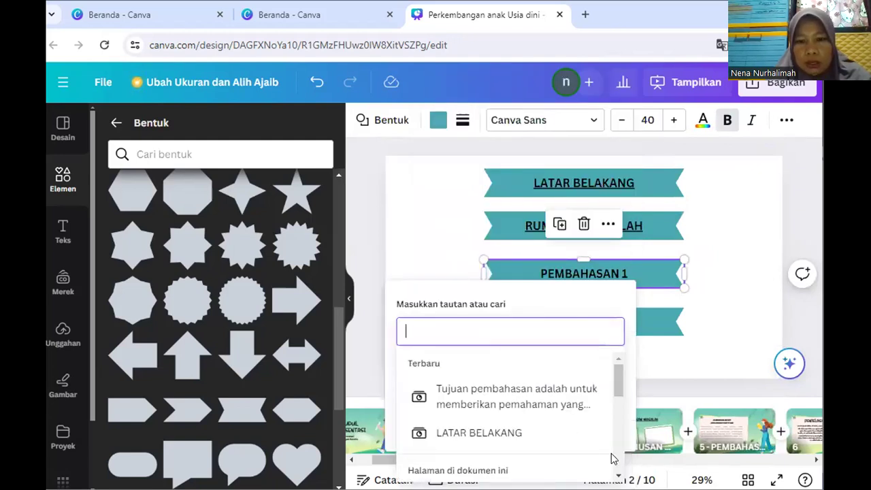
{"action": "scroll", "coordinate": [507, 415], "scroll_direction": "down", "scroll_amount": 8}
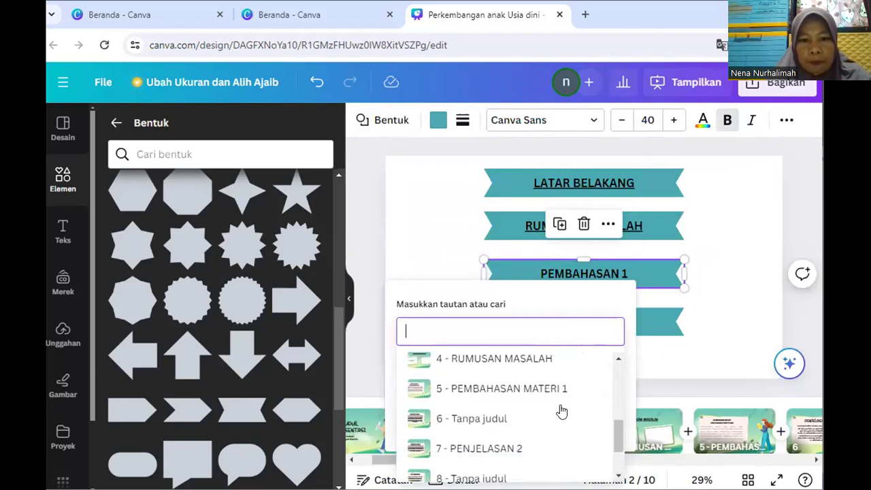
{"action": "left_click", "coordinate": [544, 389]}
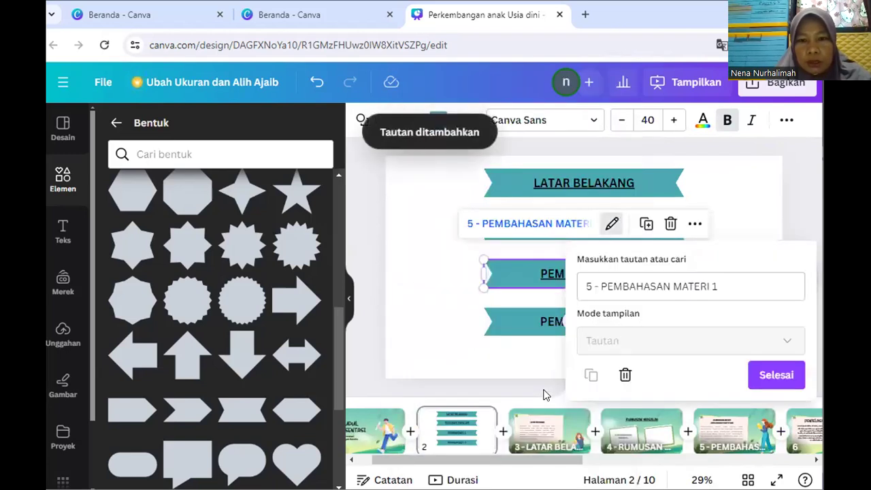
{"action": "left_click", "coordinate": [790, 380]}
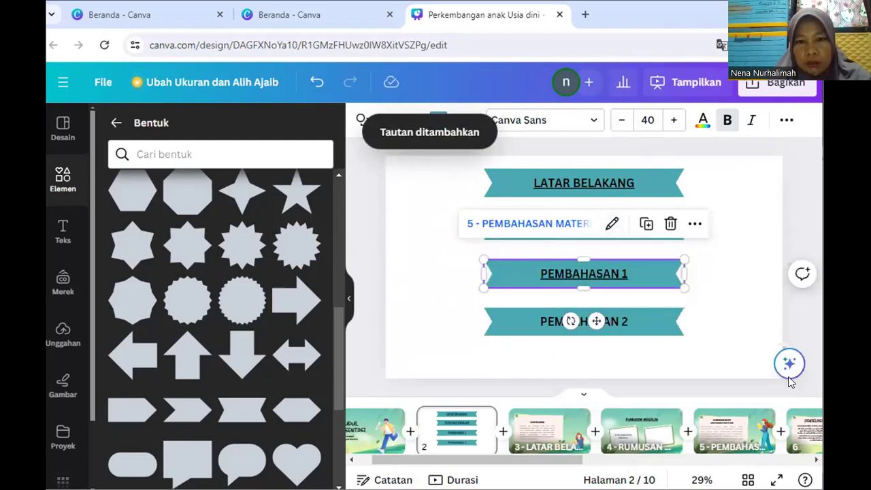
Step: Link the PEMBAHASAN 2 banner on page 2 to the document page "7 - PENJELASAN 2"
{"action": "left_click", "coordinate": [655, 331]}
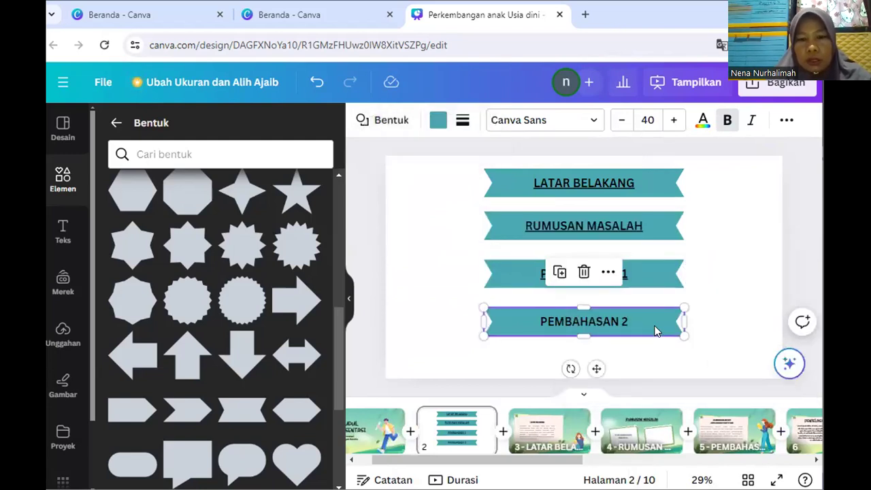
{"action": "right_click", "coordinate": [655, 331]}
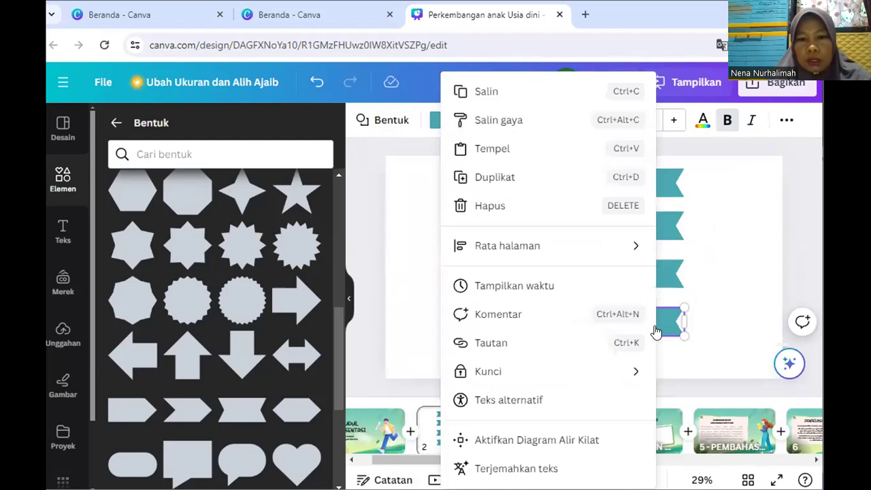
{"action": "left_click", "coordinate": [519, 342]}
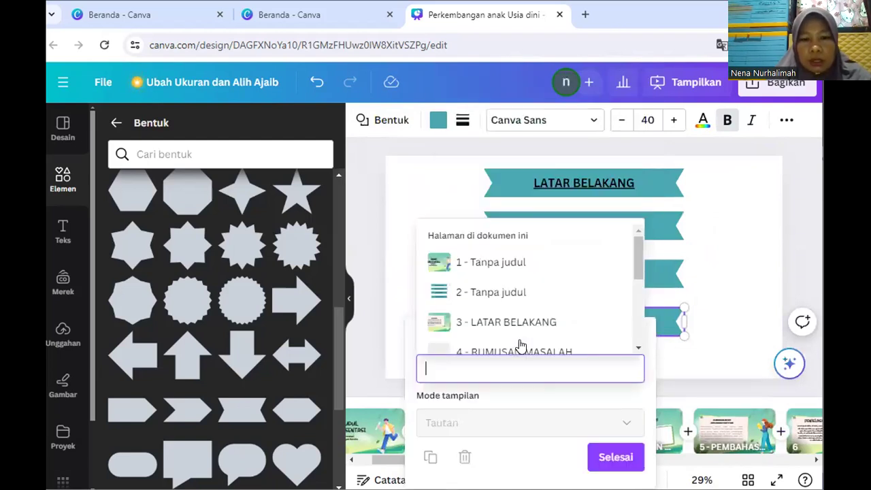
{"action": "left_click", "coordinate": [640, 348]}
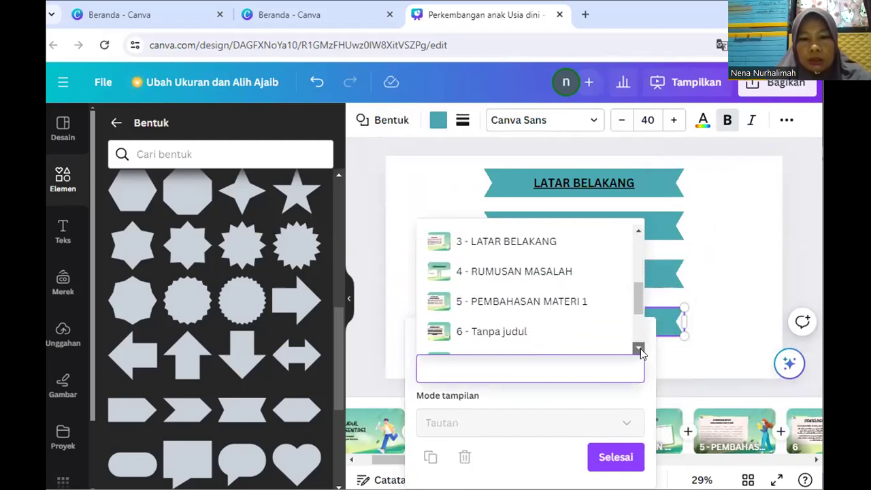
{"action": "left_click", "coordinate": [640, 349]}
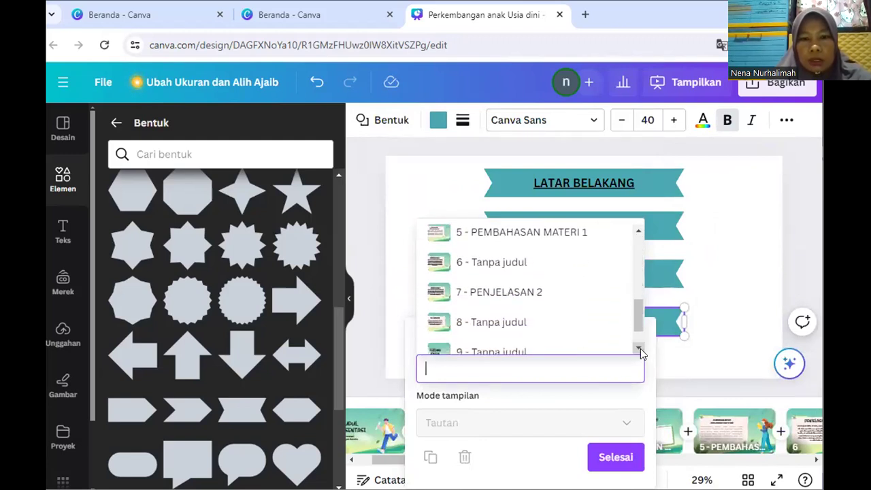
{"action": "left_click", "coordinate": [531, 293]}
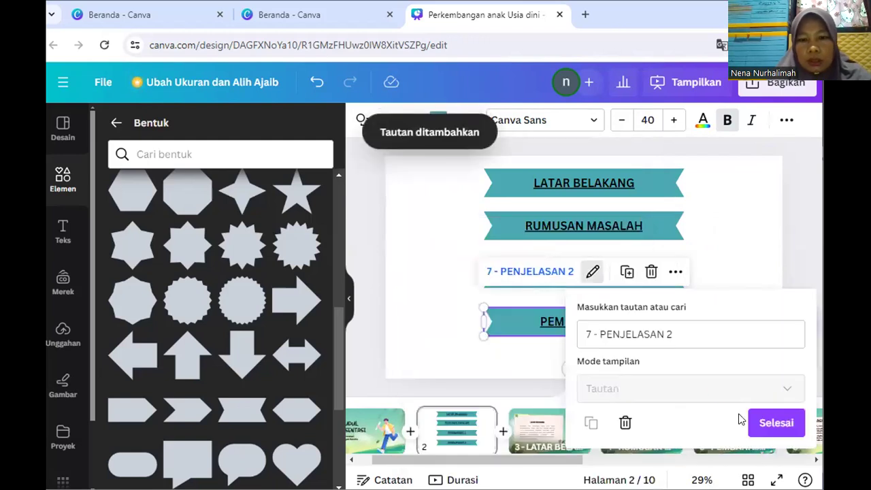
{"action": "left_click", "coordinate": [765, 429]}
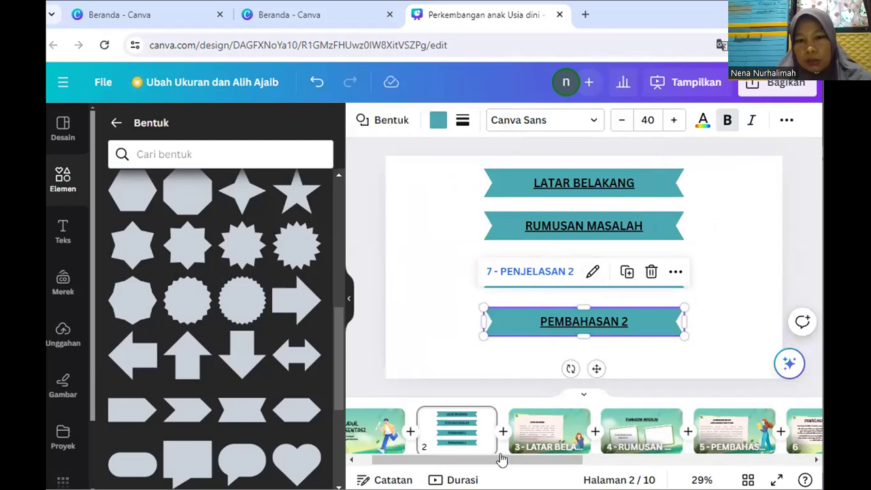
{"action": "left_click", "coordinate": [751, 256]}
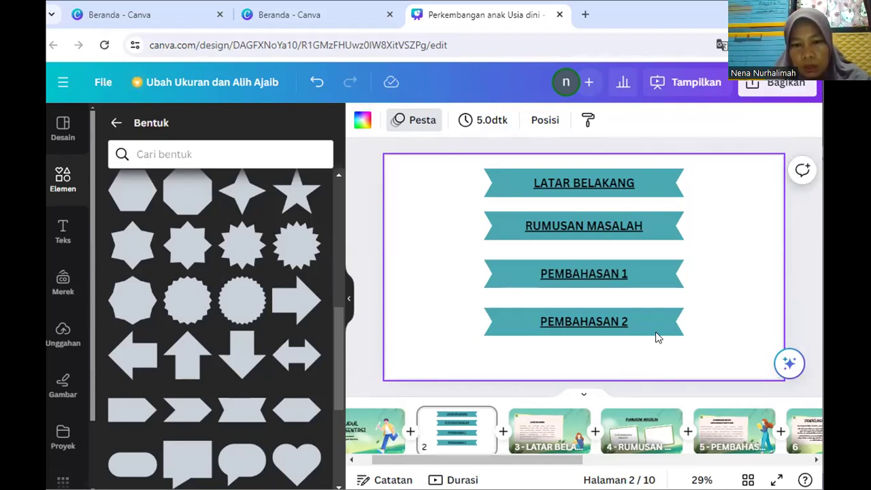
Step: Try adding a small left-pointing arrow shape from the basic shapes and placing it below the text on page 5
{"action": "left_click", "coordinate": [541, 430]}
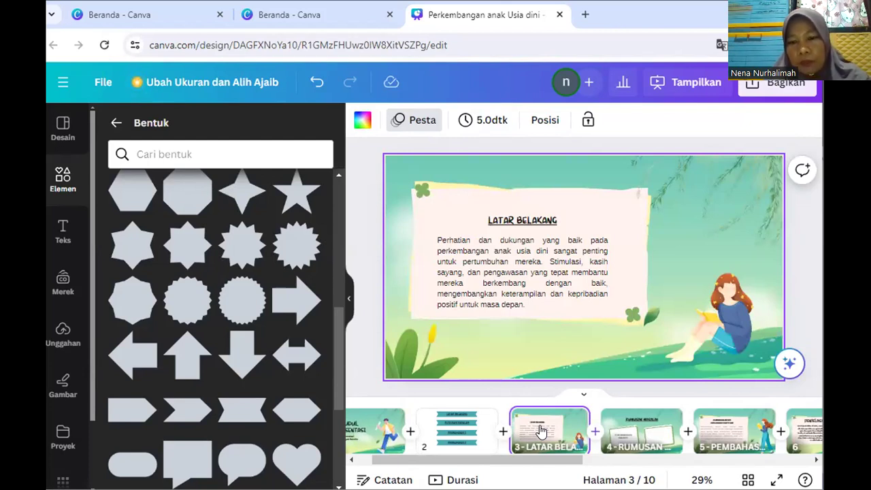
{"action": "left_click", "coordinate": [451, 433]}
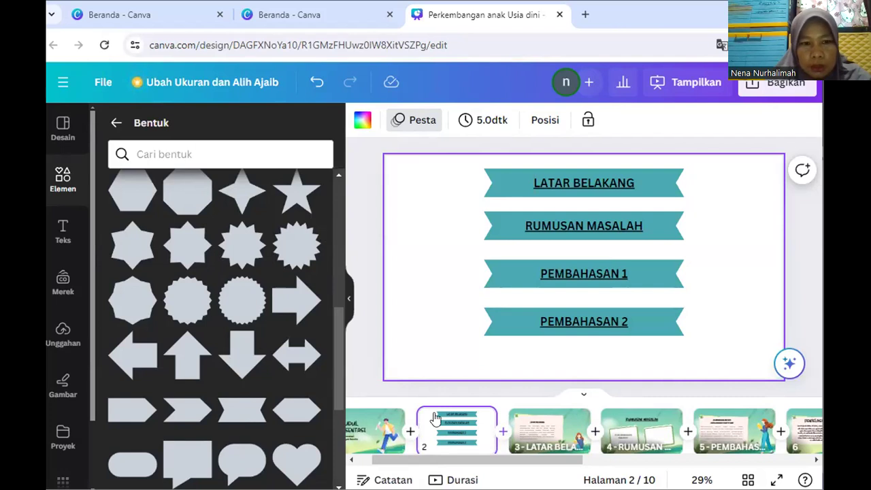
{"action": "left_click", "coordinate": [57, 183]}
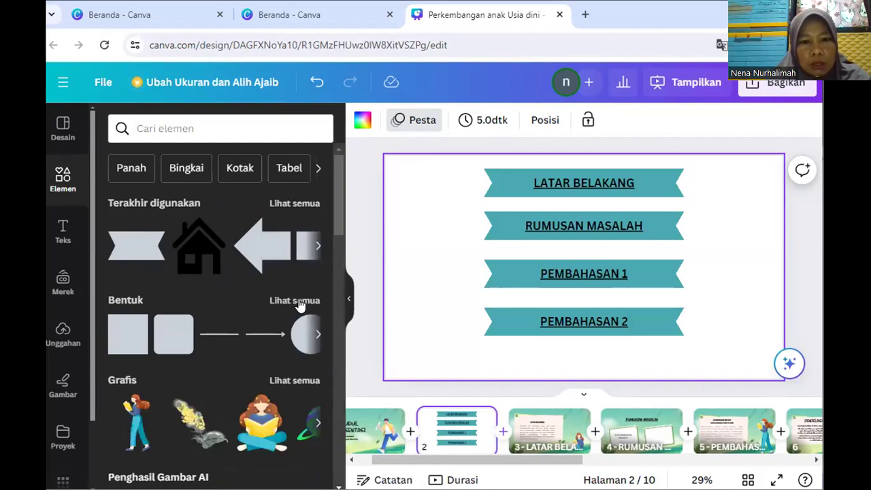
{"action": "left_click", "coordinate": [297, 301]}
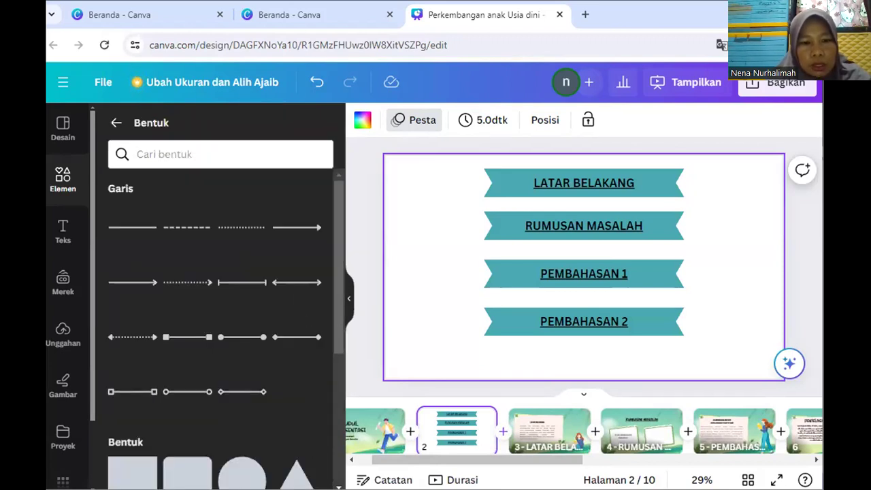
{"action": "scroll", "coordinate": [224, 326], "scroll_direction": "down", "scroll_amount": 3}
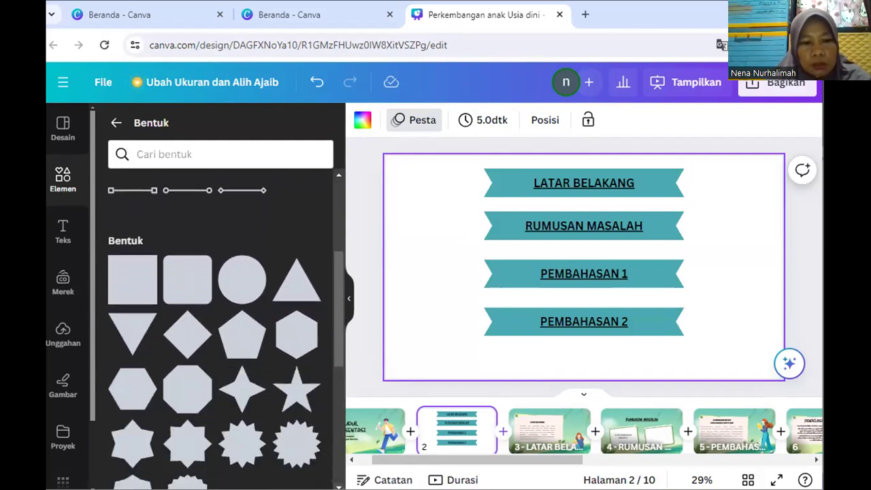
{"action": "scroll", "coordinate": [204, 340], "scroll_direction": "down", "scroll_amount": 2}
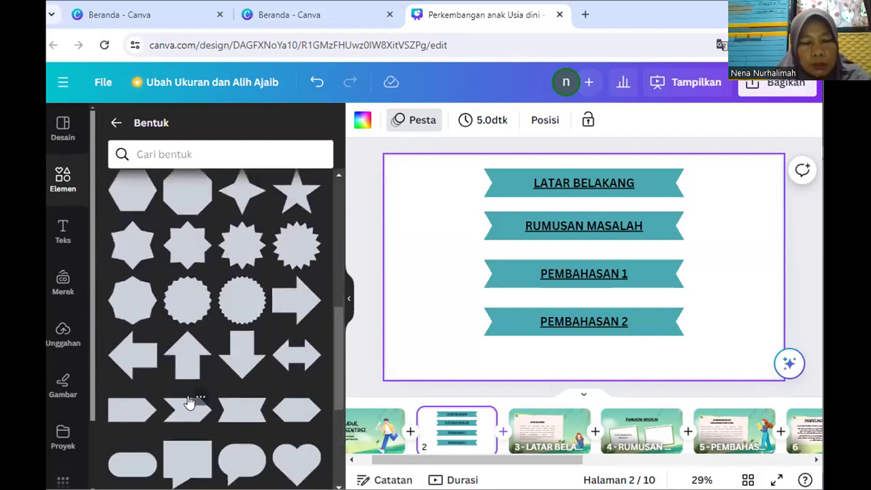
{"action": "left_click", "coordinate": [127, 367]}
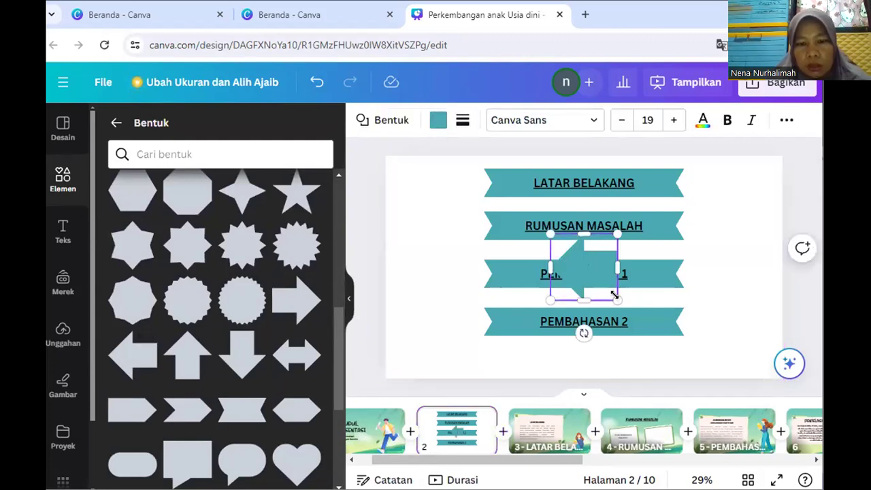
{"action": "left_click_drag", "start_coordinate": [613, 294], "coordinate": [590, 273]}
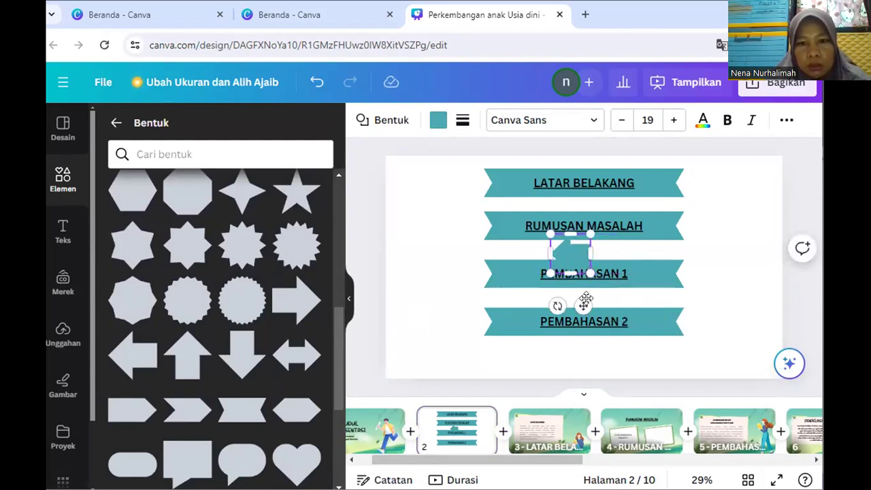
{"action": "left_click_drag", "start_coordinate": [583, 305], "coordinate": [736, 415]}
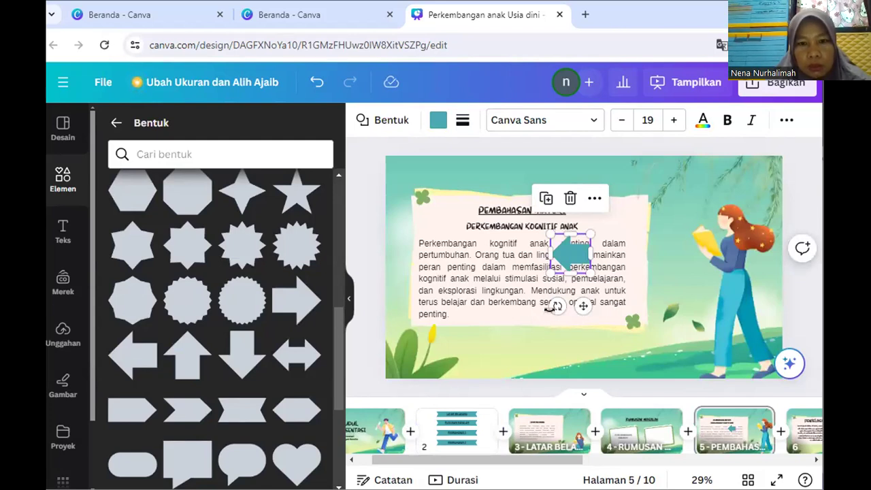
{"action": "left_click_drag", "start_coordinate": [583, 306], "coordinate": [494, 392]}
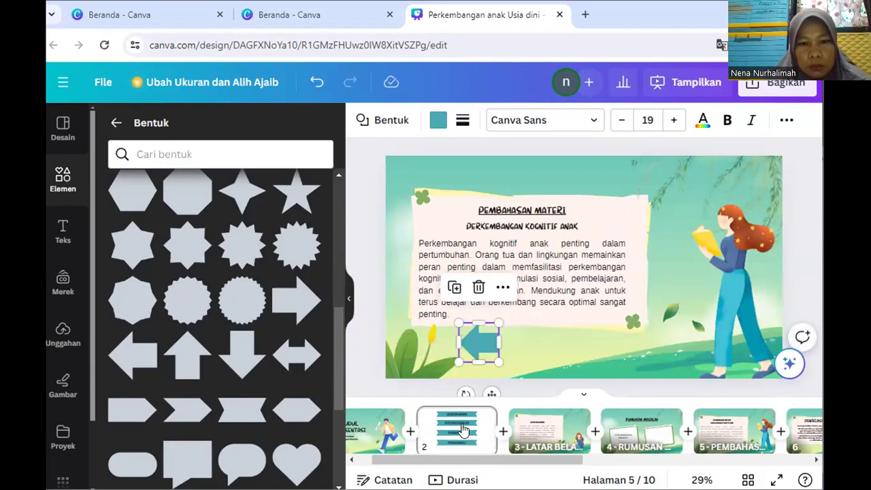
Step: Delete the left-pointing arrow from page 5
{"action": "left_click", "coordinate": [462, 430]}
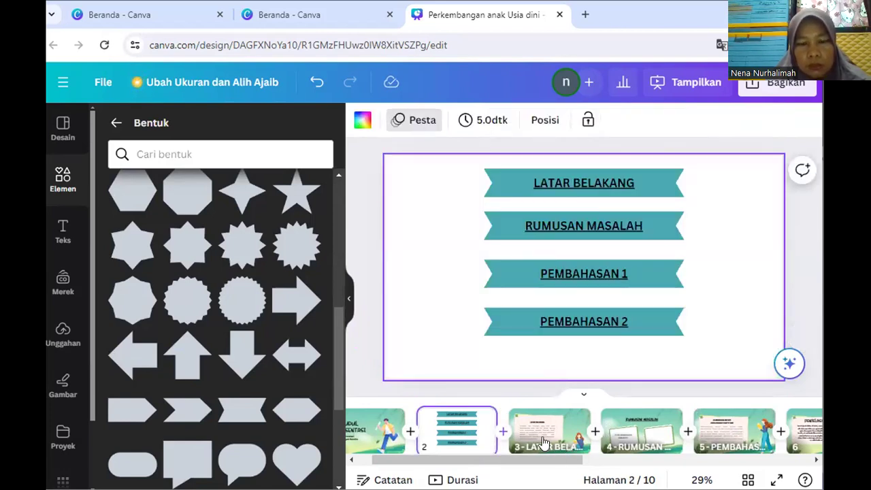
{"action": "left_click", "coordinate": [644, 443]}
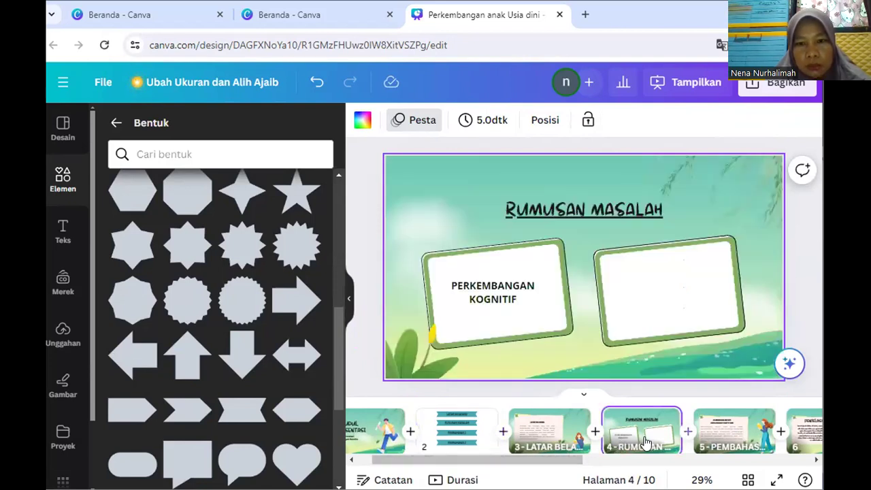
{"action": "left_click", "coordinate": [709, 441]}
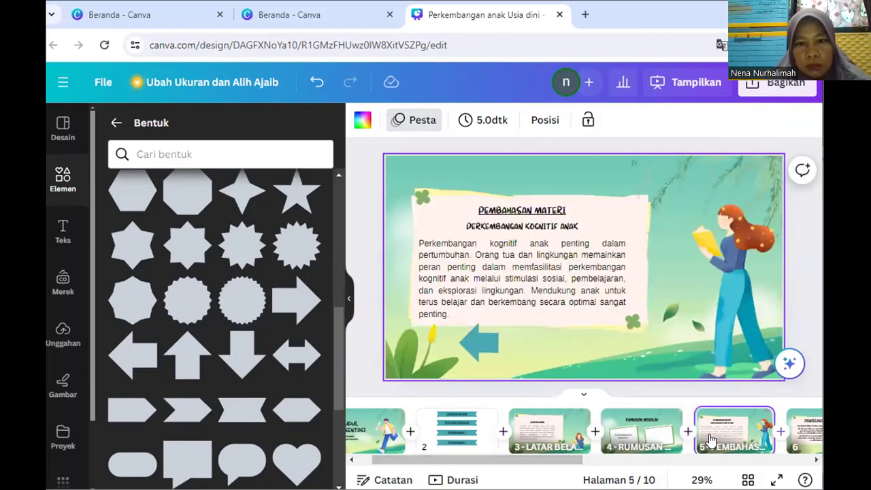
{"action": "left_click", "coordinate": [464, 347]}
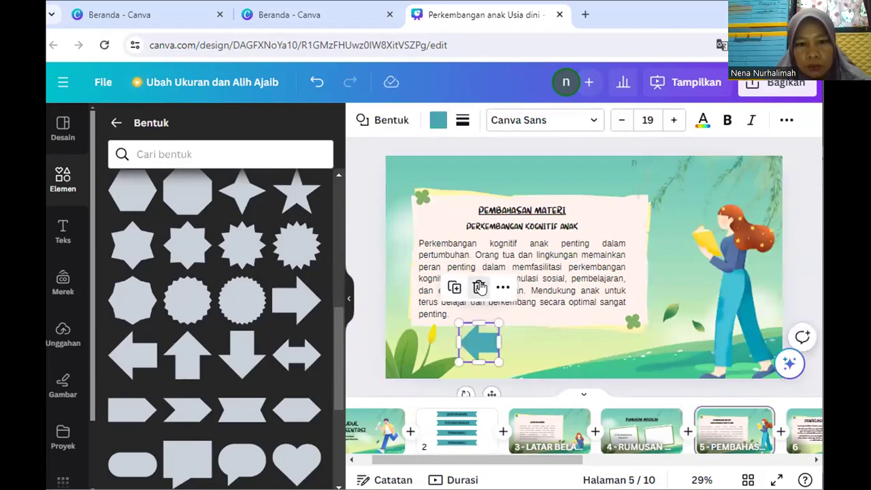
{"action": "left_click", "coordinate": [480, 286]}
Step: Add a right-pointing arrow shape to page 2, stretch it slightly, and place it at reduced size in the page's lower-left corner
{"action": "left_click", "coordinate": [476, 441]}
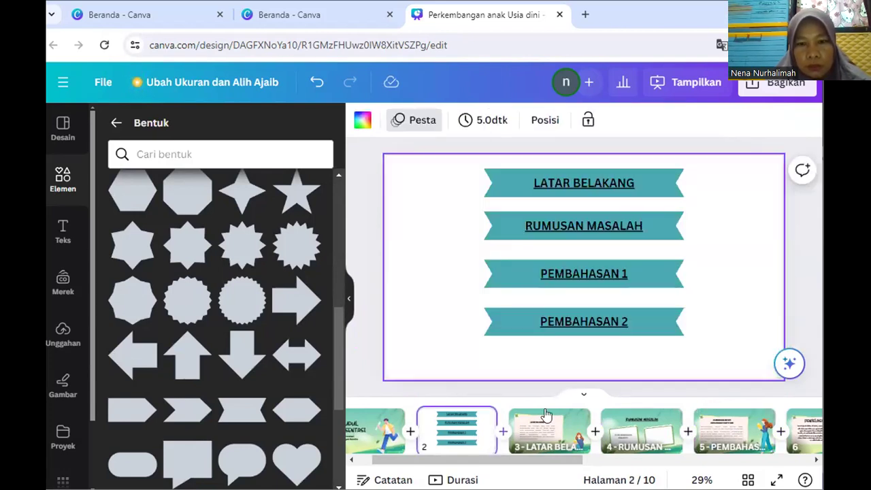
{"action": "left_click", "coordinate": [277, 311]}
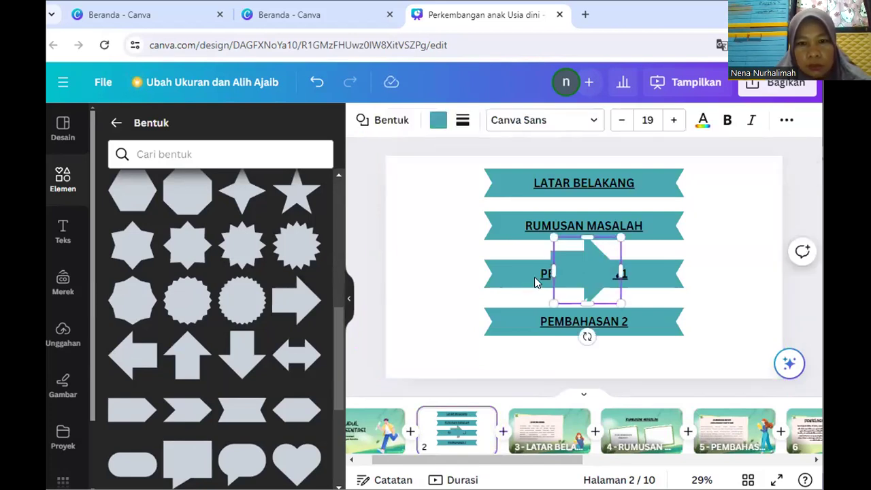
{"action": "left_click_drag", "start_coordinate": [620, 272], "coordinate": [630, 271]}
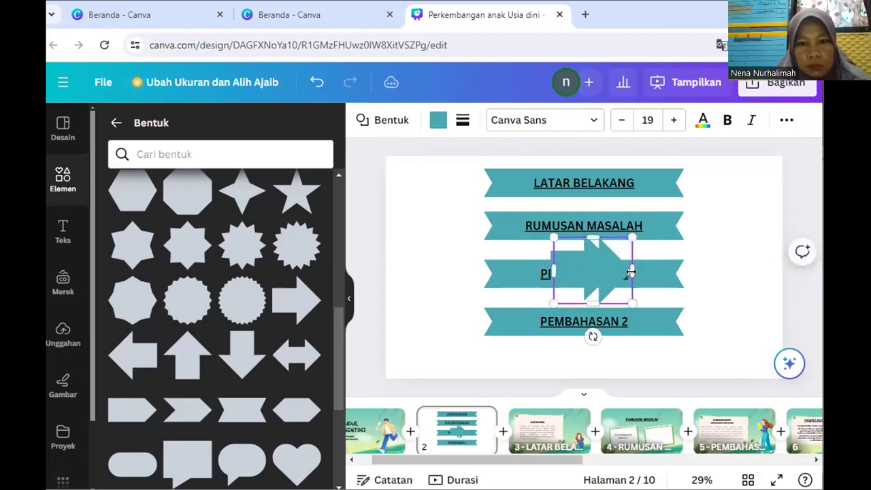
{"action": "left_click", "coordinate": [639, 338]}
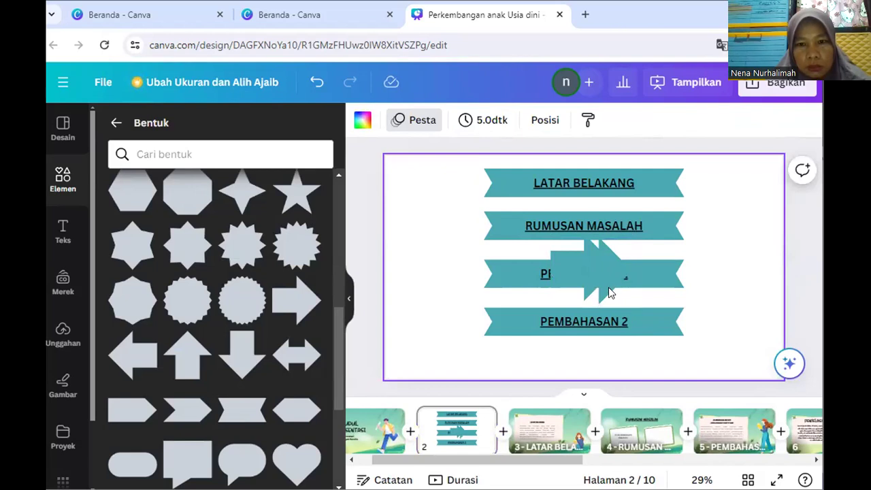
{"action": "left_click", "coordinate": [608, 288]}
{"action": "left_click_drag", "start_coordinate": [608, 287], "coordinate": [461, 367]}
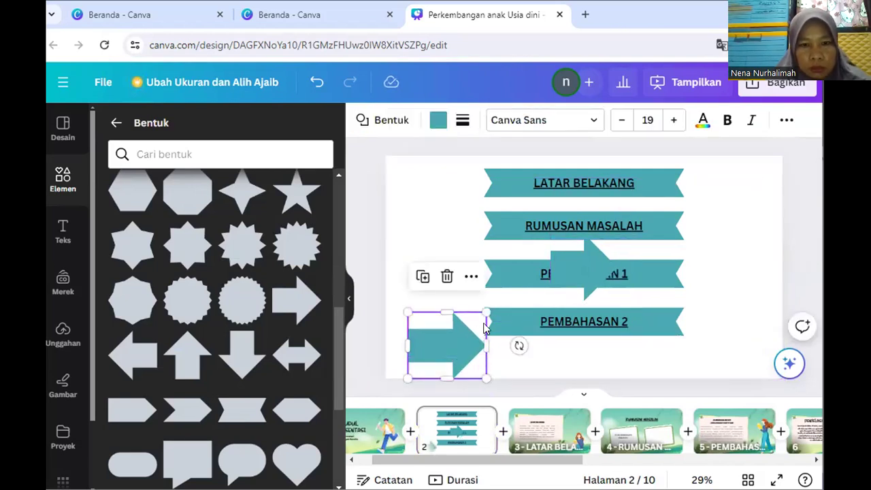
{"action": "left_click_drag", "start_coordinate": [485, 310], "coordinate": [442, 355]}
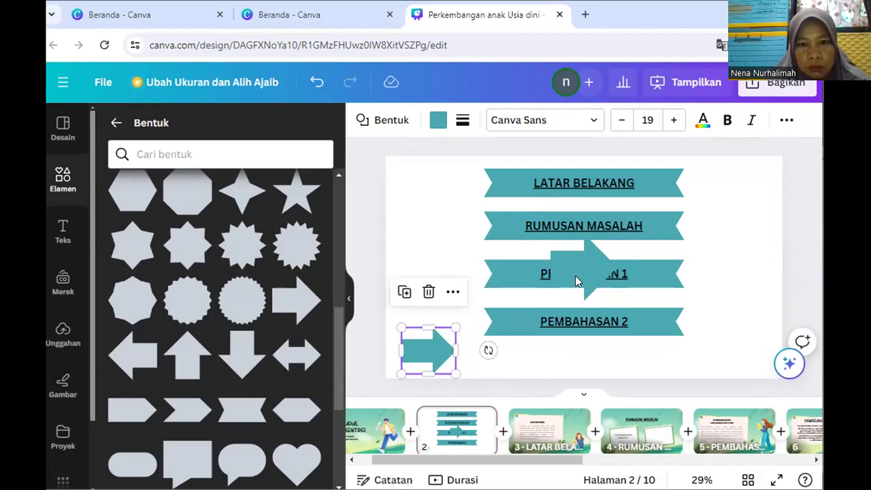
Step: Delete the duplicate right-pointing arrow covering the PEMBAHASAN 1 banner and shrink the remaining arrow in the page corner further
{"action": "left_click", "coordinate": [575, 279]}
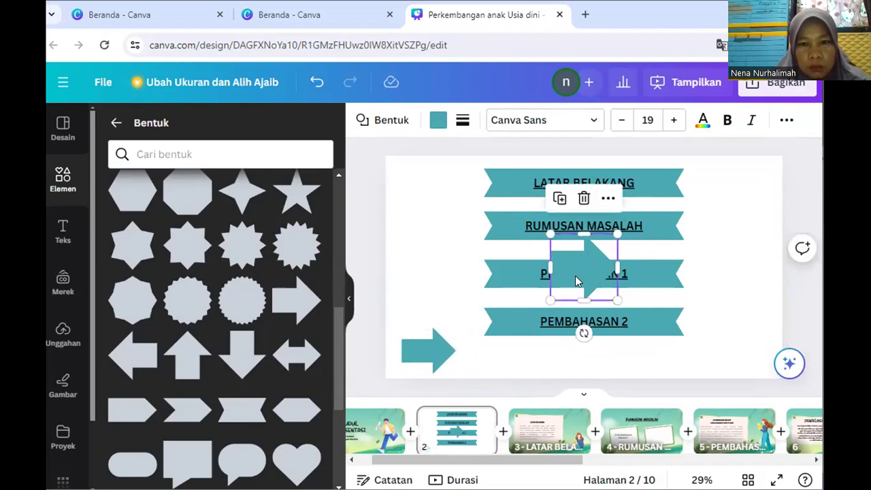
{"action": "left_click", "coordinate": [583, 198]}
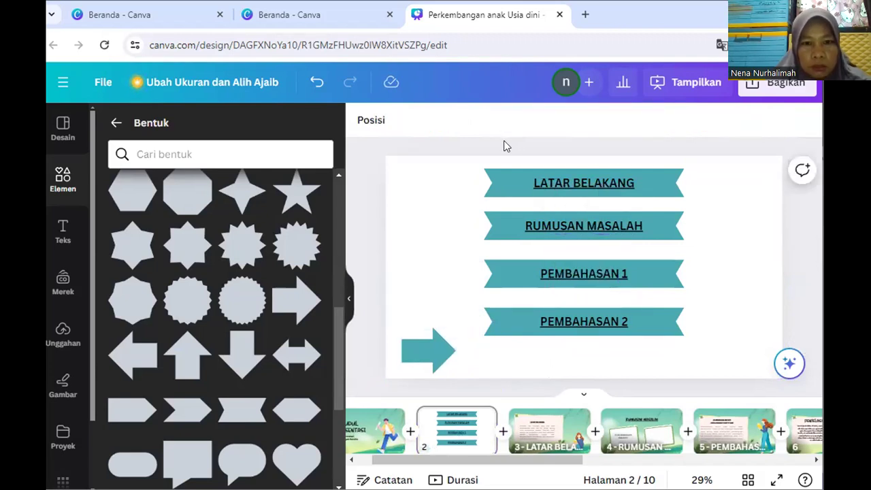
{"action": "left_click", "coordinate": [430, 337]}
{"action": "left_click_drag", "start_coordinate": [454, 330], "coordinate": [444, 337]}
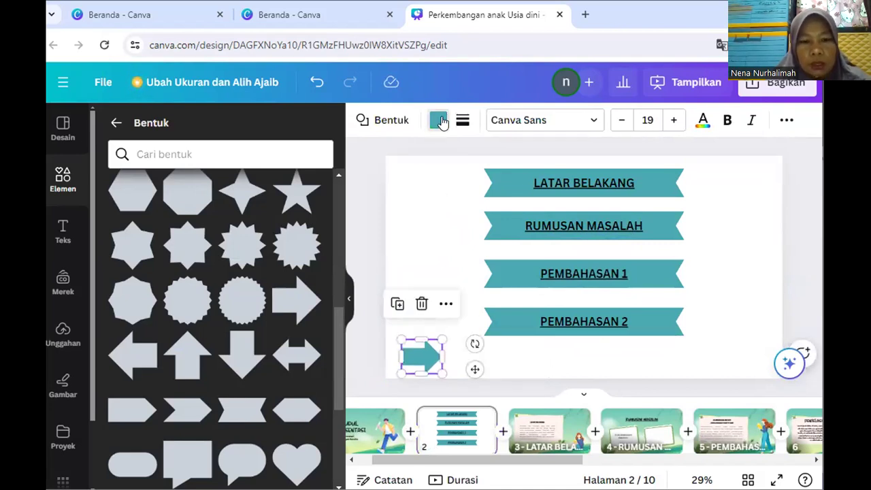
Step: Fill the right-pointing arrow on page 2 with black from the document colors
{"action": "left_click", "coordinate": [439, 120]}
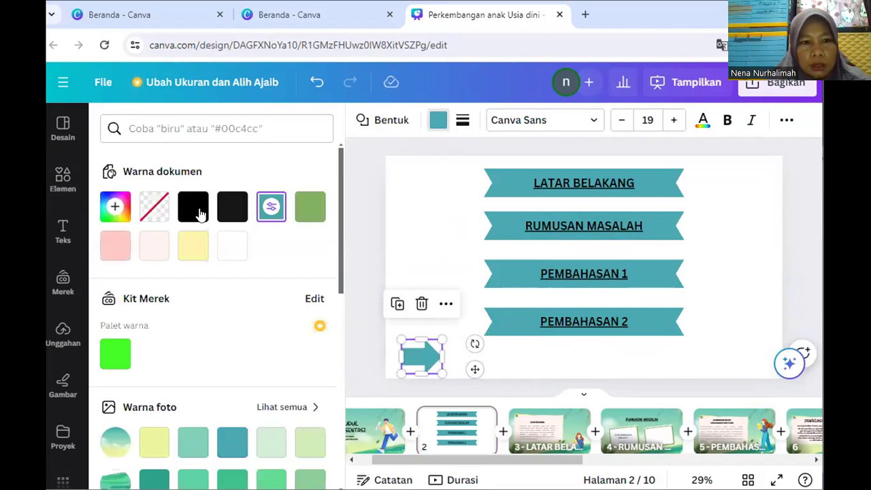
{"action": "left_click", "coordinate": [193, 210]}
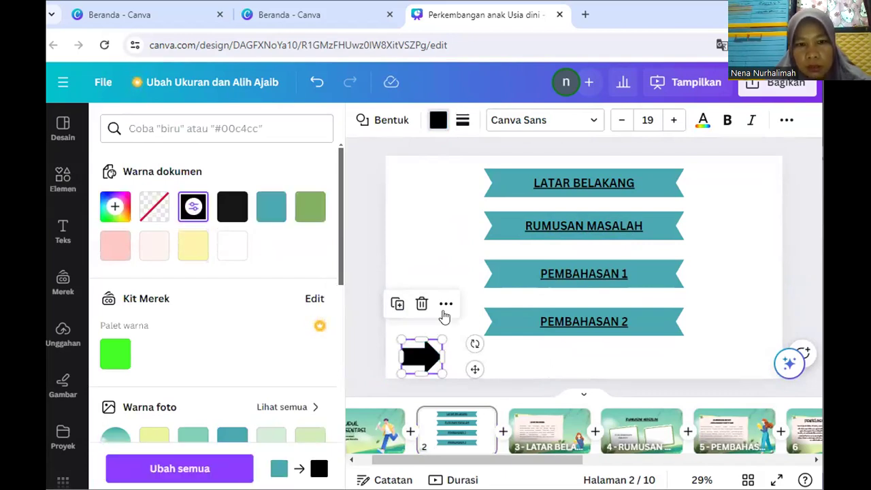
{"action": "left_click", "coordinate": [509, 359]}
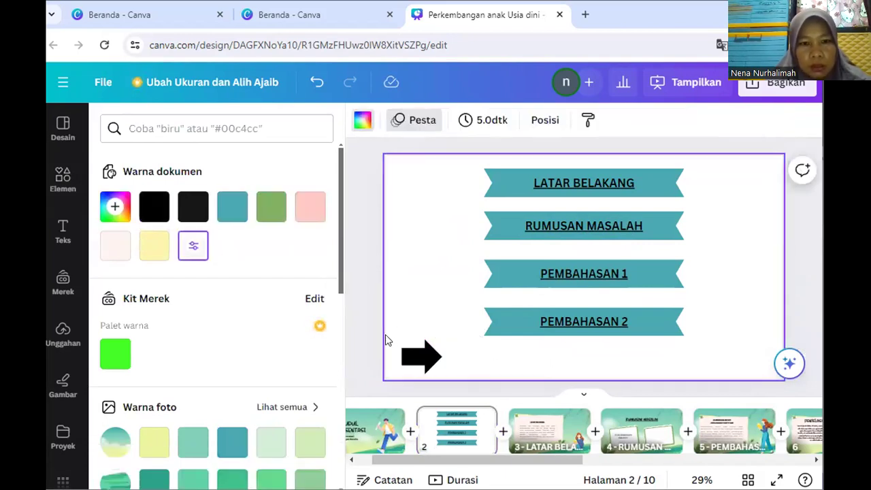
Step: Add a left-pointing arrow shape to page 2 and place it beside the black arrow, scaled down to the same height
{"action": "left_click", "coordinate": [61, 180]}
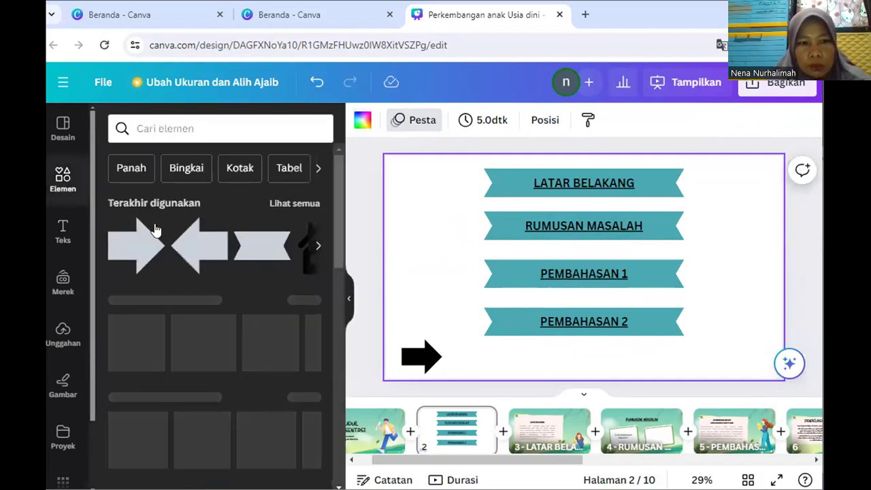
{"action": "left_click", "coordinate": [196, 247]}
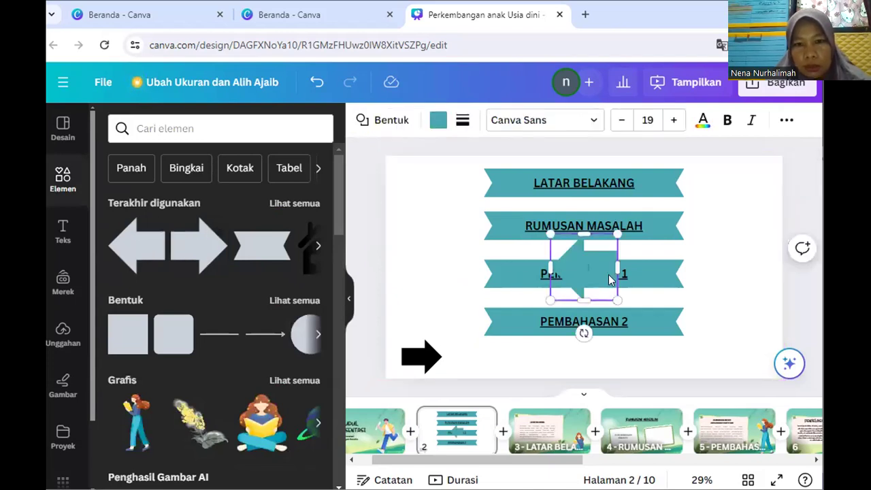
{"action": "left_click_drag", "start_coordinate": [612, 234], "coordinate": [593, 273]}
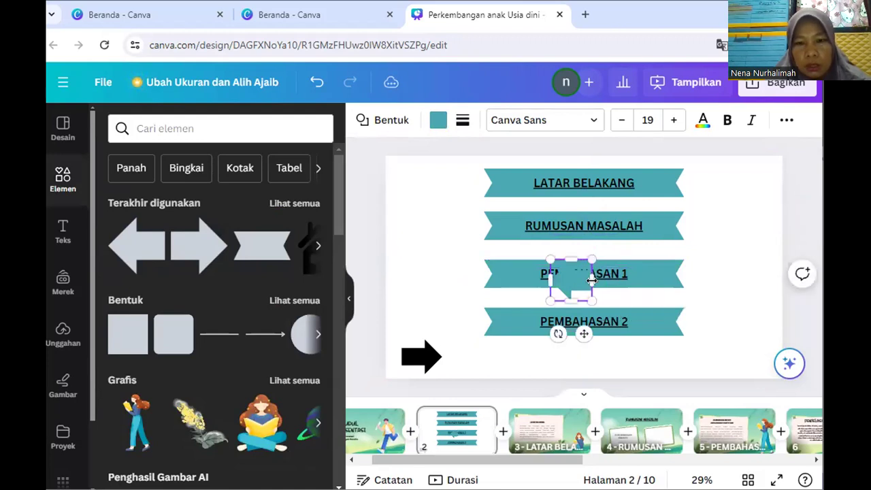
{"action": "left_click_drag", "start_coordinate": [583, 331], "coordinate": [486, 413]}
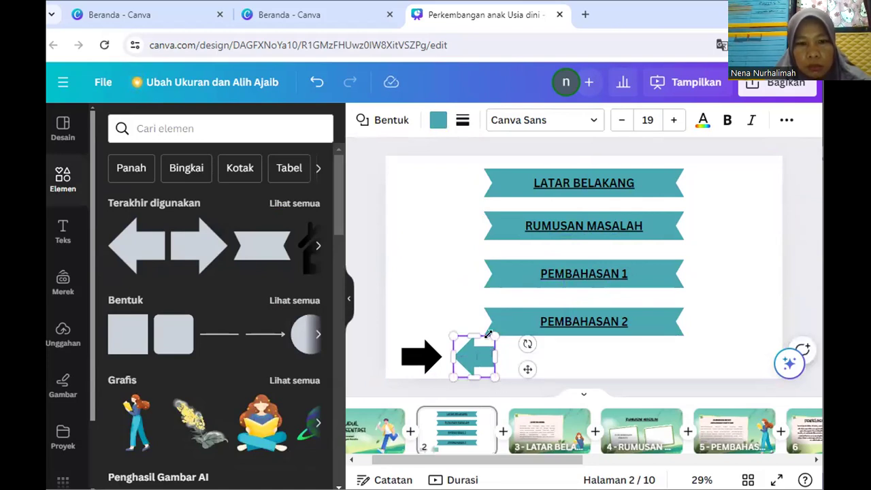
{"action": "left_click_drag", "start_coordinate": [488, 332], "coordinate": [512, 367]}
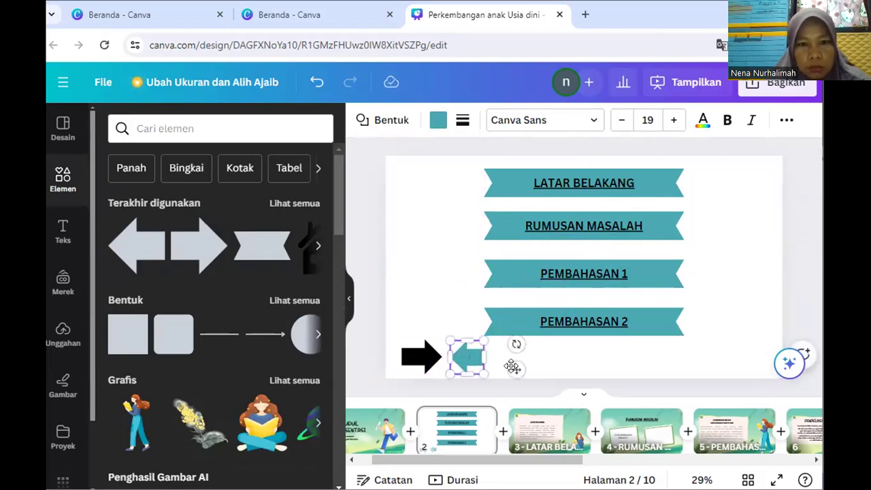
{"action": "left_click", "coordinate": [570, 362]}
Step: Widen the left-pointing arrow slightly to match its neighbour and fill it with black from the document colors
{"action": "left_click", "coordinate": [475, 358]}
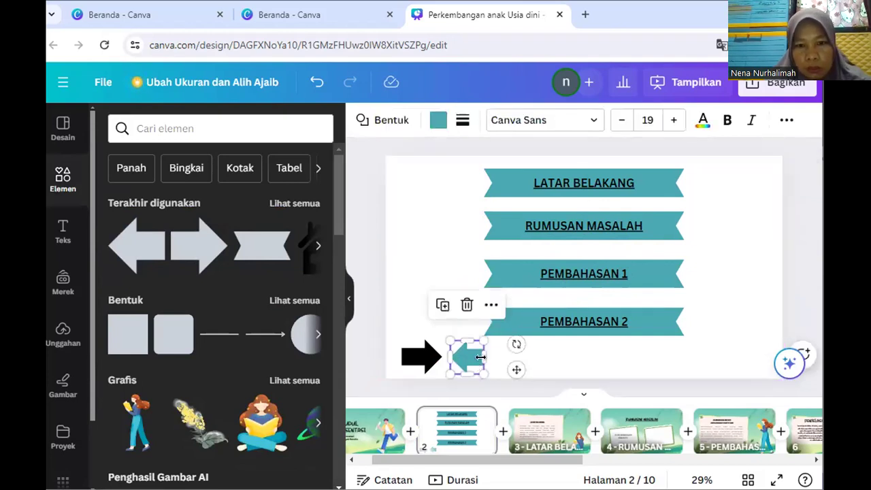
{"action": "left_click_drag", "start_coordinate": [487, 358], "coordinate": [491, 358]}
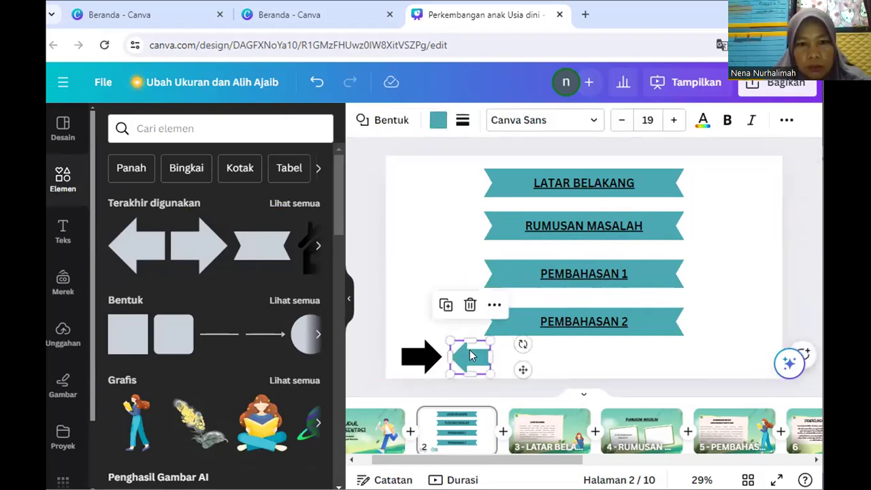
{"action": "left_click", "coordinate": [436, 121]}
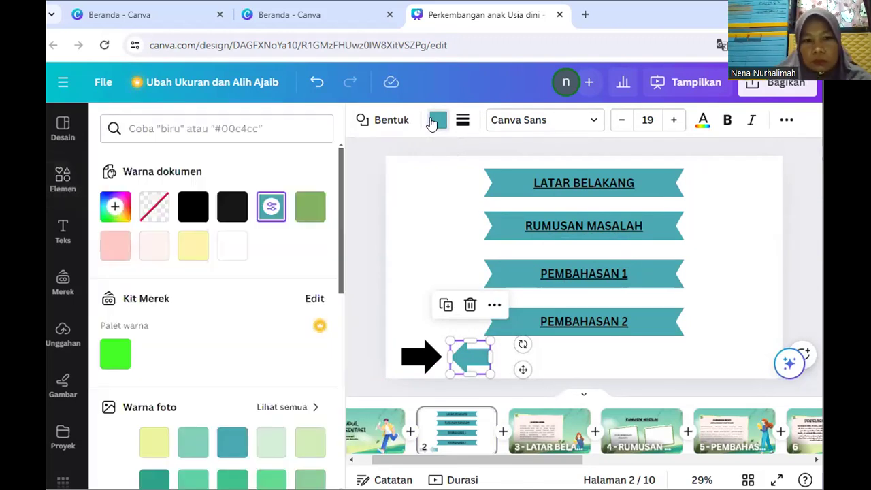
{"action": "left_click", "coordinate": [193, 207]}
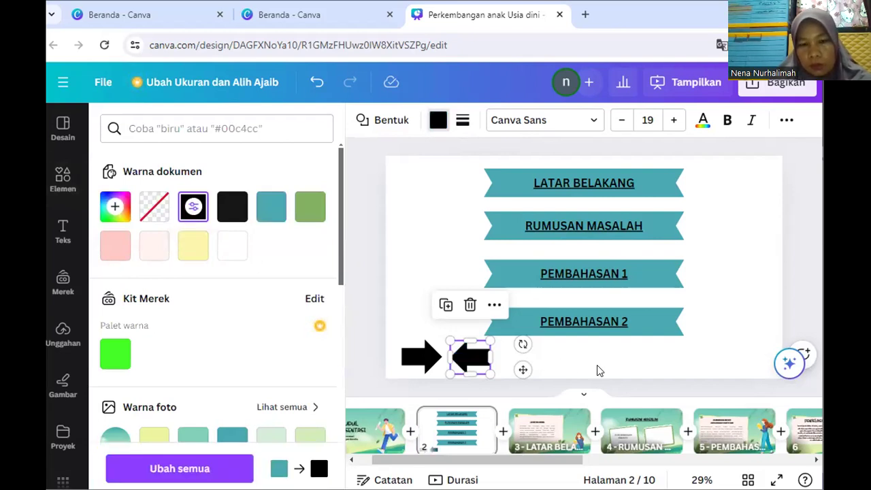
Step: Search the elements library for "home" and show all matching graphics
{"action": "left_click", "coordinate": [466, 370]}
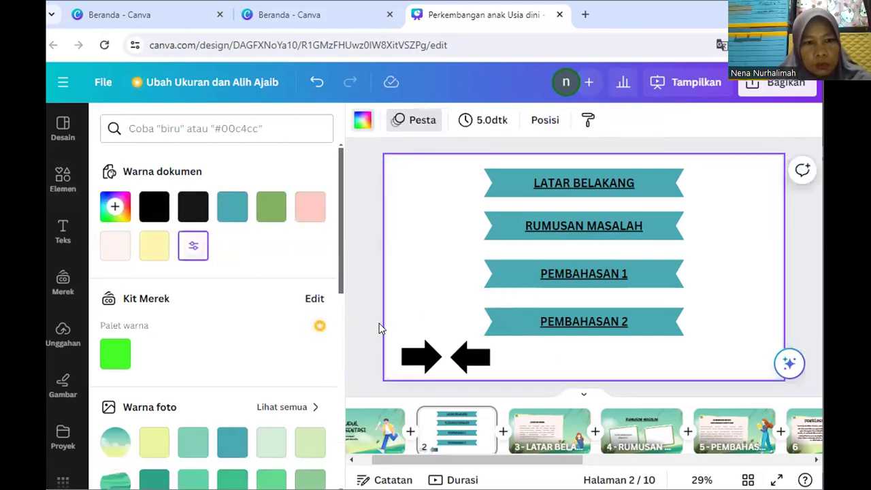
{"action": "left_click", "coordinate": [62, 183]}
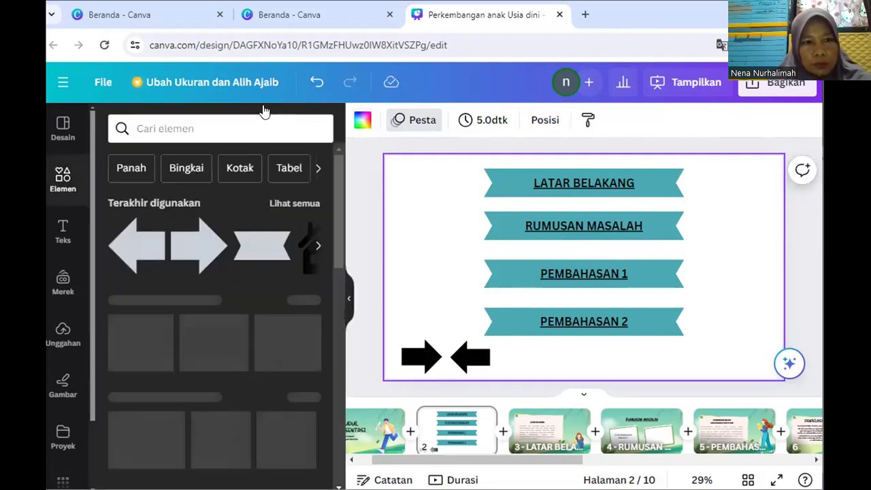
{"action": "left_click", "coordinate": [139, 126]}
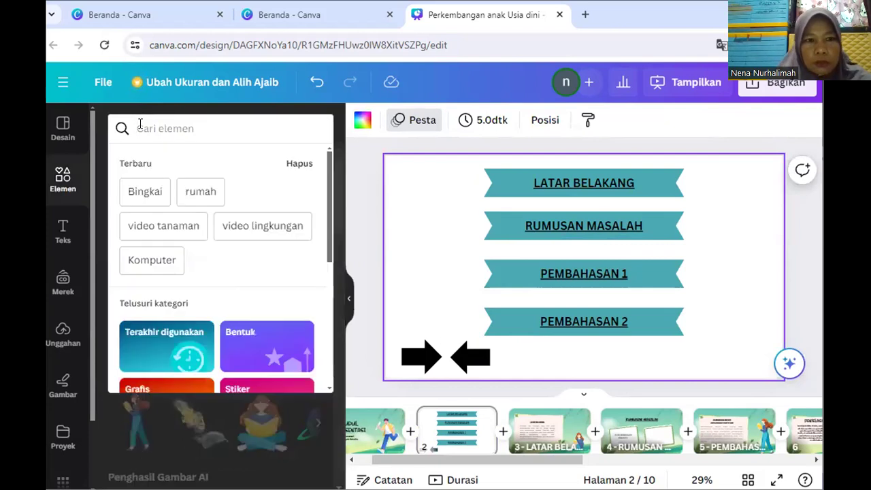
{"action": "type", "text": "ho"}
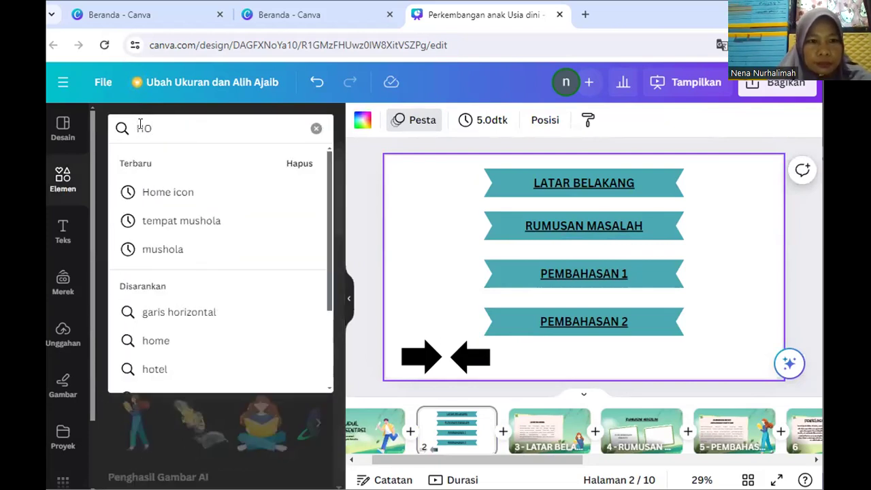
{"action": "type", "text": "ME"}
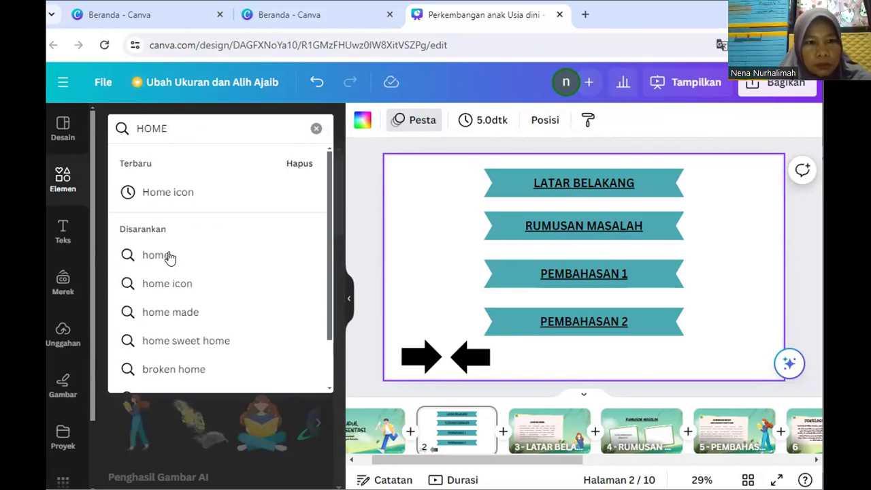
{"action": "left_click", "coordinate": [169, 256]}
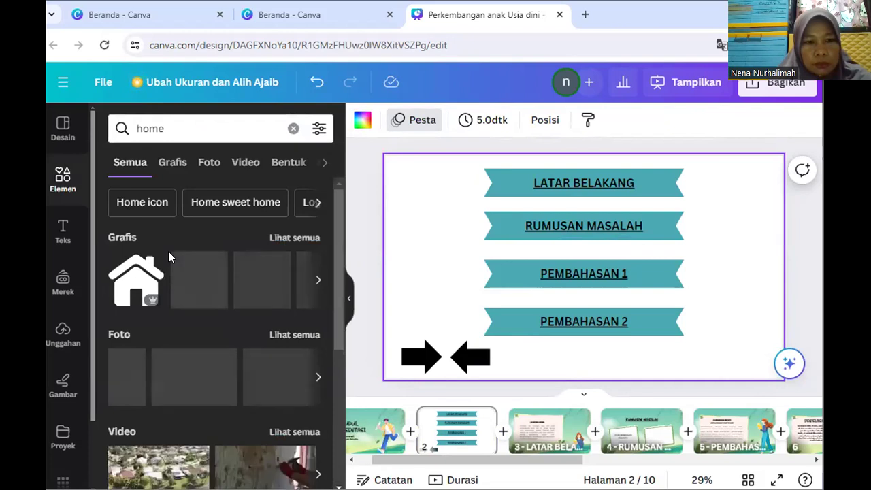
{"action": "left_click", "coordinate": [300, 239]}
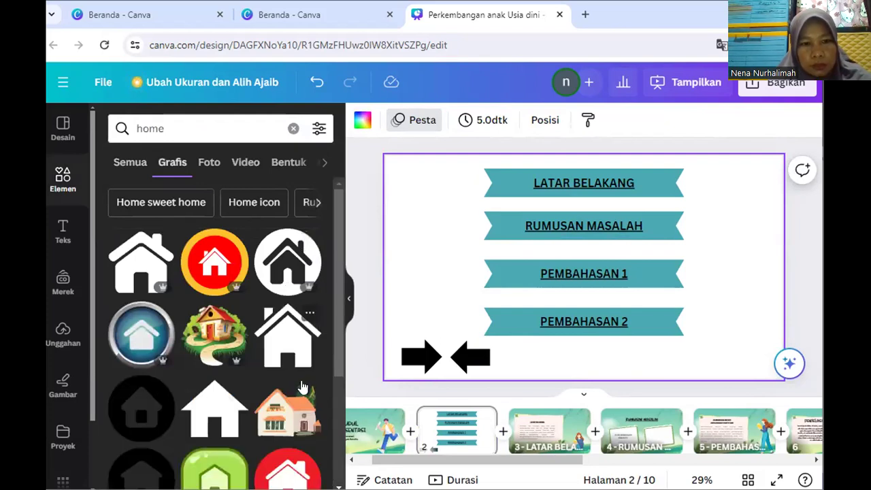
Step: Add the black circular home icon to page 2, shrink it and place it in the page's lower-right corner
{"action": "left_click", "coordinate": [142, 392]}
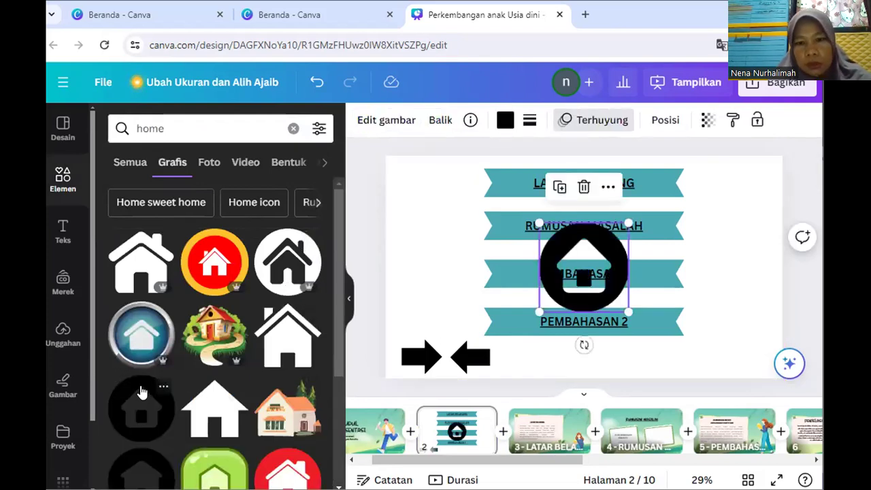
{"action": "left_click_drag", "start_coordinate": [633, 315], "coordinate": [747, 352]}
{"action": "left_click", "coordinate": [614, 296]}
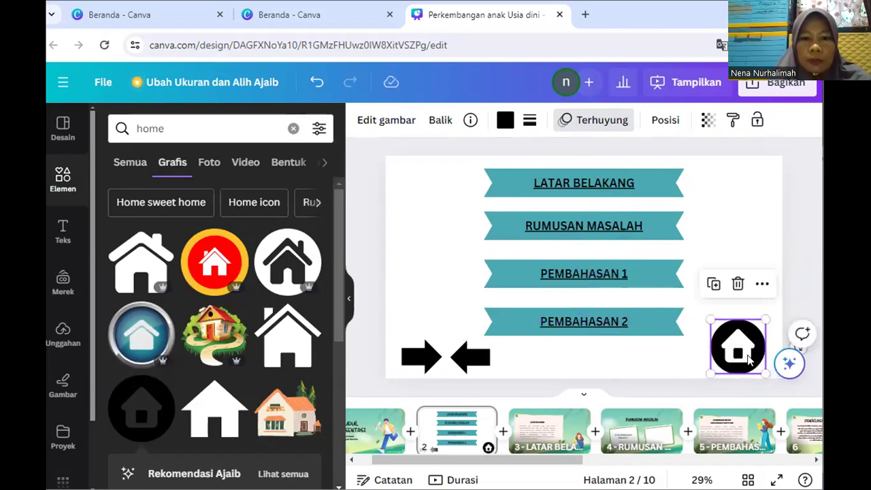
Step: Link the home icon on page 2 to the document page "1 - Tanpa judul"
{"action": "right_click", "coordinate": [749, 360]}
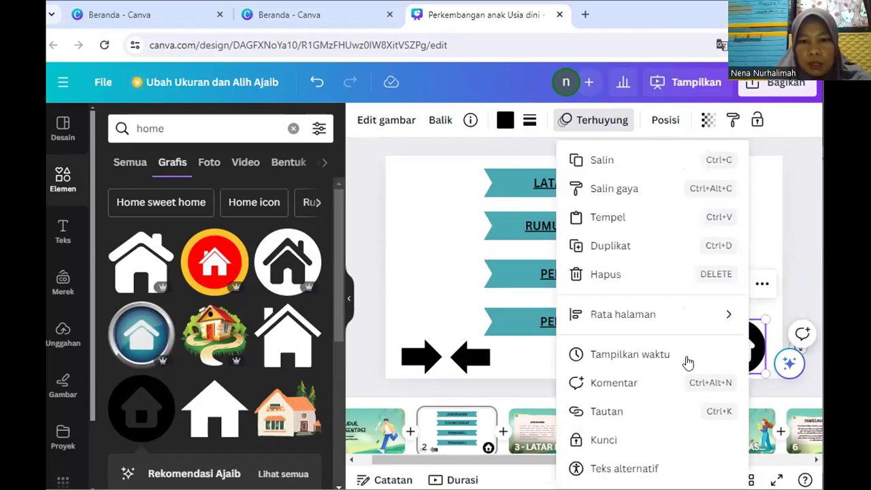
{"action": "left_click", "coordinate": [589, 415]}
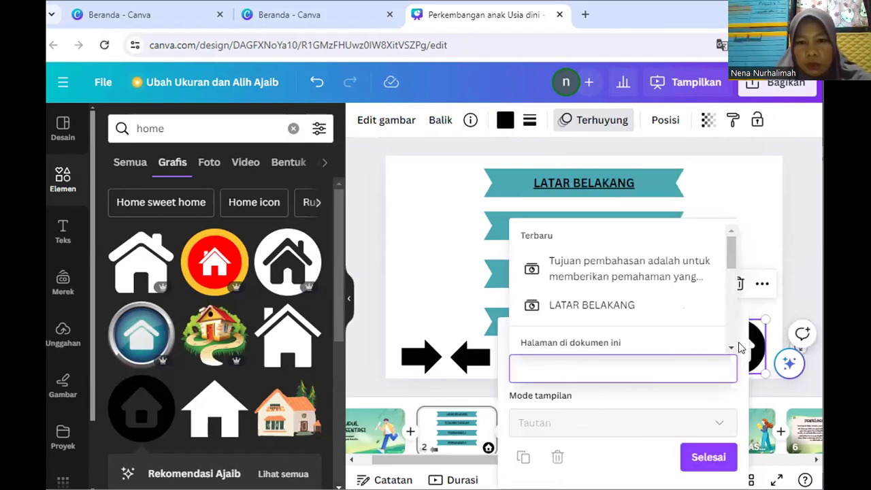
{"action": "scroll", "coordinate": [733, 350], "scroll_direction": "down", "scroll_amount": 6}
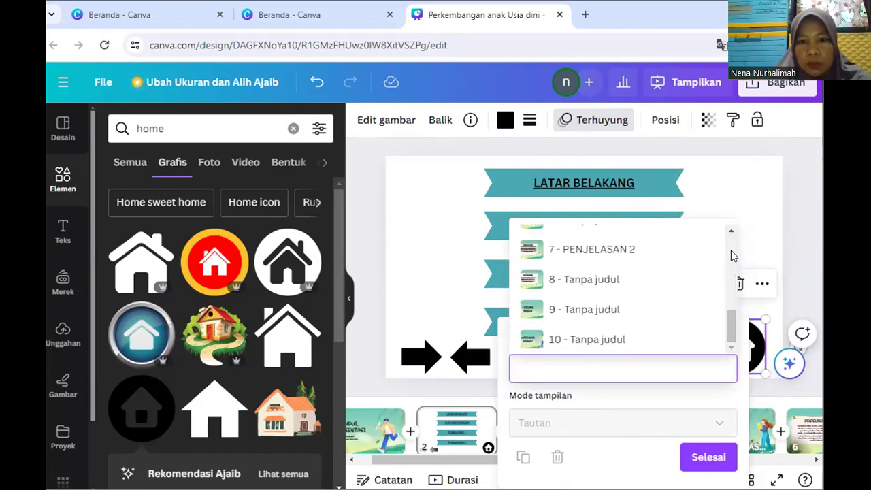
{"action": "scroll", "coordinate": [732, 236], "scroll_direction": "up", "scroll_amount": 4}
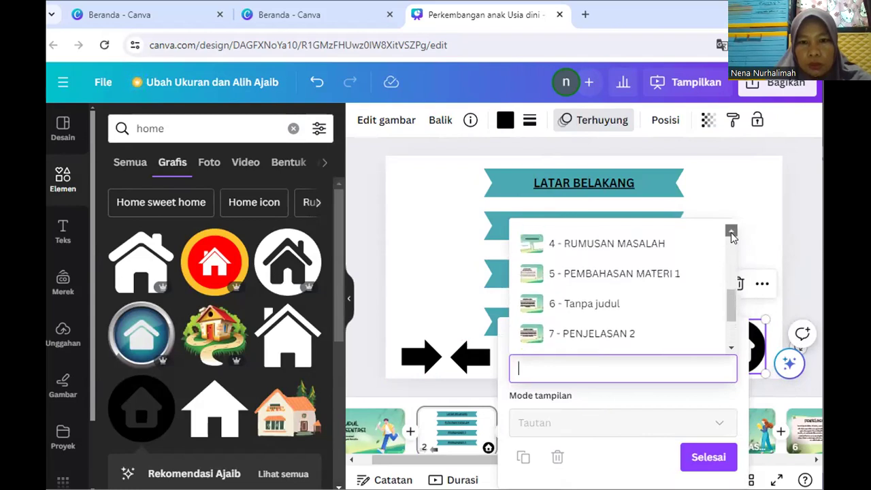
{"action": "scroll", "coordinate": [732, 235], "scroll_direction": "up", "scroll_amount": 1}
{"action": "scroll", "coordinate": [732, 235], "scroll_direction": "up", "scroll_amount": 1}
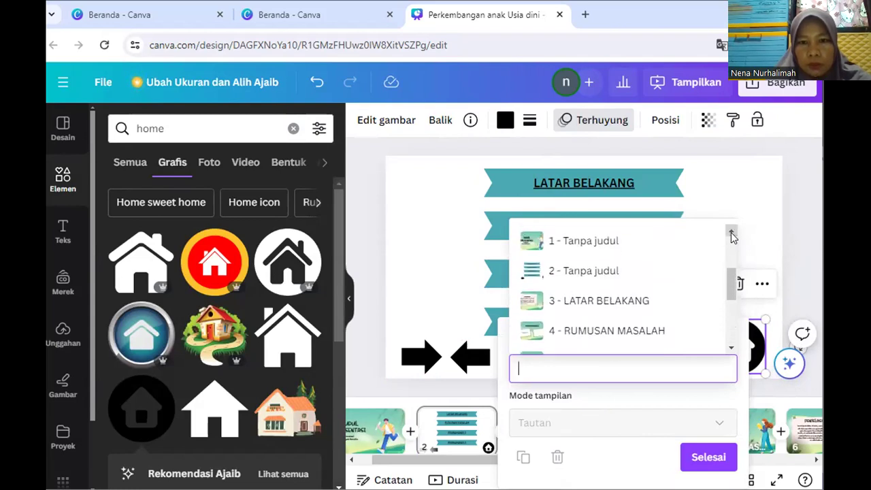
{"action": "left_click", "coordinate": [544, 243]}
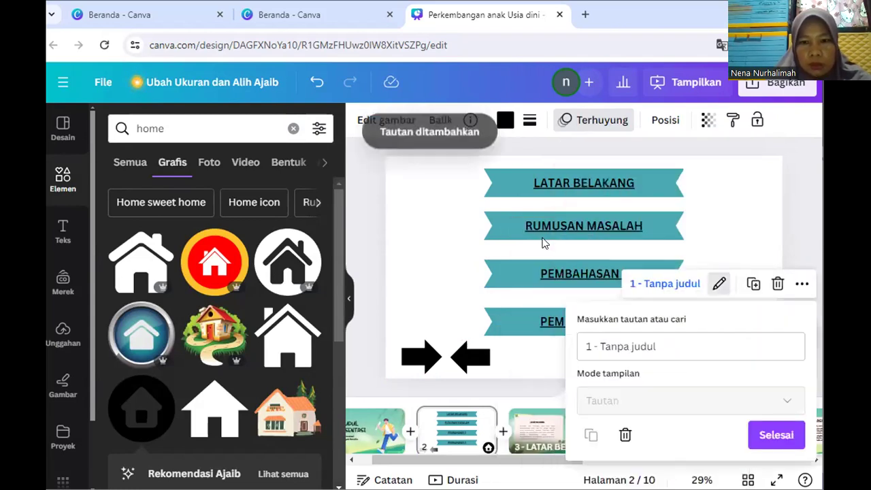
{"action": "left_click", "coordinate": [797, 444]}
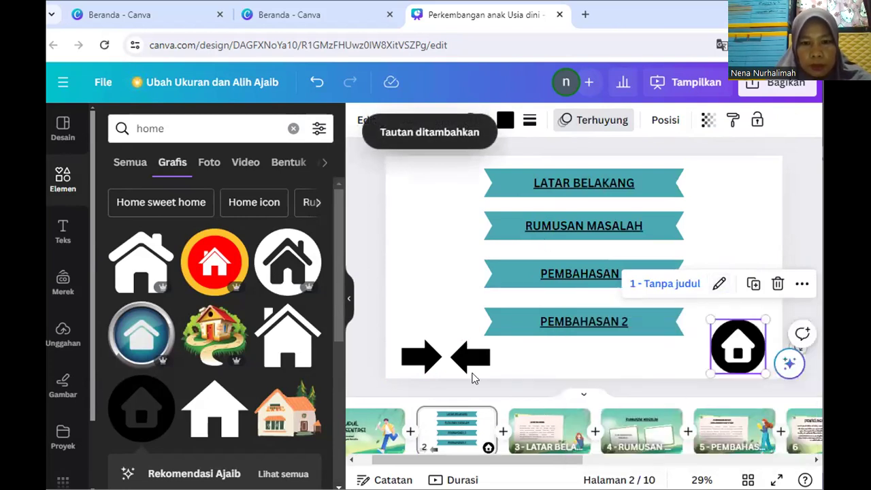
Step: Link the black right-pointing arrow to the document page "2 - Tanpa judul"
{"action": "left_click", "coordinate": [424, 359]}
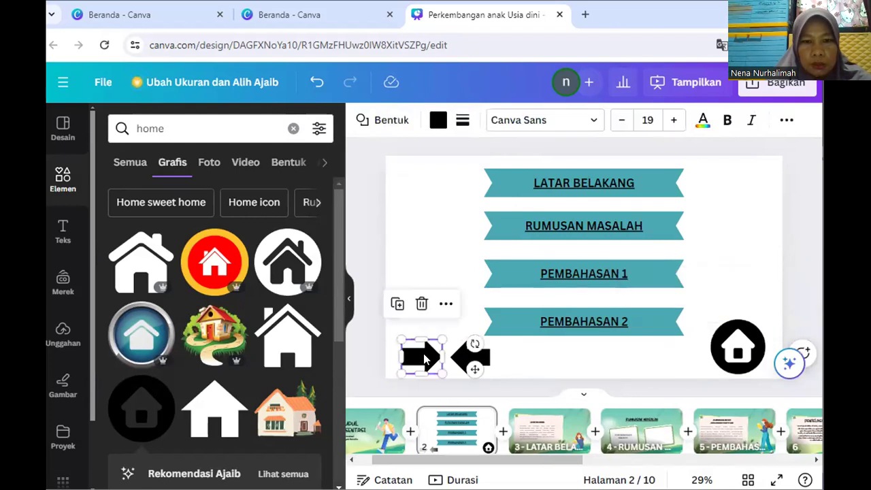
{"action": "right_click", "coordinate": [423, 354]}
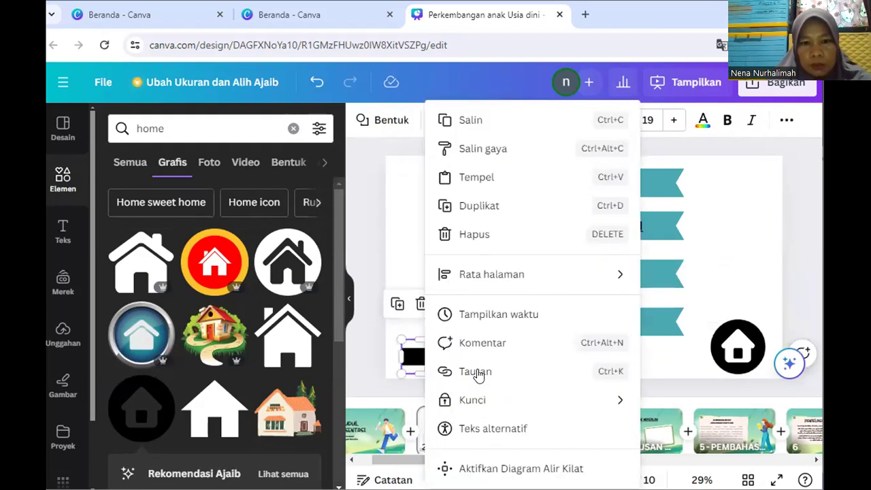
{"action": "left_click", "coordinate": [477, 370]}
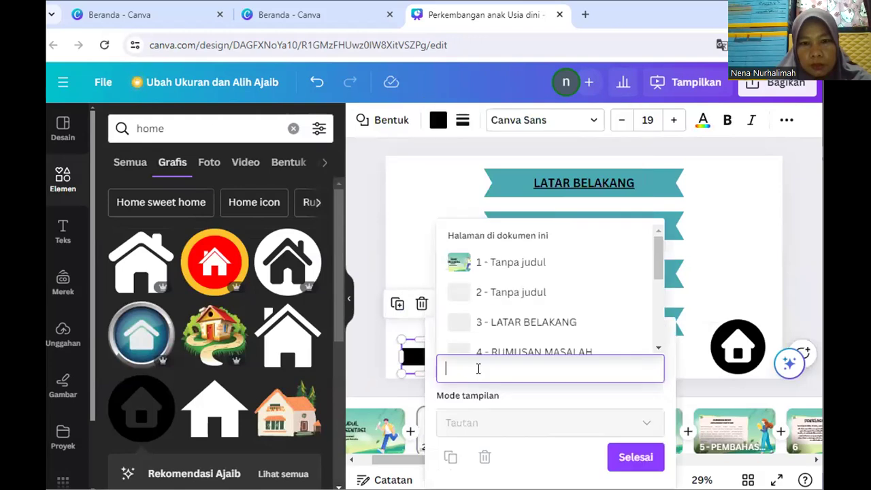
{"action": "left_click", "coordinate": [658, 348]}
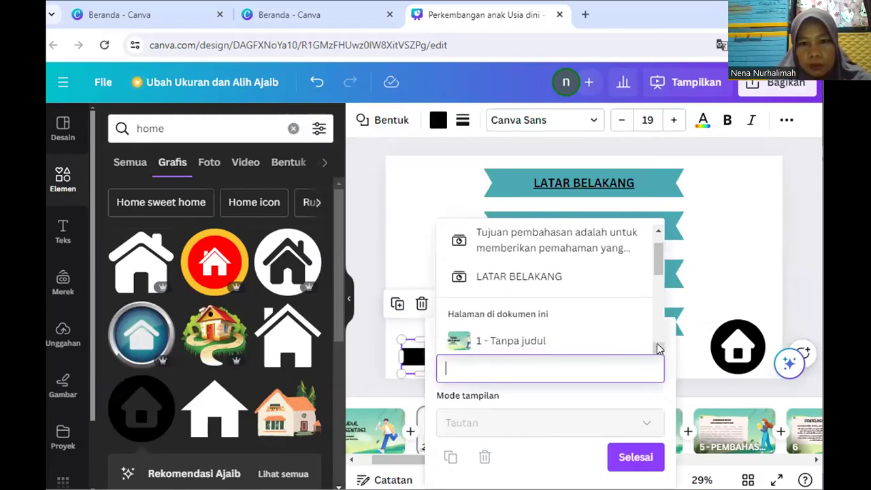
{"action": "left_click", "coordinate": [659, 348]}
{"action": "left_click", "coordinate": [659, 349]}
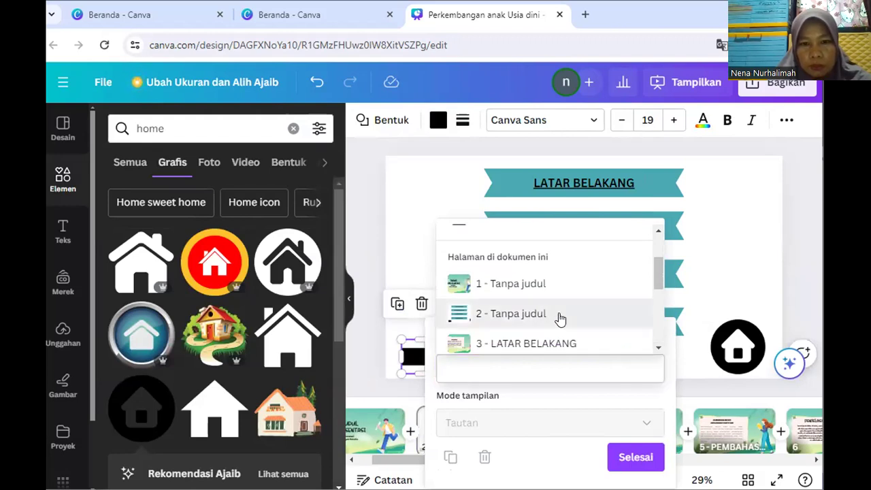
{"action": "left_click", "coordinate": [560, 315]}
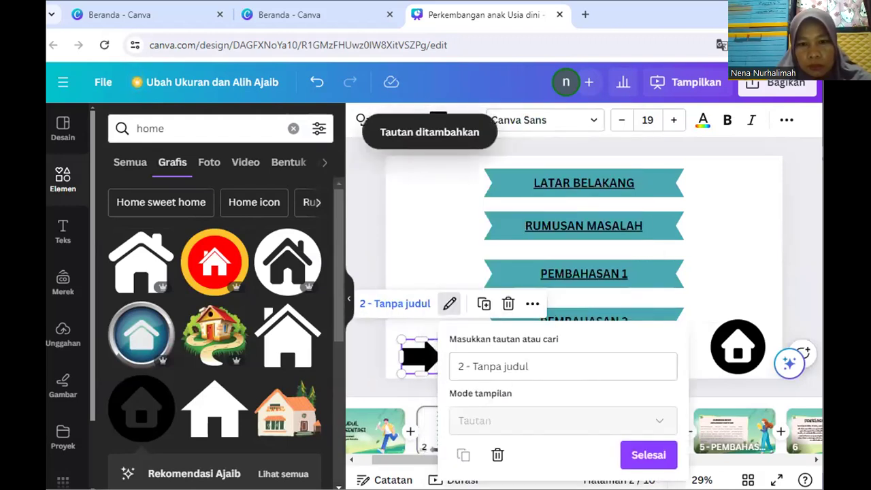
{"action": "left_click", "coordinate": [640, 460]}
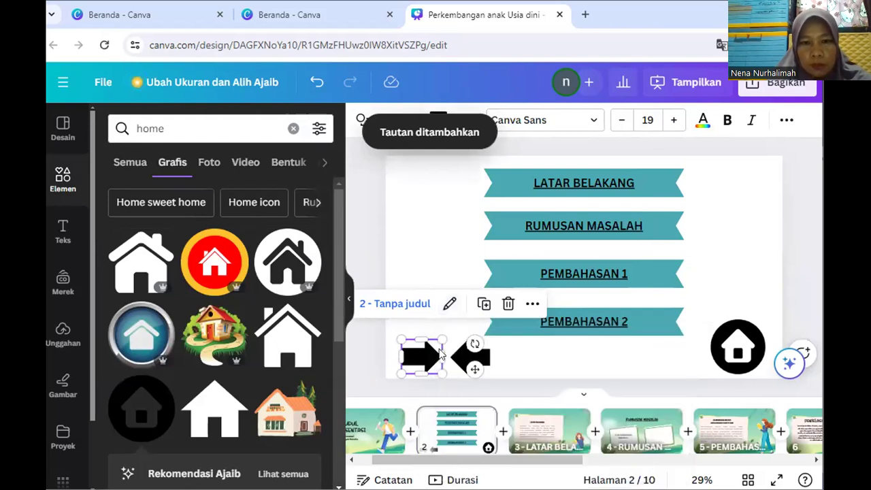
Step: Link the black left-pointing arrow to the document page "10 - Tanpa judul"
{"action": "left_click", "coordinate": [466, 355]}
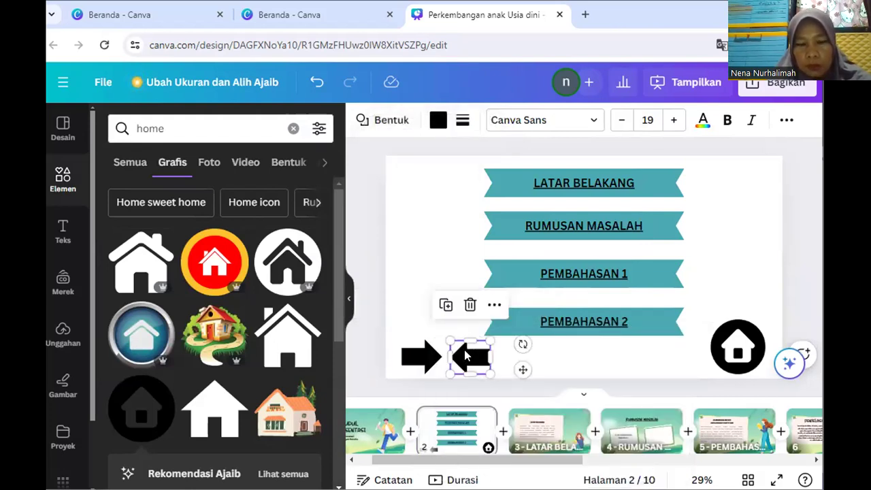
{"action": "right_click", "coordinate": [466, 356]}
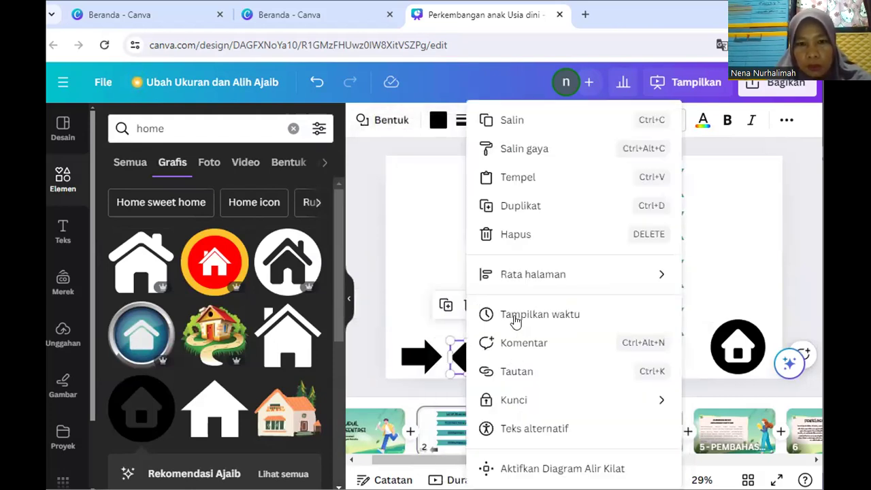
{"action": "left_click", "coordinate": [520, 371]}
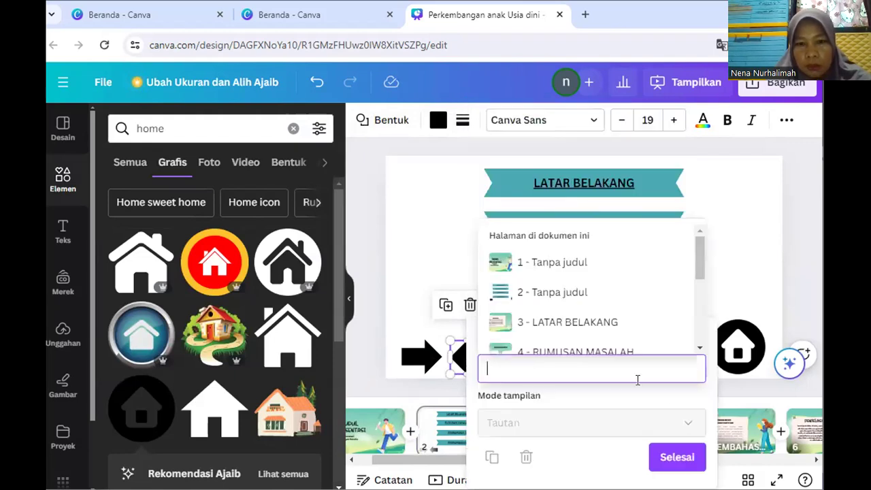
{"action": "left_click", "coordinate": [700, 349]}
{"action": "scroll", "coordinate": [700, 349], "scroll_direction": "down", "scroll_amount": 8}
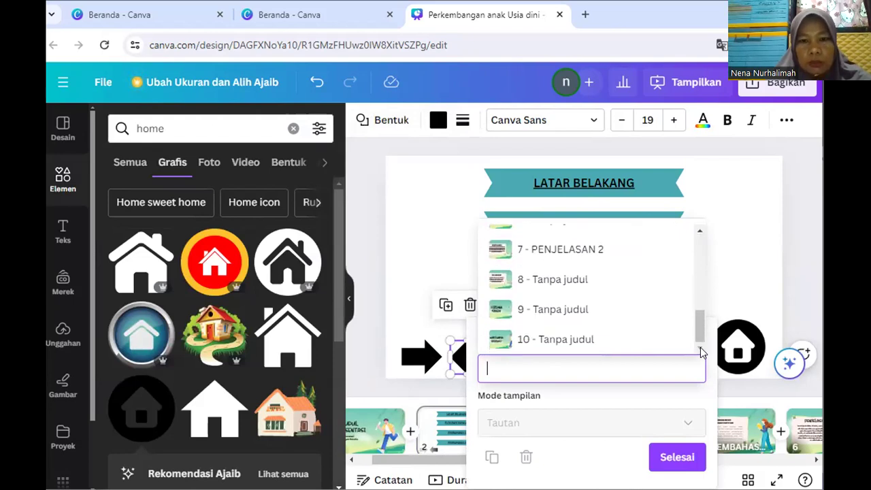
{"action": "left_click", "coordinate": [547, 338]}
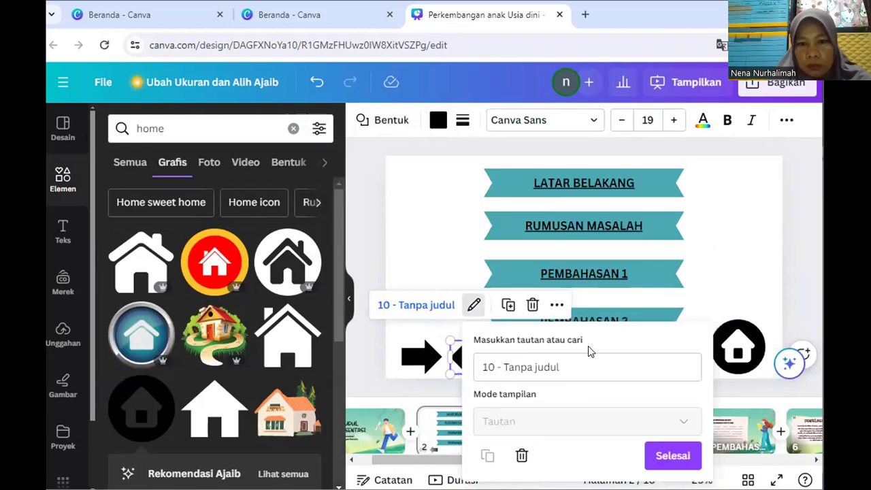
{"action": "left_click", "coordinate": [673, 454]}
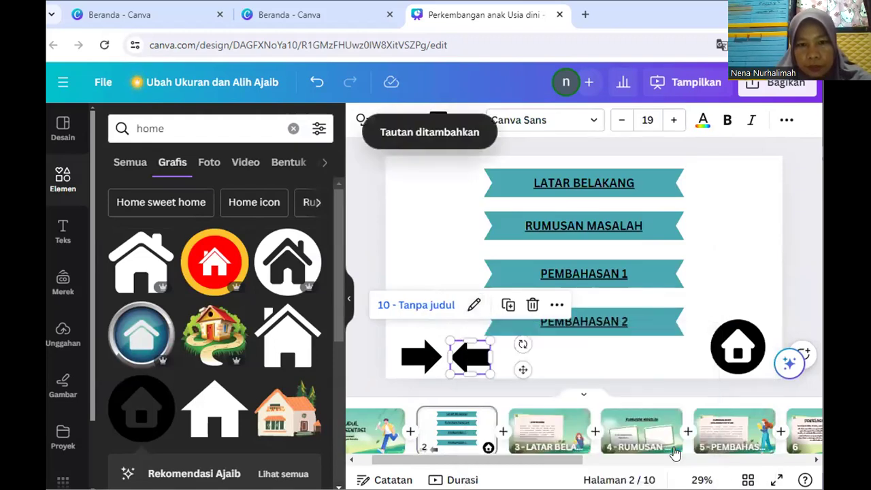
Step: Deselect the arrow and present the design in full screen from page 2
{"action": "left_click", "coordinate": [690, 268]}
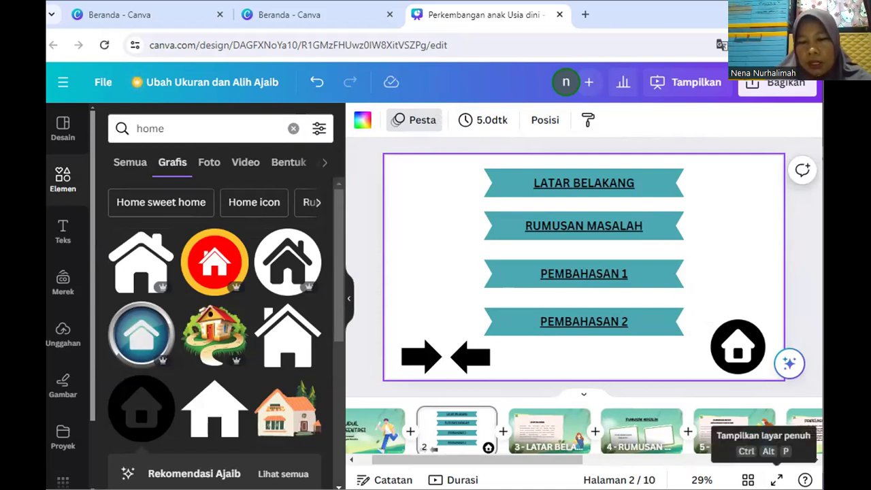
{"action": "left_click", "coordinate": [776, 479]}
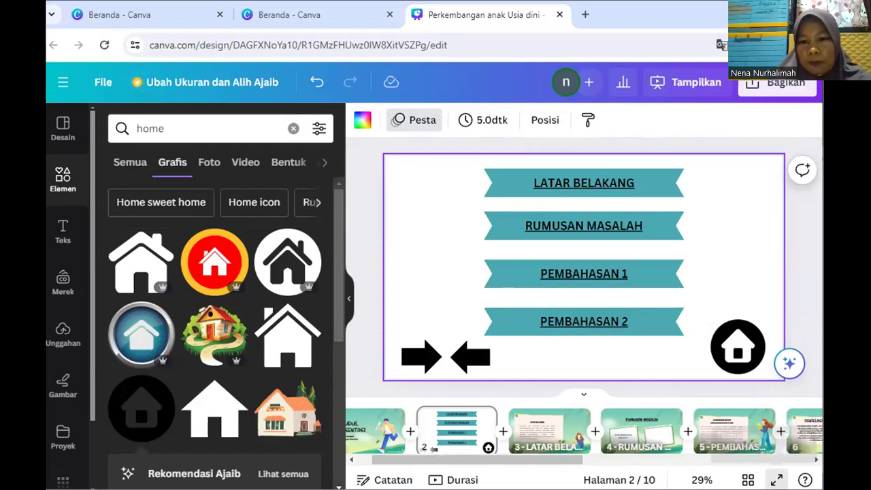